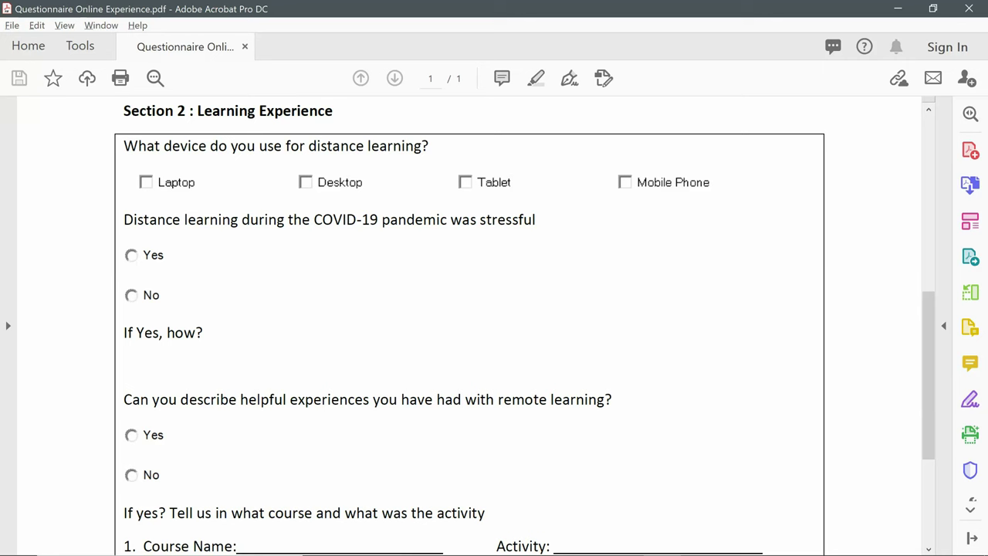
pyautogui.scroll(-5, 470, 324)
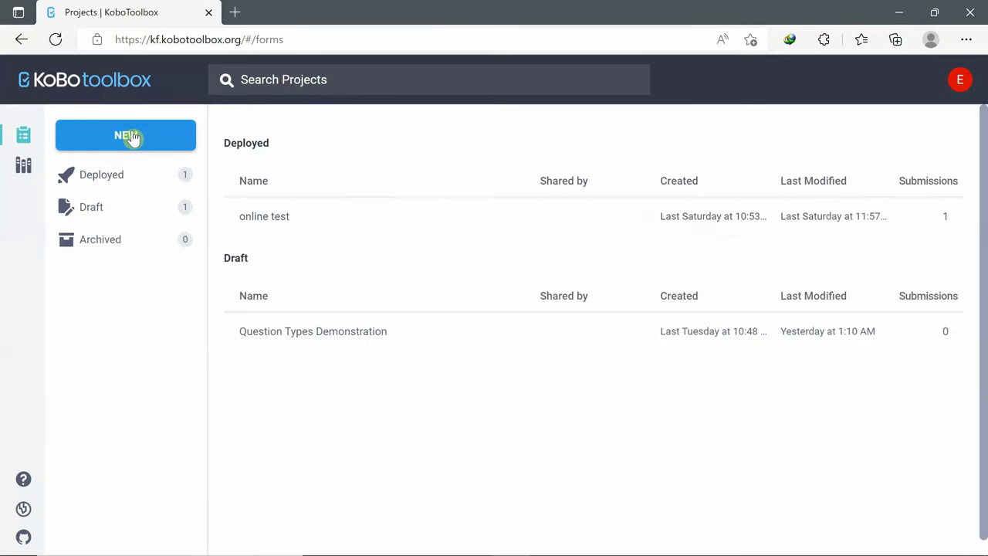
# - In KoboToolbox, start a new project built from scratch and name it "Online Learning Experience"
pyautogui.click(133, 138)
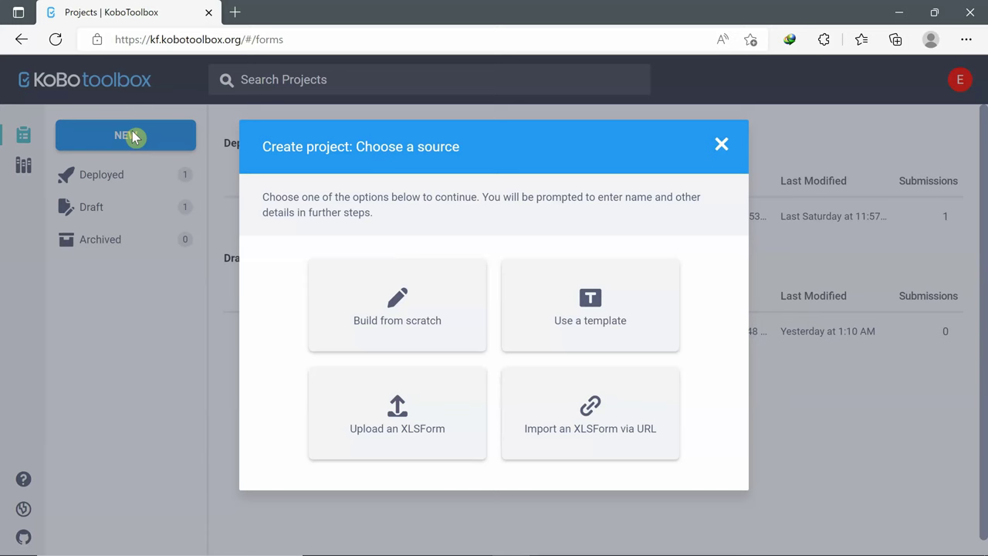
pyautogui.click(378, 309)
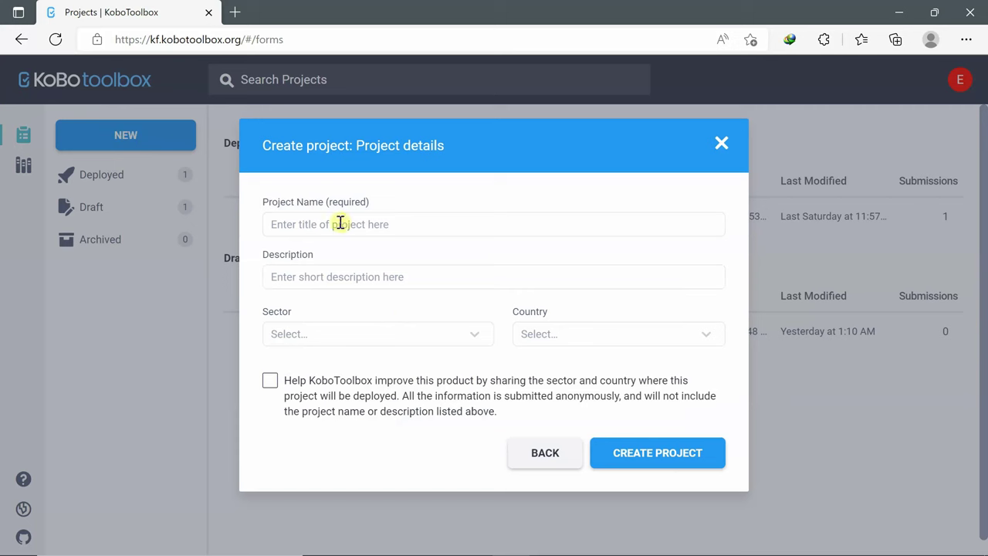
pyautogui.click(340, 223)
pyautogui.write('Online Learning Experience')
# - Enter the project description "This survey aims to know students' online learning experience during COVID-19 pandemic"
pyautogui.click(285, 278)
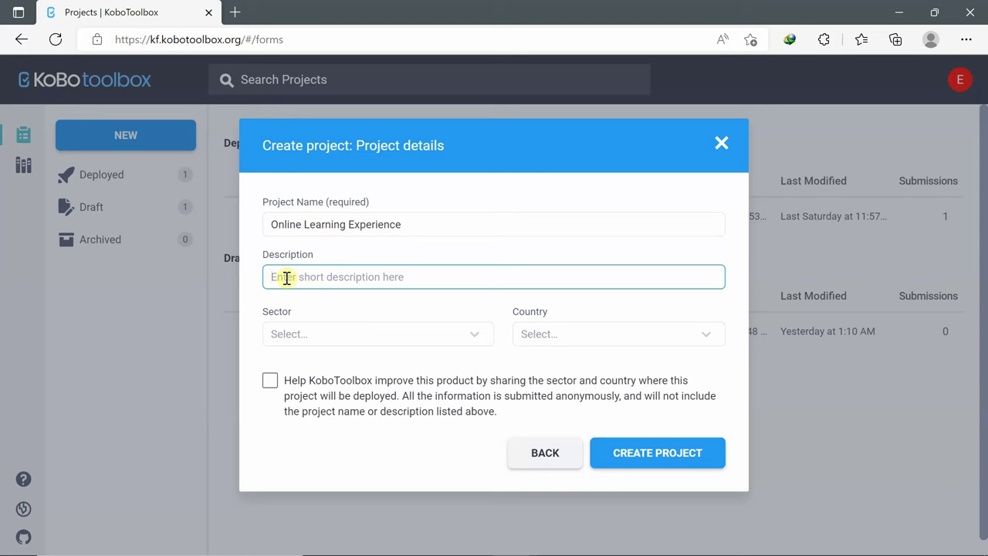
pyautogui.write('This')
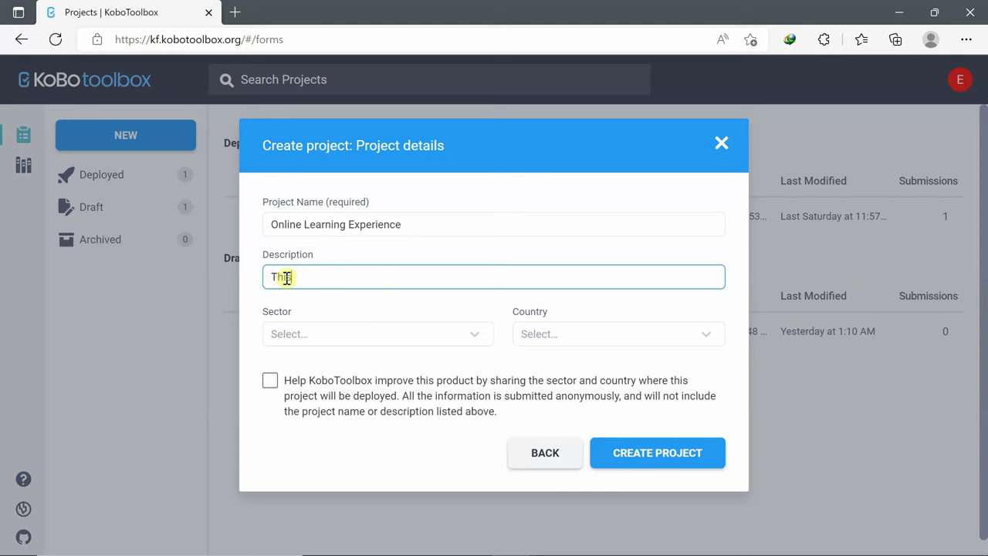
pyautogui.write(' survey aims to know st')
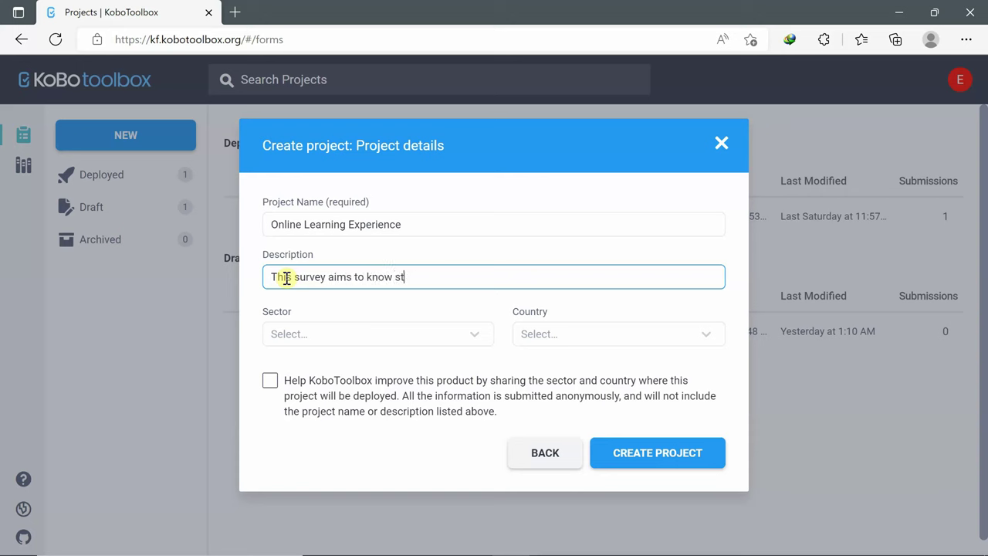
pyautogui.write("udents' online learning ")
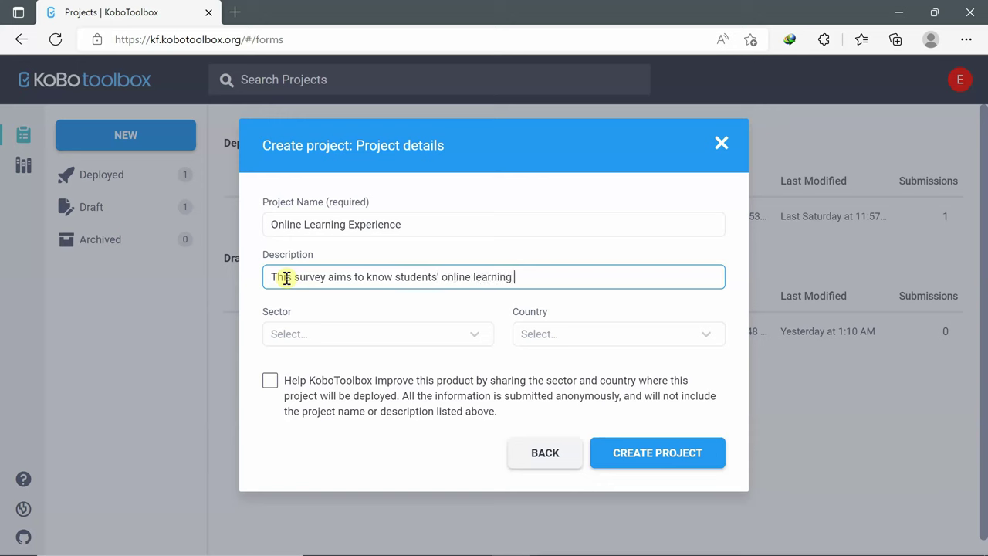
pyautogui.write('experience during COVID')
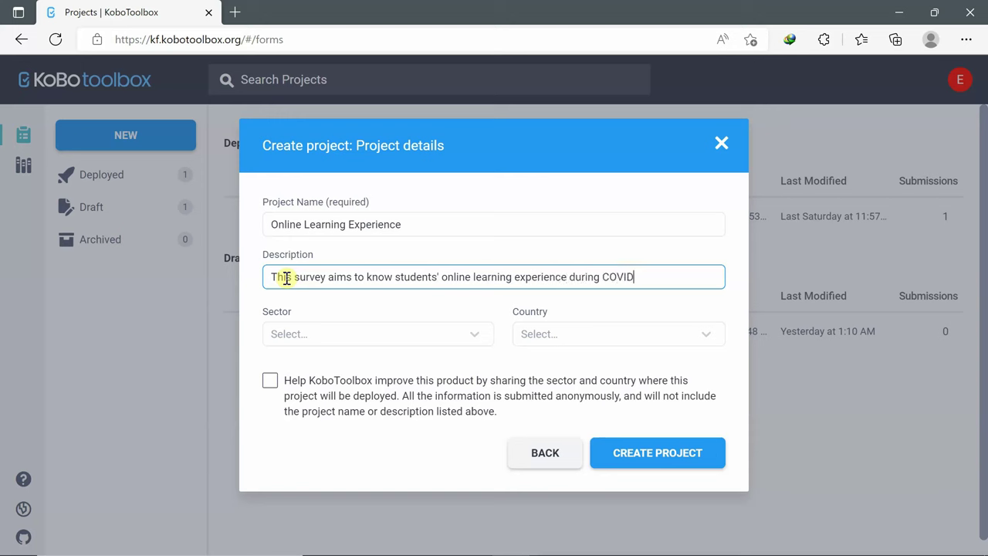
pyautogui.write('-19 pandemic')
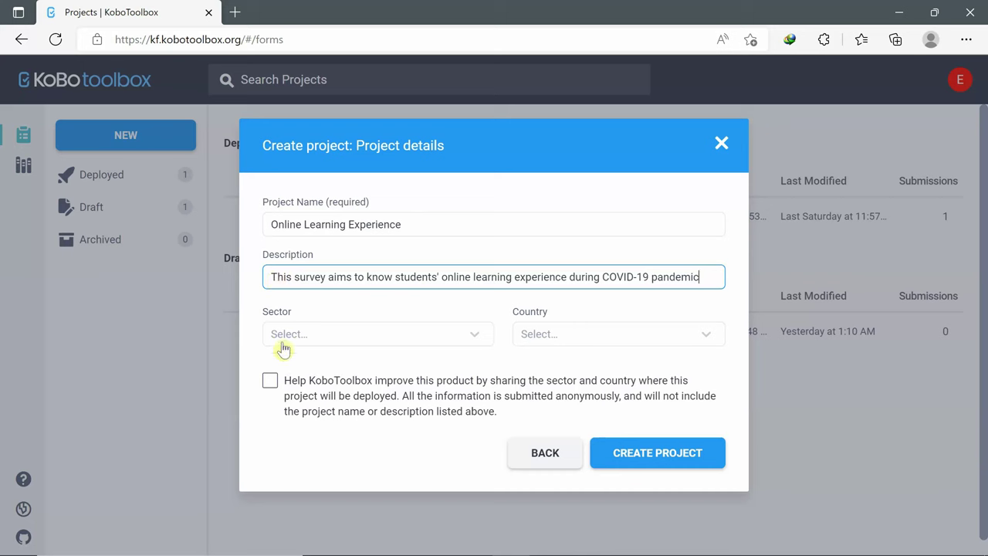
# - Set the sector to Educational Services / Higher Education and the country to Lebanon, and create the project
pyautogui.click(314, 338)
pyautogui.click(300, 414)
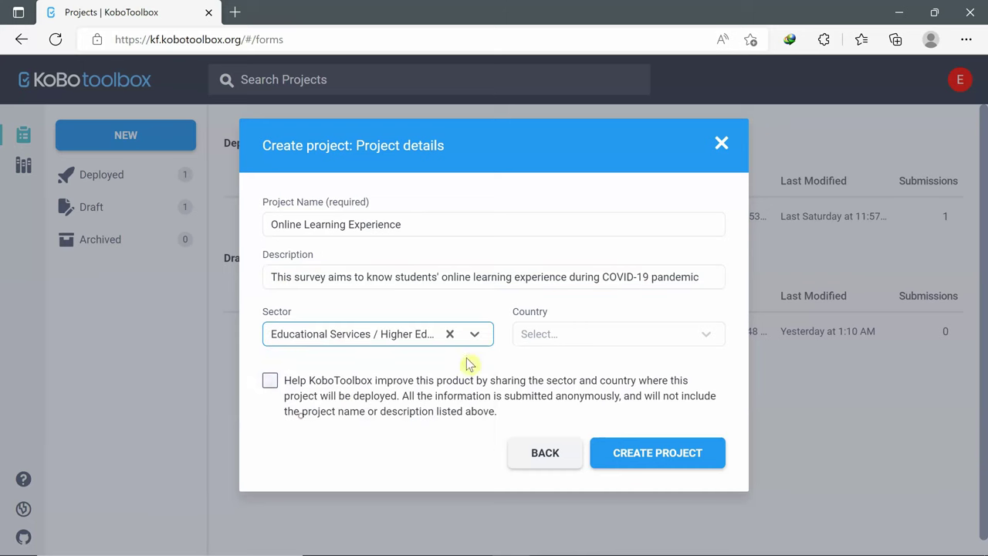
pyautogui.click(575, 338)
pyautogui.write('le')
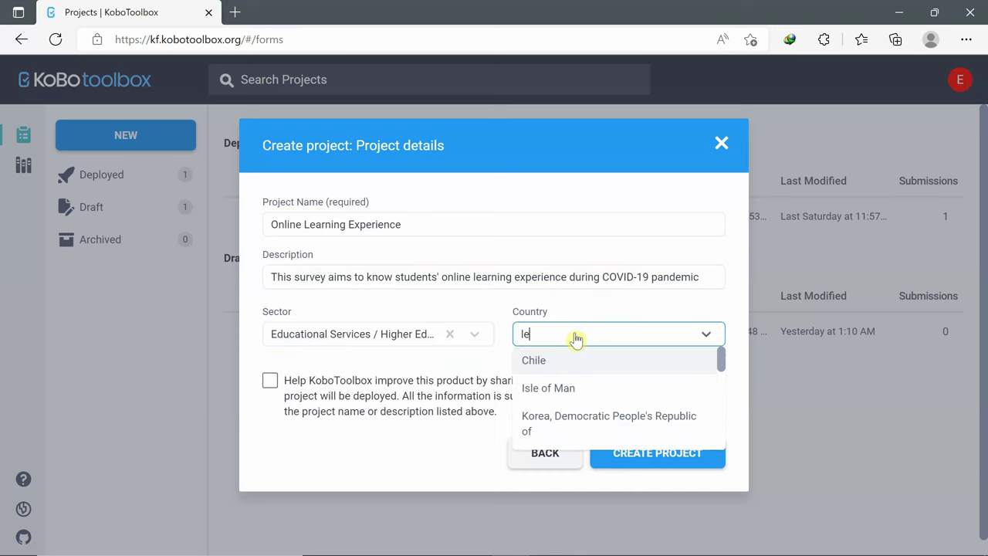
pyautogui.write('b')
pyautogui.click(561, 363)
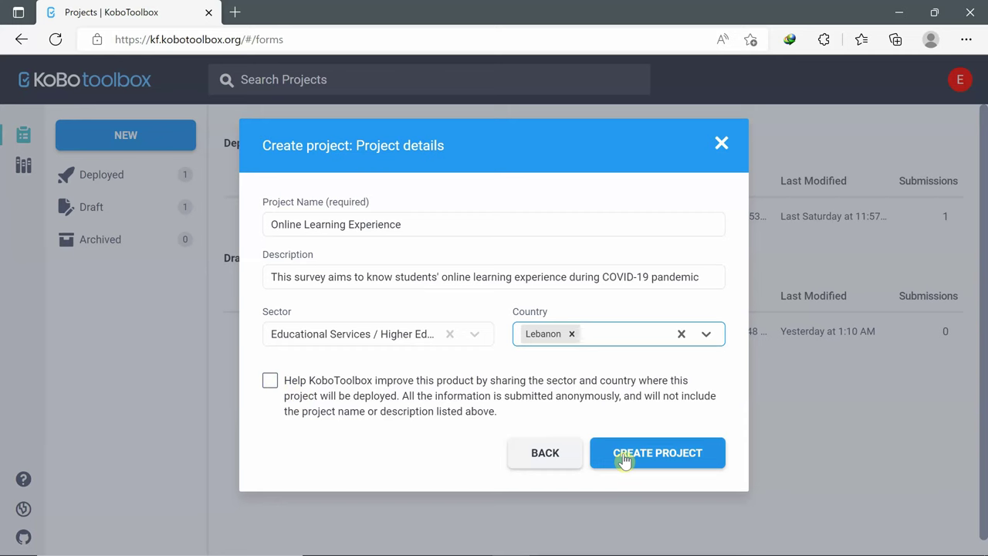
pyautogui.click(664, 463)
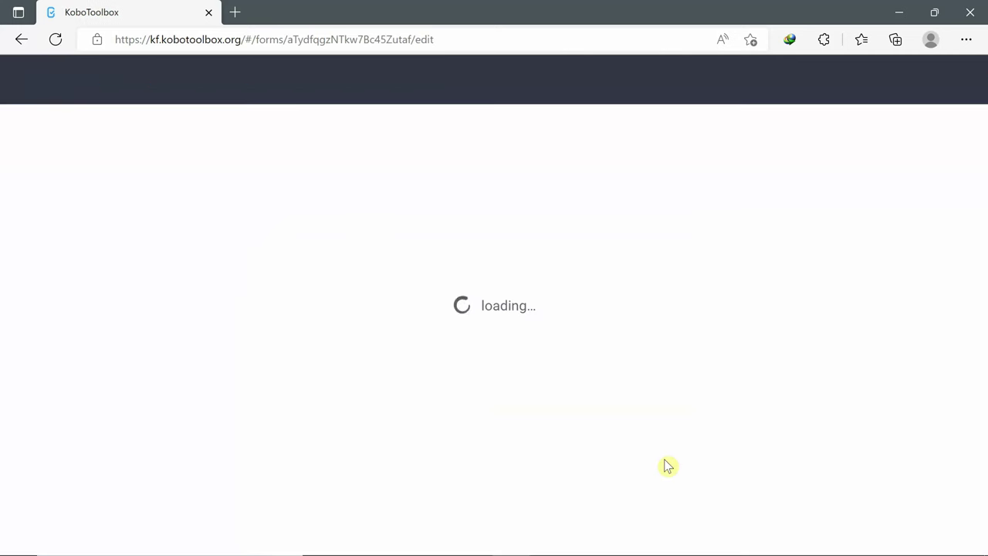
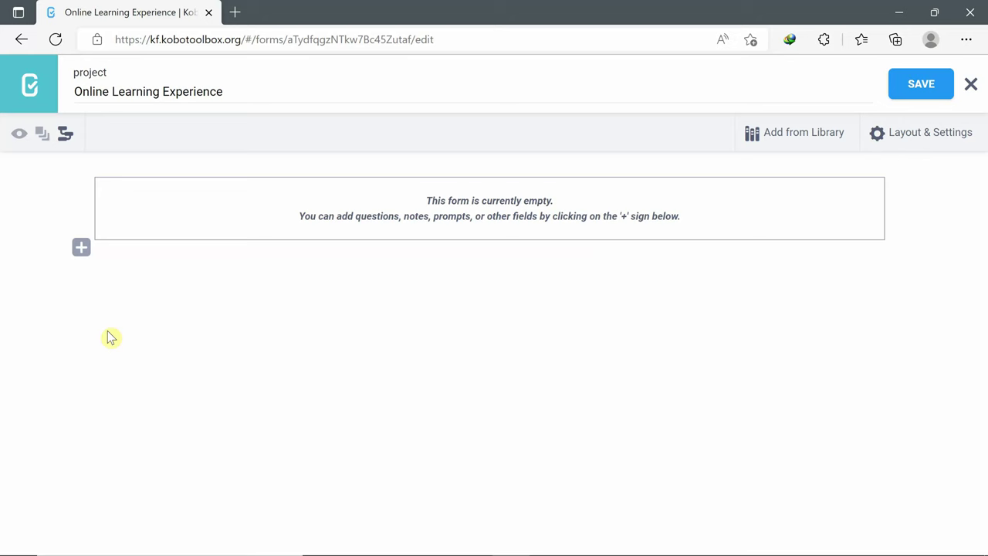
# - Add a Number question labelled "Age" to the empty form
pyautogui.click(83, 247)
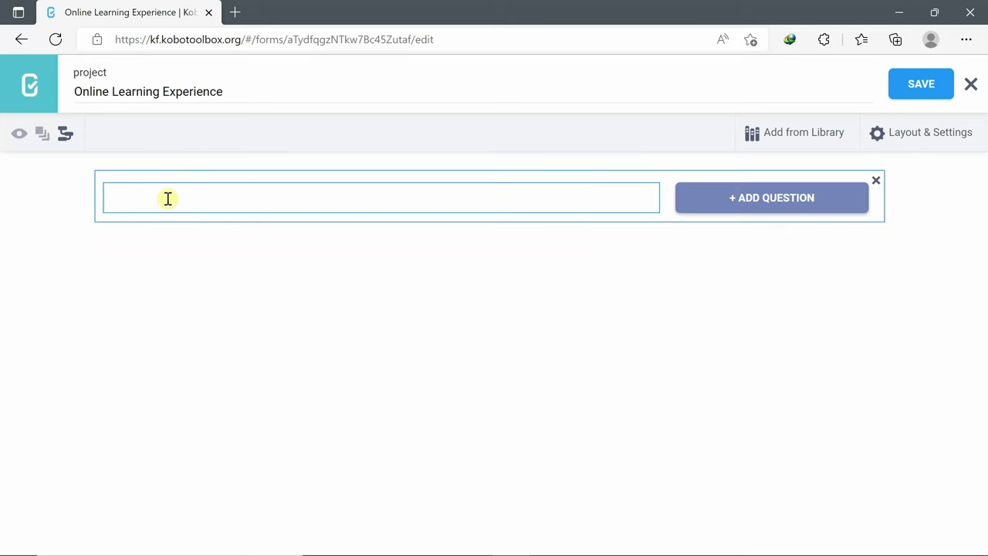
pyautogui.write('Age')
pyautogui.click(752, 199)
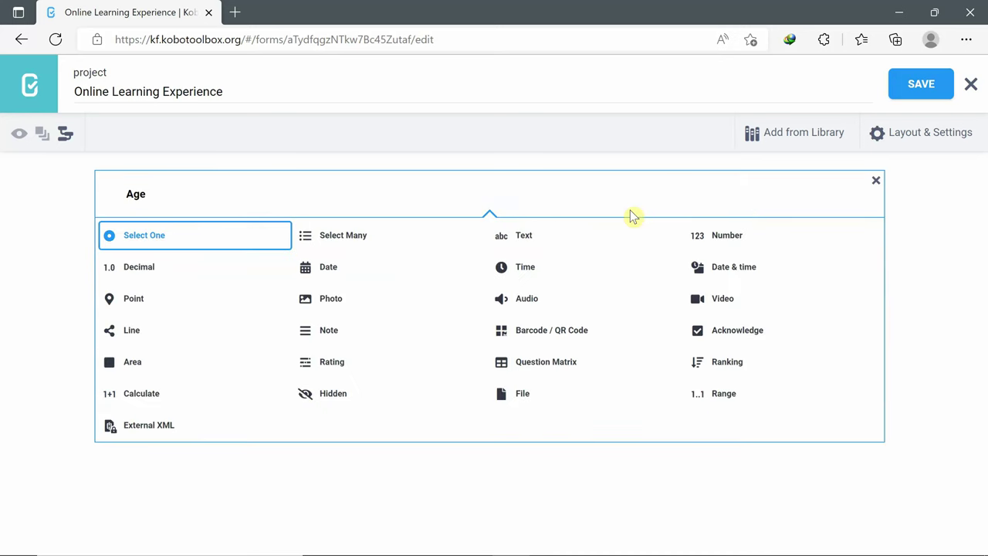
pyautogui.click(730, 240)
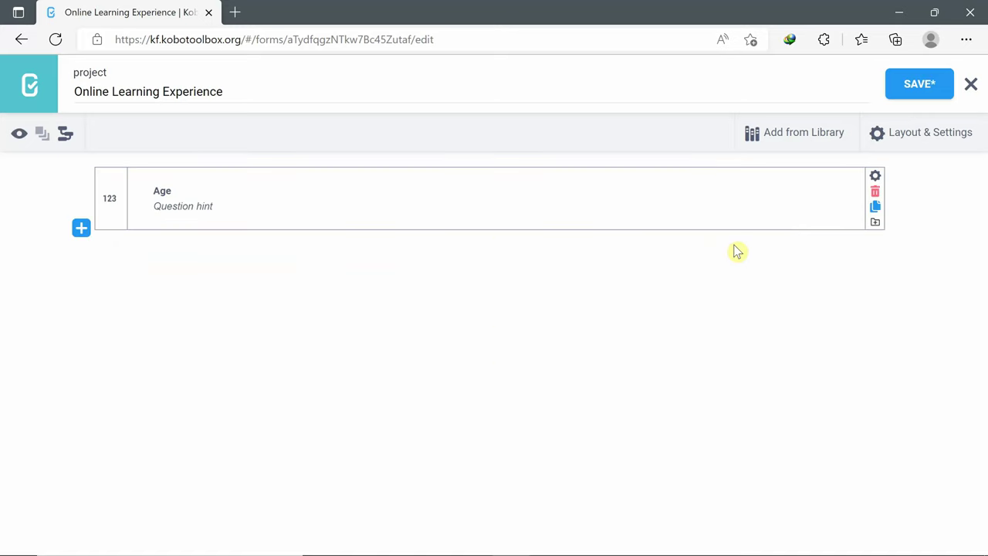
# - Add a Select One question labelled "Years of Post Secondary Schooling" below the Age question
pyautogui.click(82, 230)
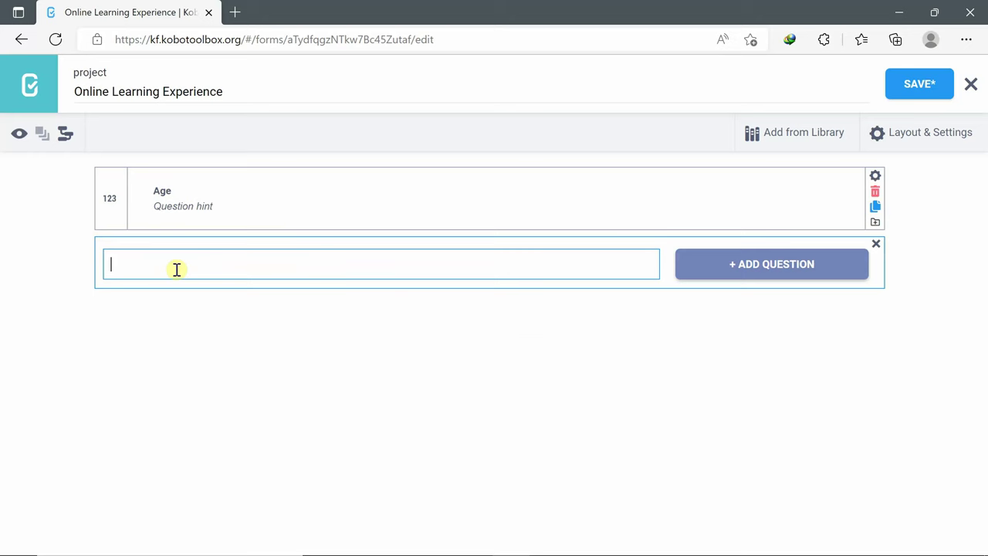
pyautogui.write('Years of Post Second')
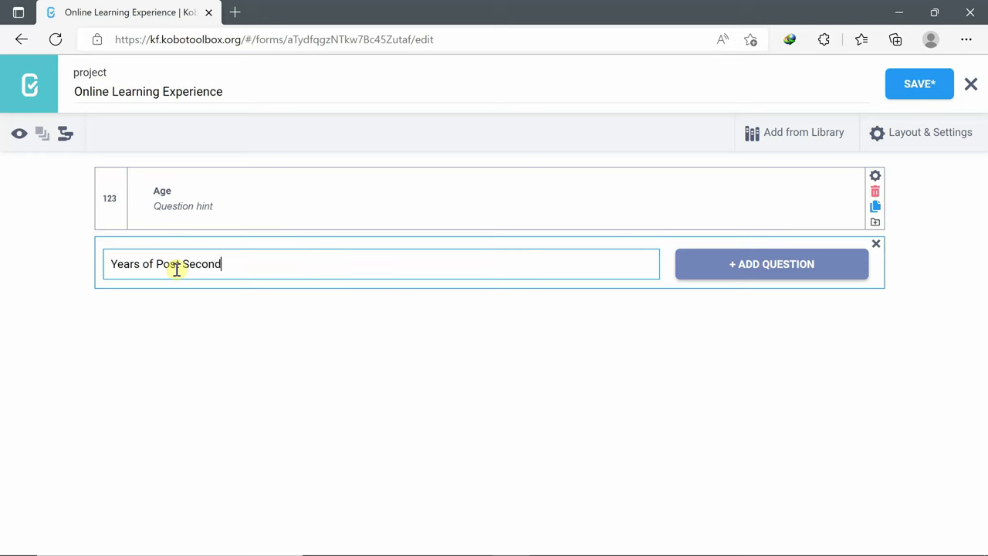
pyautogui.write('ary Schooling')
pyautogui.click(763, 263)
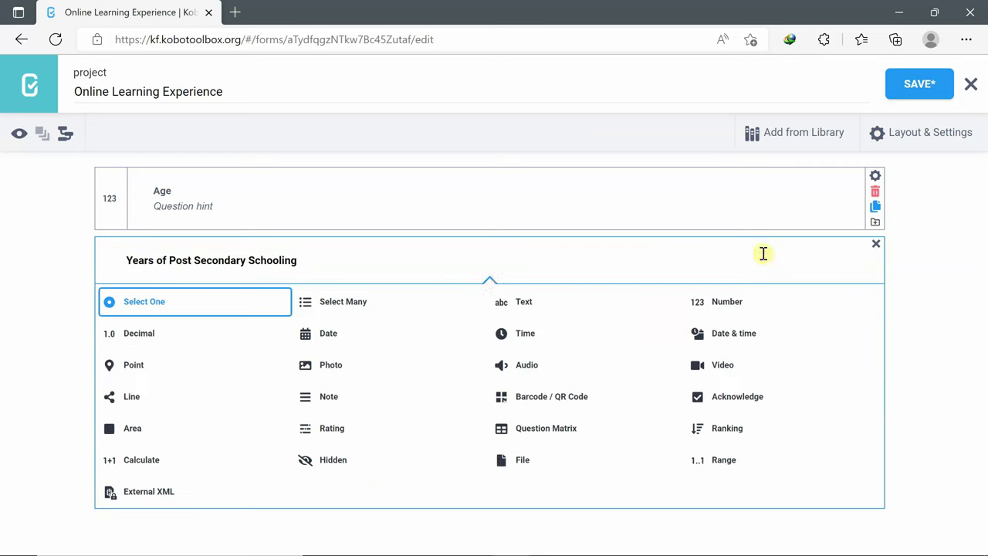
pyautogui.click(236, 302)
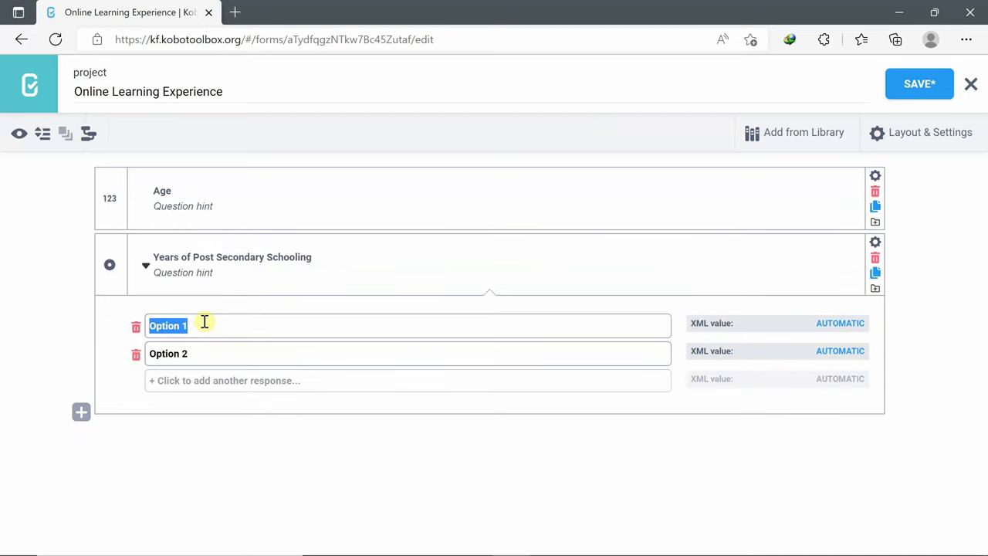
# - Rename the first two response options of the Years of Post Secondary Schooling question as 1 and 2
pyautogui.press('BackSpace')
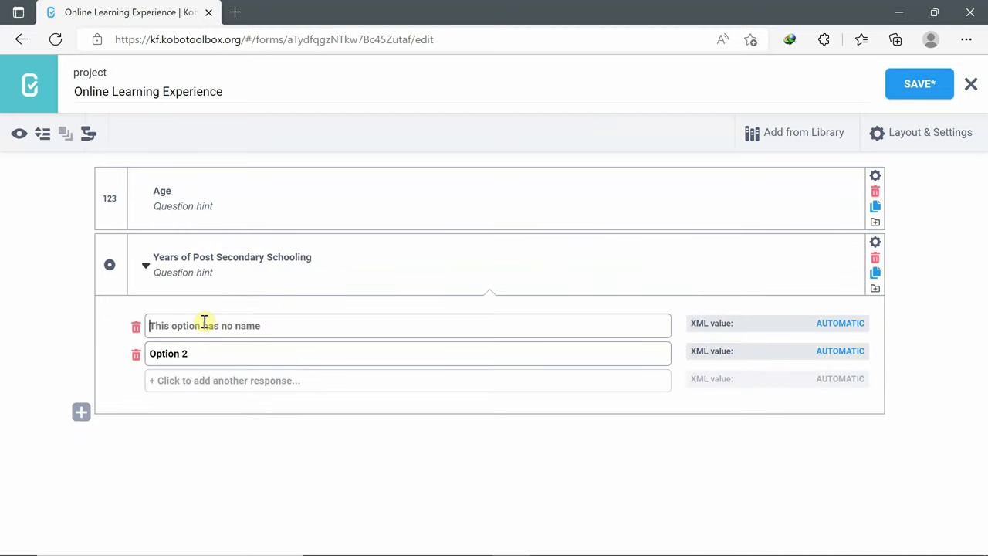
pyautogui.write('1')
pyautogui.click(199, 353)
pyautogui.press('BackSpace')
pyautogui.press('BackSpace')
pyautogui.press('BackSpace')
pyautogui.press('BackSpace')
pyautogui.press('BackSpace')
pyautogui.press('BackSpace')
pyautogui.press('BackSpace')
pyautogui.press('BackSpace')
pyautogui.write('2')
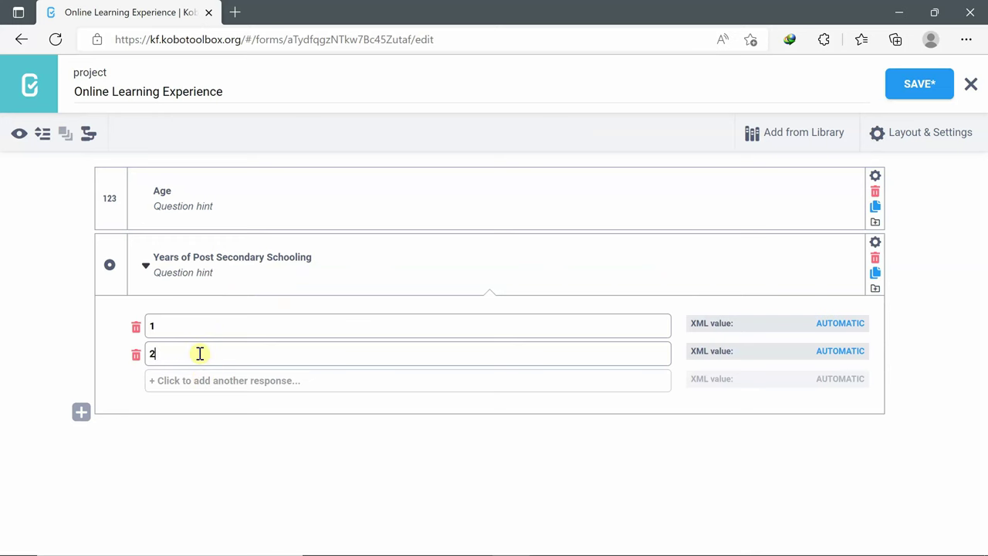
# - Add the response options "3" and "4 or more" to the schooling question, leaving no extra option, and collapse its option list
pyautogui.click(187, 381)
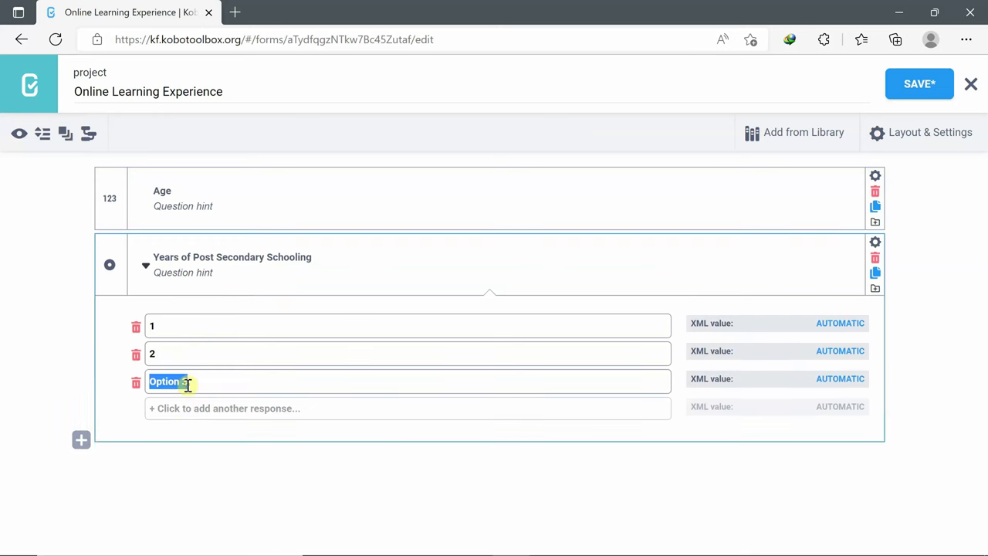
pyautogui.write('3')
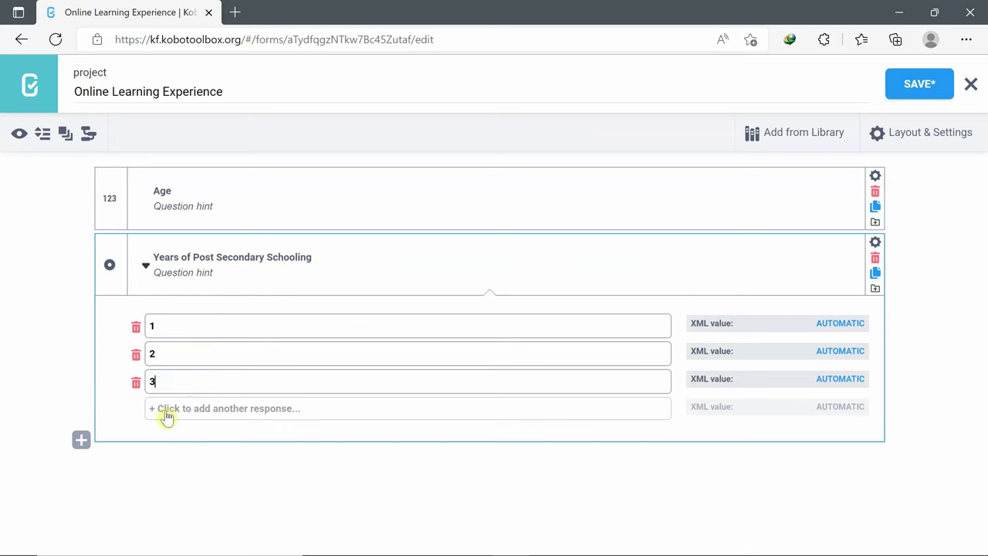
pyautogui.click(167, 410)
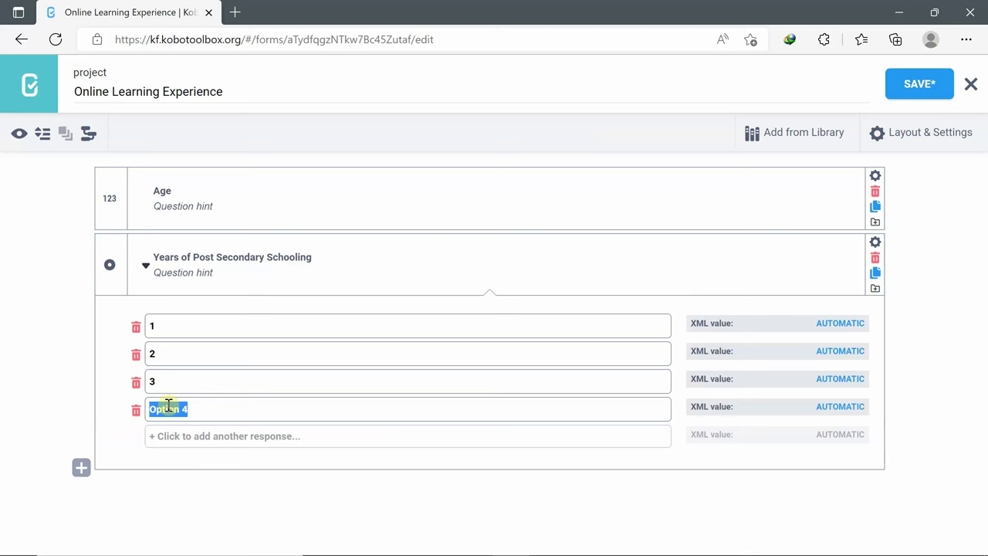
pyautogui.write('4 o')
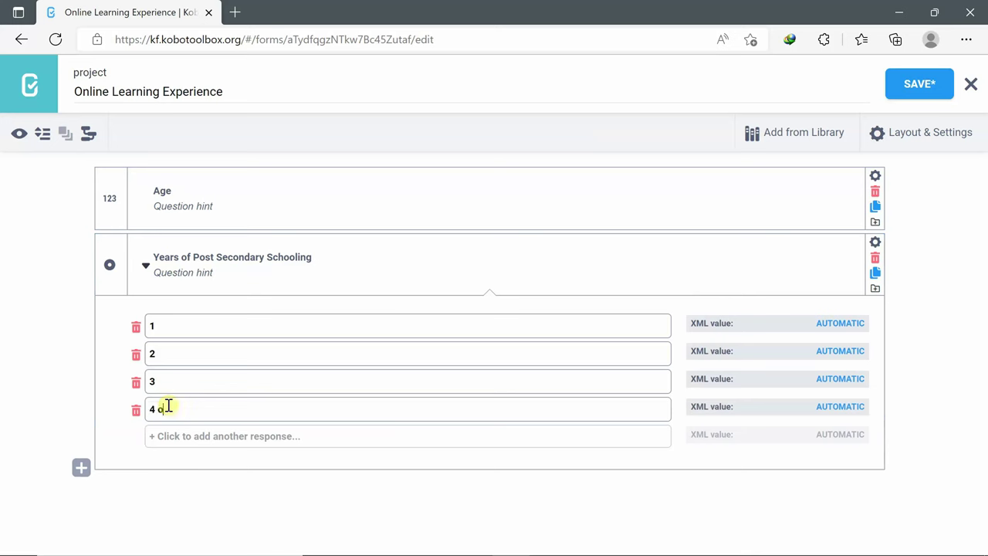
pyautogui.write('r more')
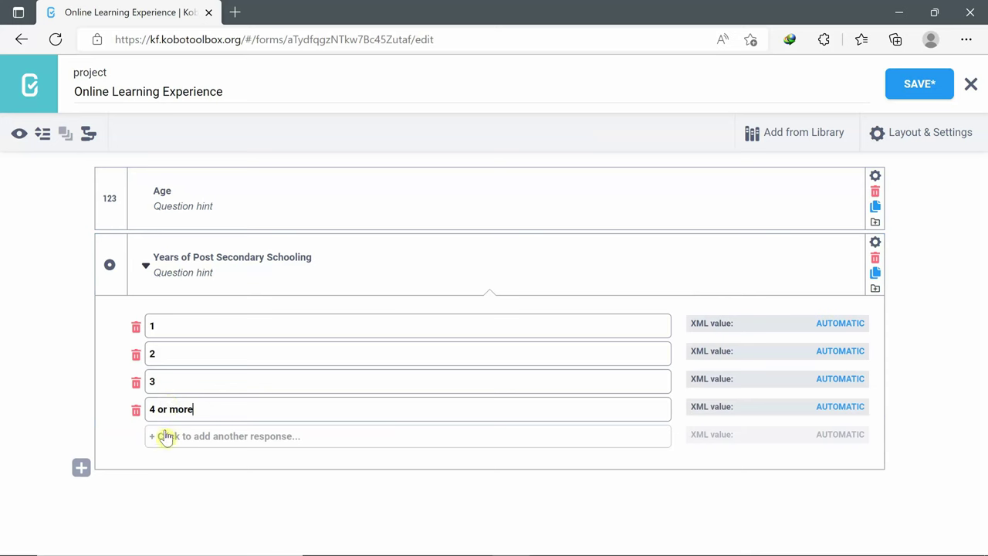
pyautogui.click(164, 440)
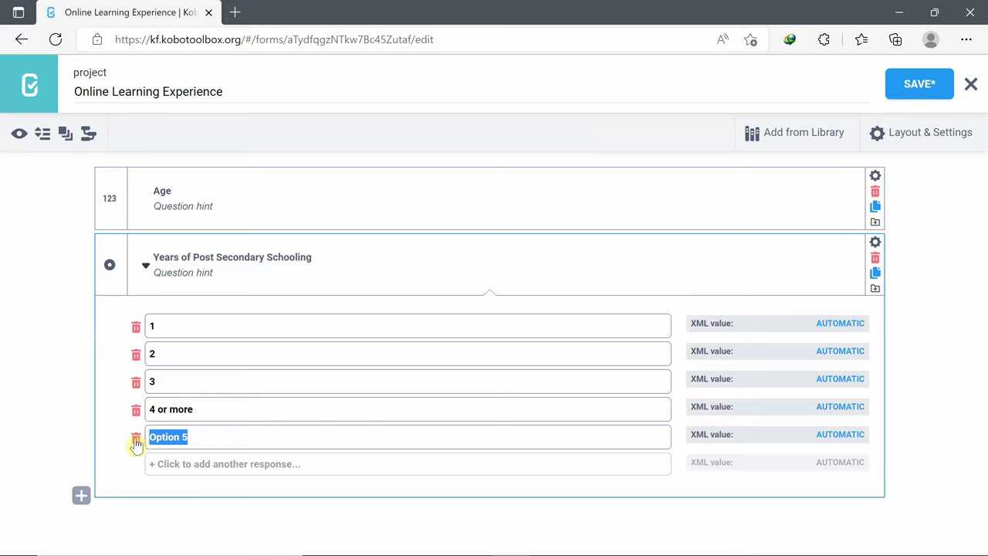
pyautogui.click(136, 439)
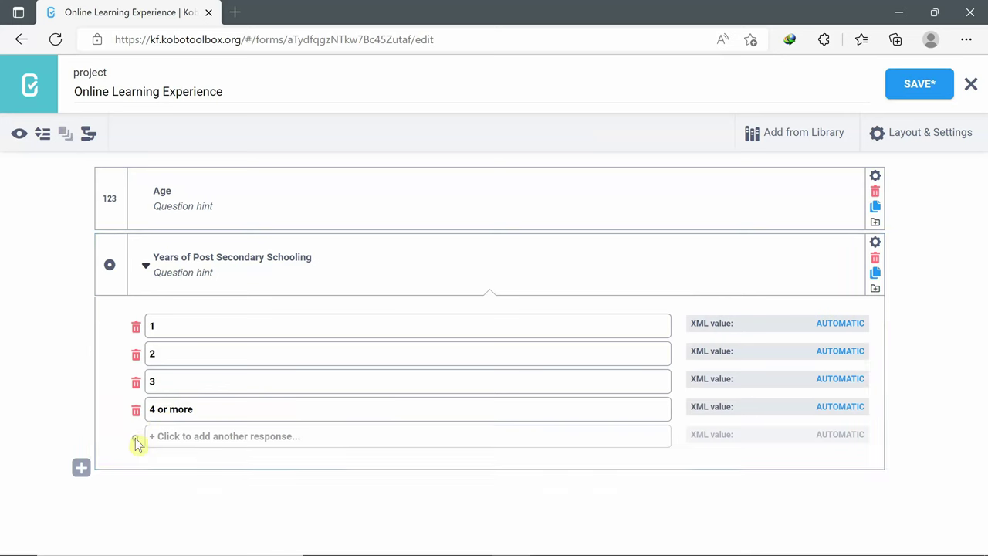
pyautogui.click(145, 267)
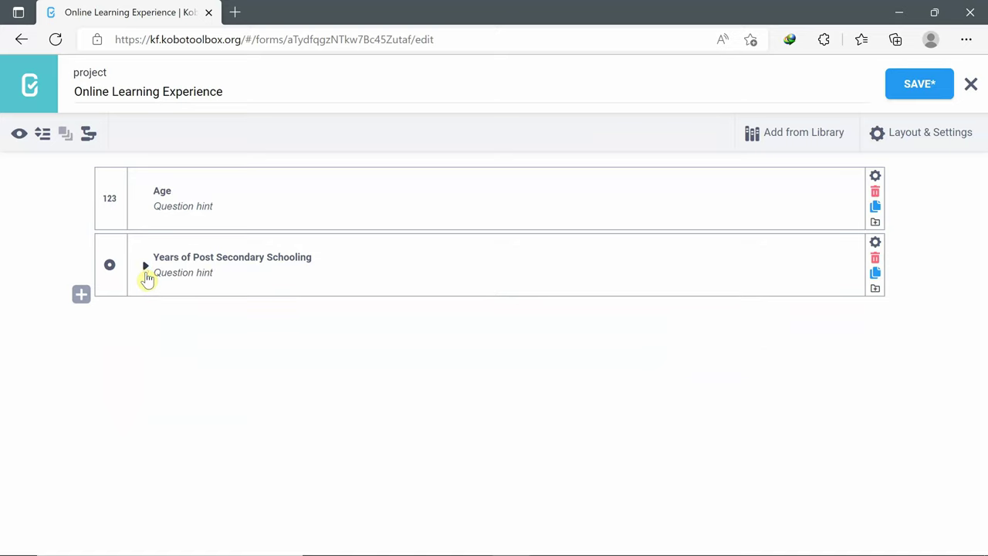
# - Add a Text question labelled "Major" below the schooling question
pyautogui.click(80, 296)
pyautogui.write('Major')
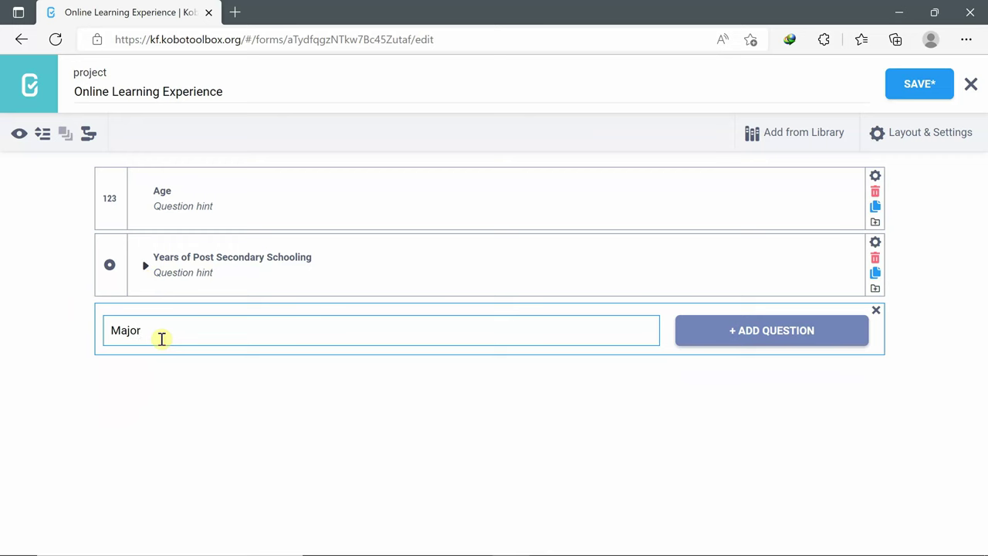
pyautogui.click(704, 336)
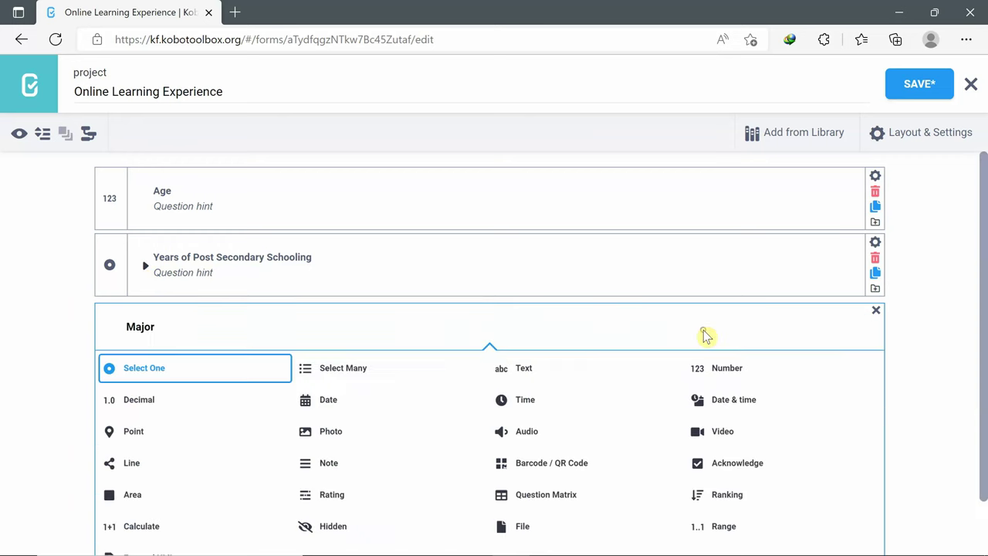
pyautogui.click(530, 306)
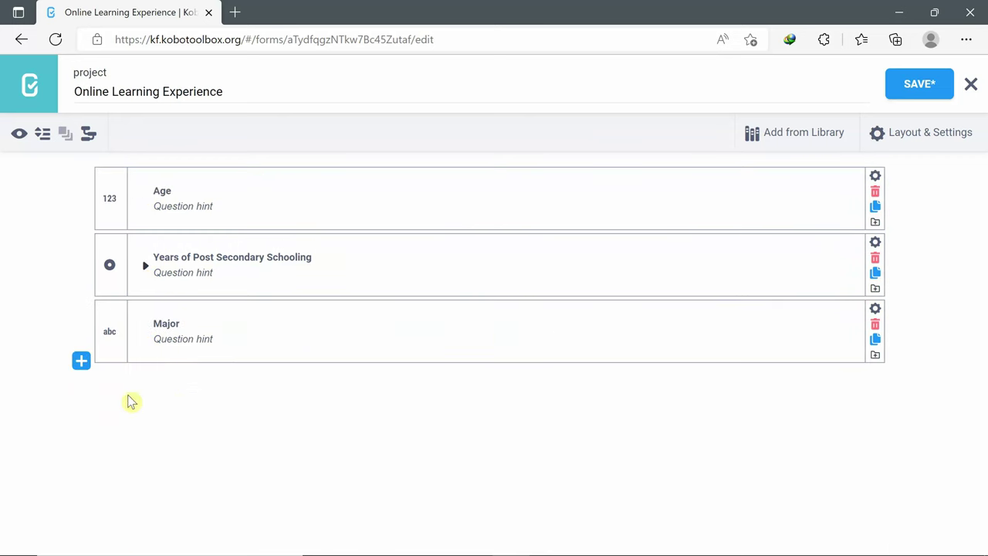
# - Add a Text question labelled "University" below the Major question and give it the hint "Give the university name"
pyautogui.click(82, 363)
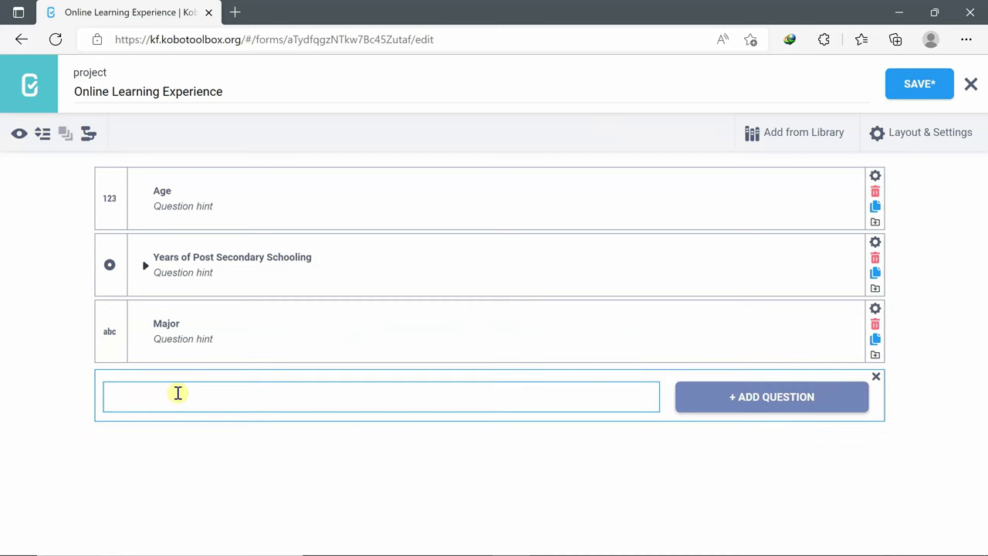
pyautogui.write('University')
pyautogui.click(801, 400)
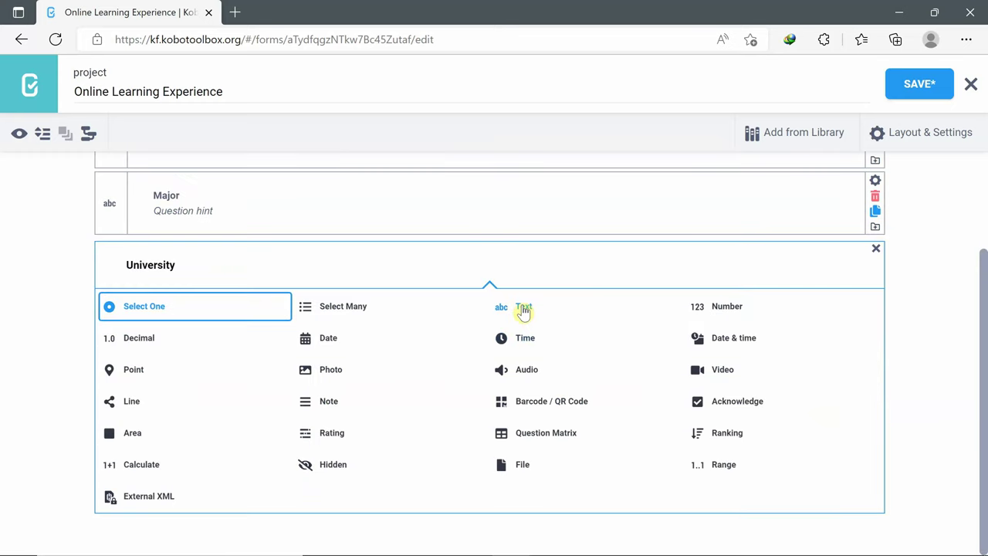
pyautogui.click(524, 309)
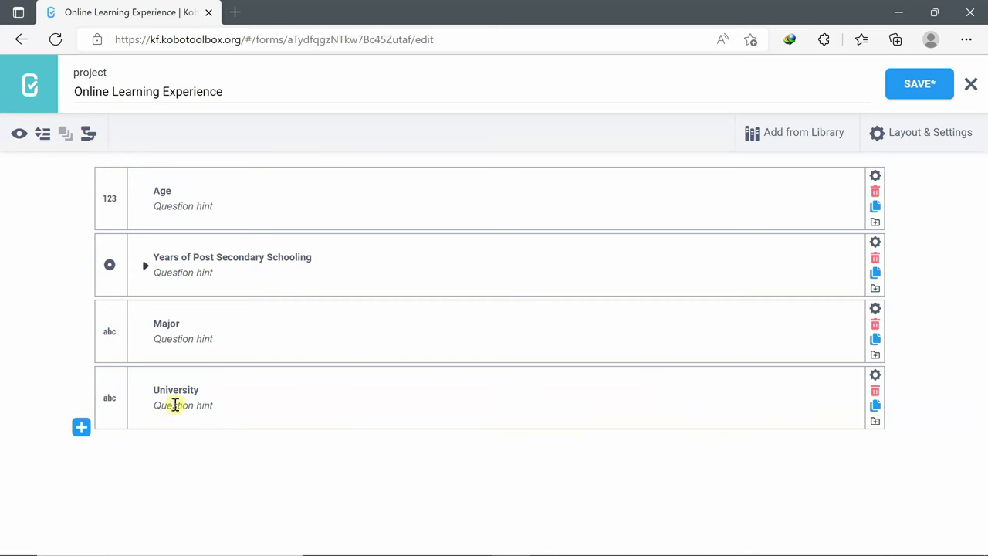
pyautogui.click(213, 405)
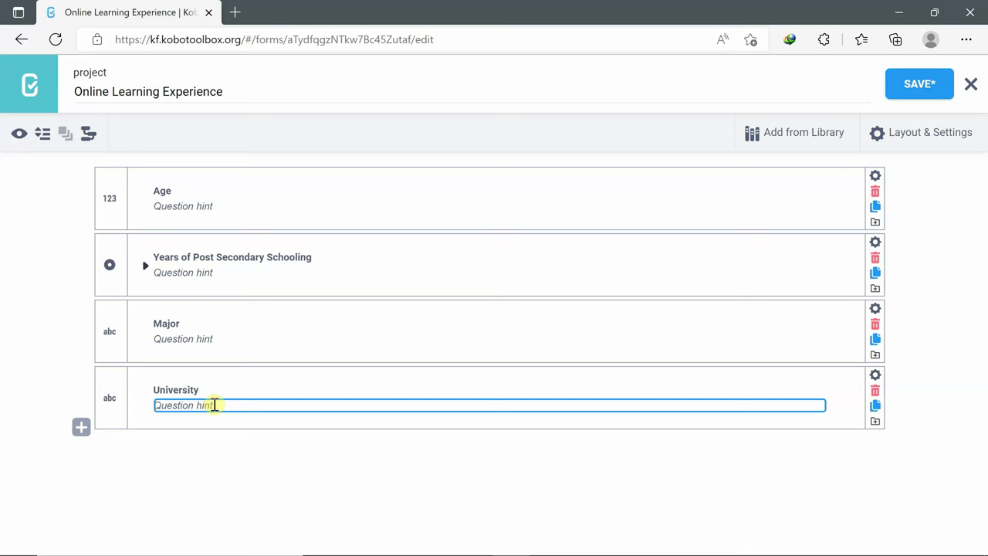
pyautogui.write('Give the university name')
pyautogui.click(196, 455)
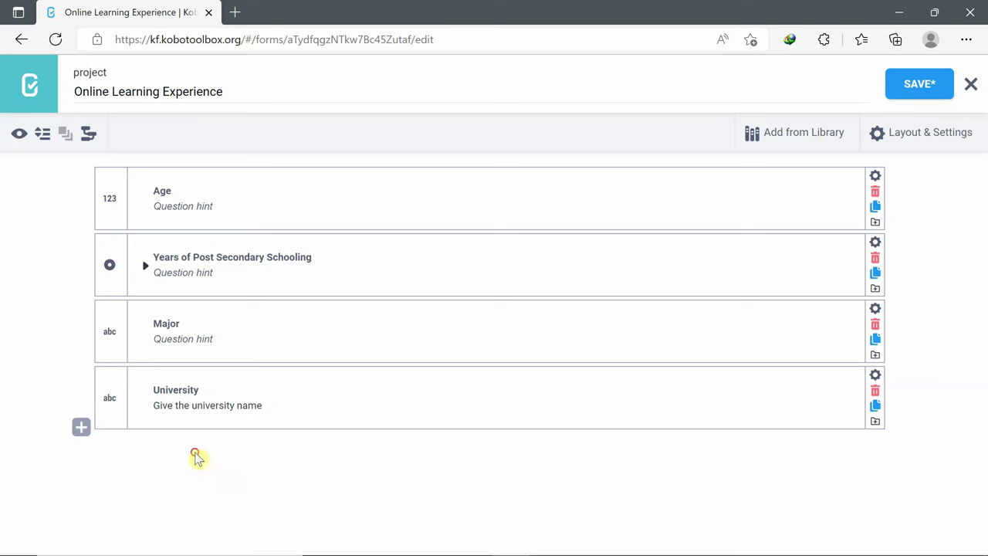
# - Add a Point question labelled "University Address" below the University question
pyautogui.click(81, 427)
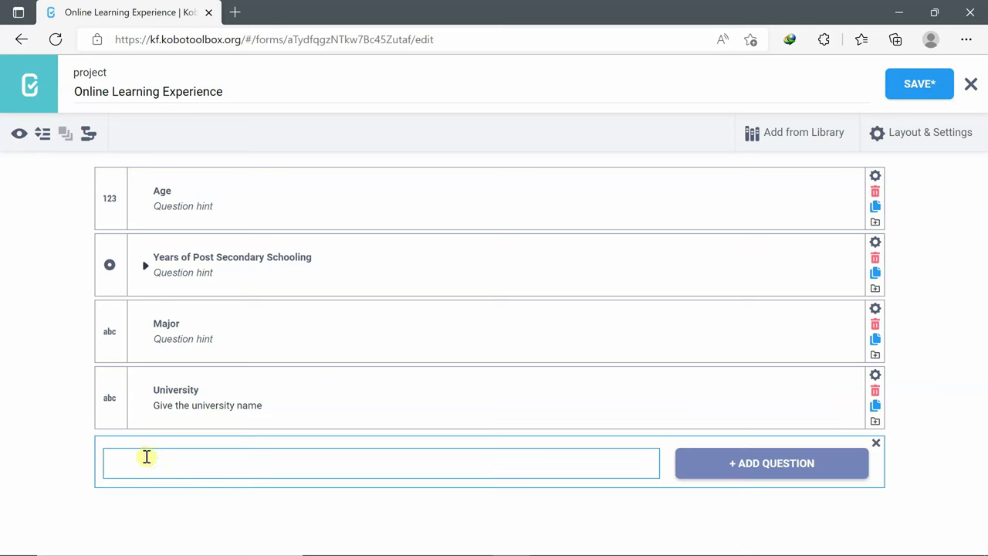
pyautogui.write('University Address')
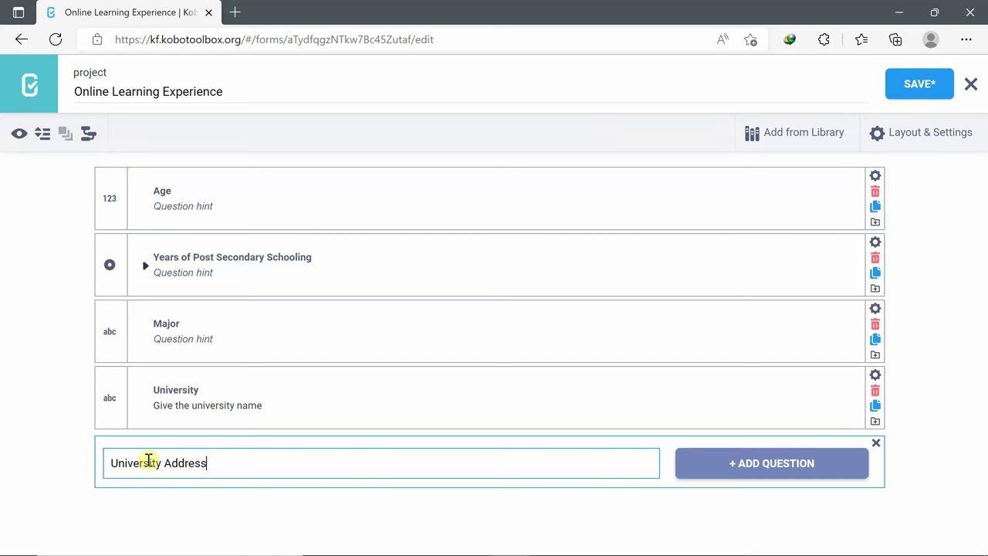
pyautogui.click(746, 464)
pyautogui.scroll(-2, 749, 463)
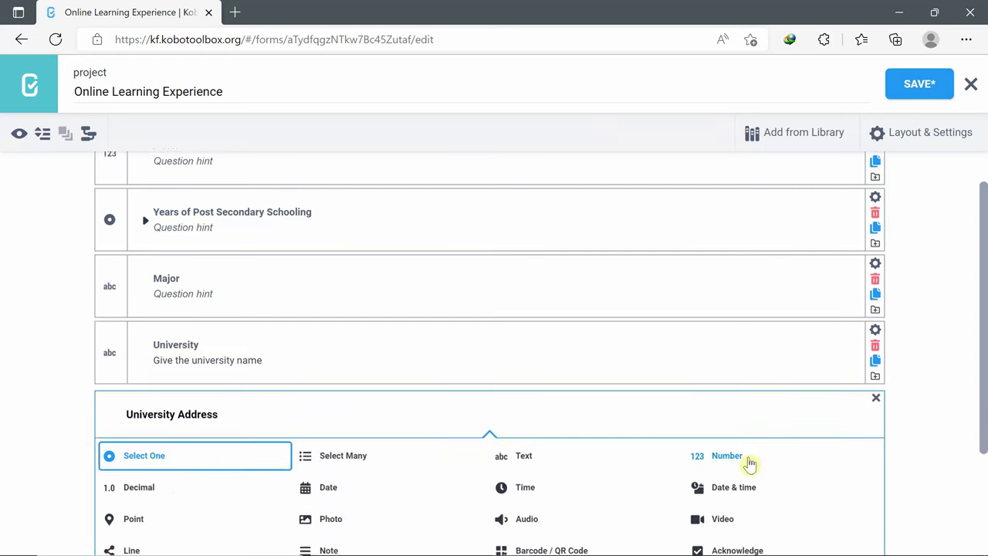
pyautogui.click(143, 397)
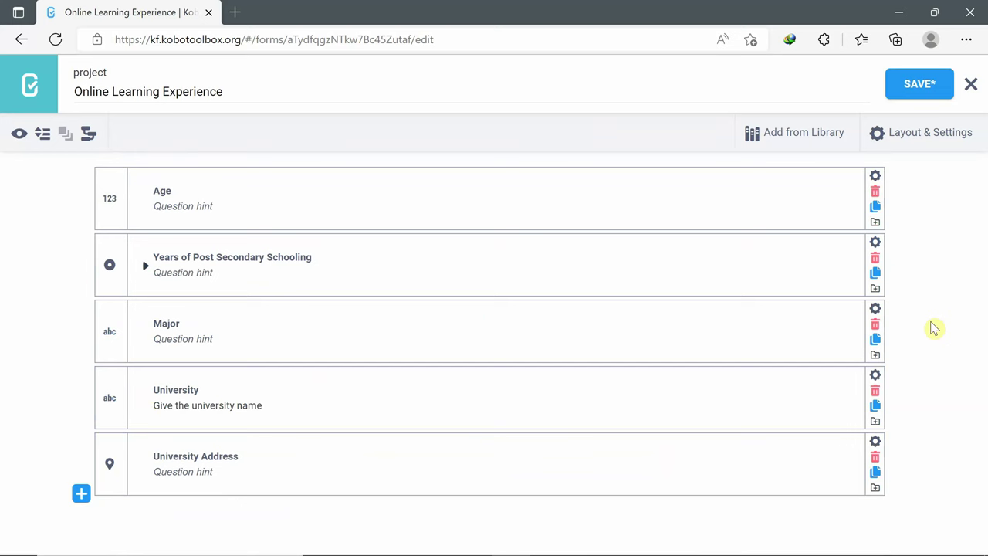
# - Group all five questions, from Age to University Address, into one question group
pyautogui.click(113, 197)
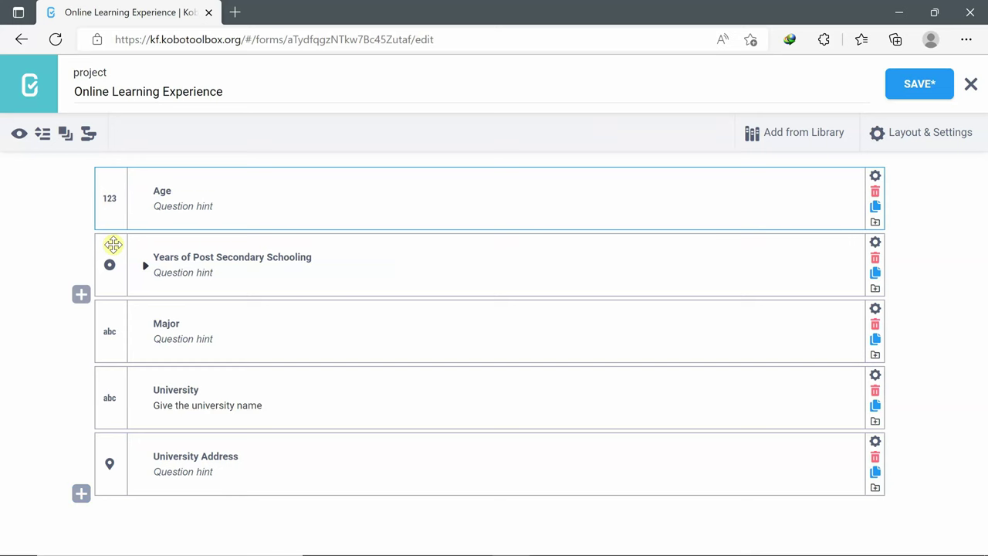
pyautogui.click(114, 245)
pyautogui.click(113, 311)
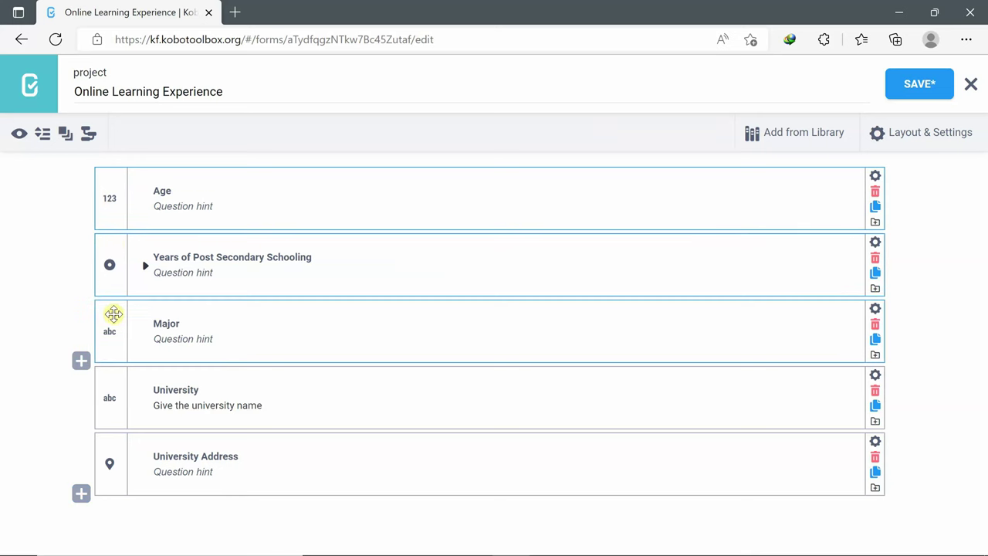
pyautogui.click(113, 383)
pyautogui.click(116, 452)
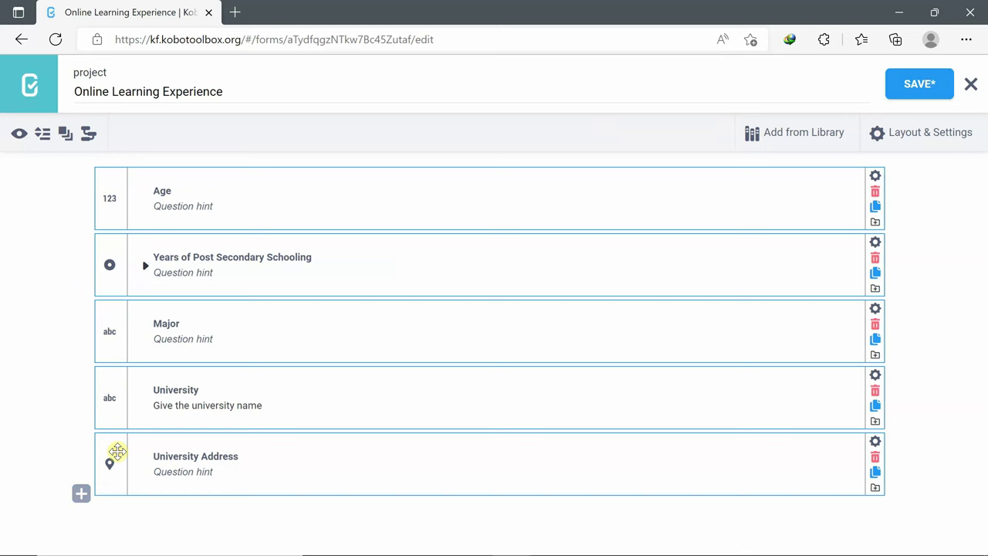
pyautogui.click(70, 134)
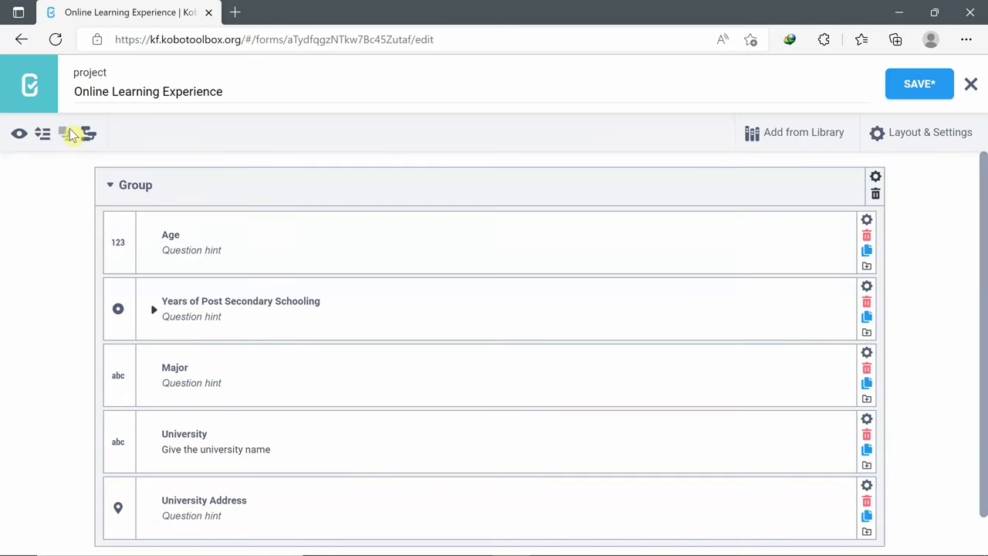
# - Rename the new question group as "Information about You"
pyautogui.click(149, 187)
pyautogui.press('BackSpace')
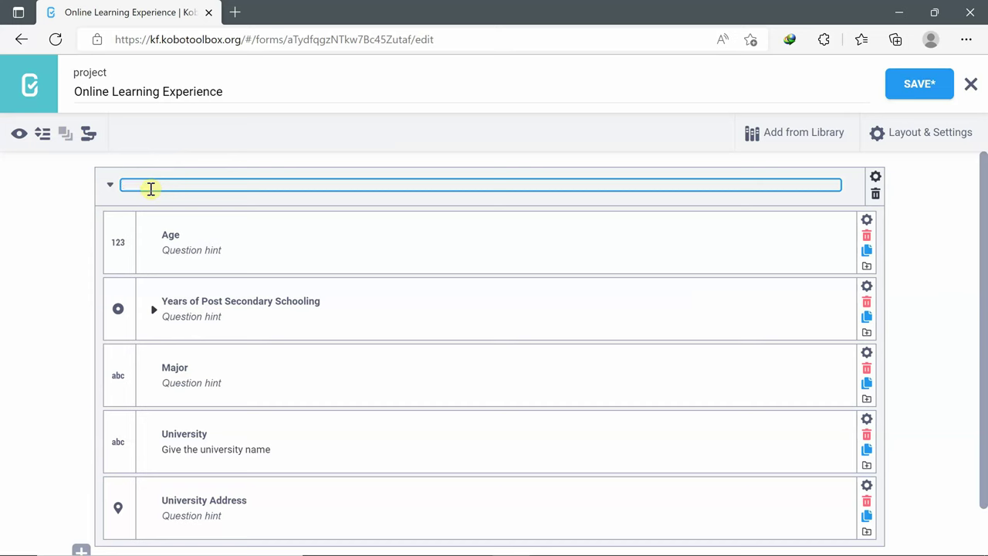
pyautogui.write('information about')
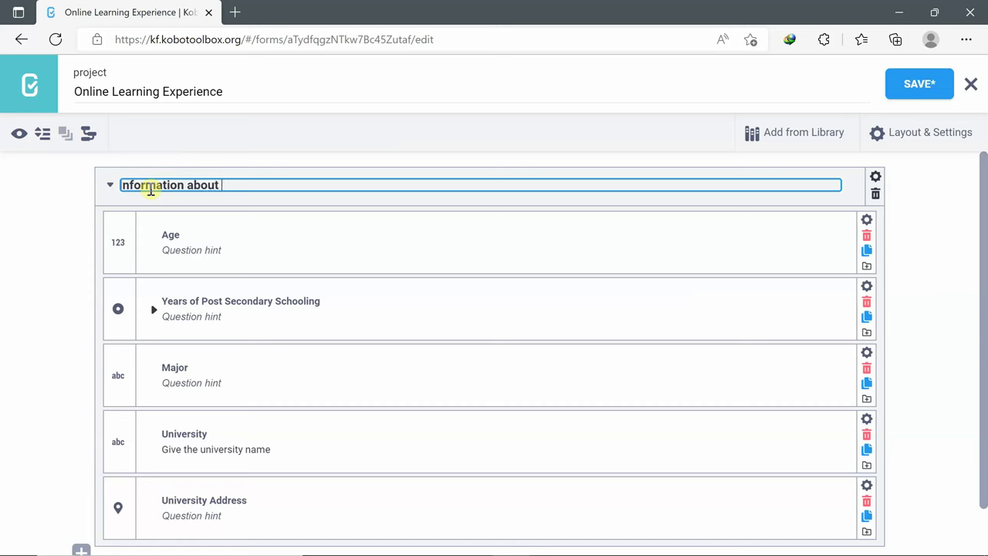
pyautogui.write(' You')
pyautogui.click(63, 233)
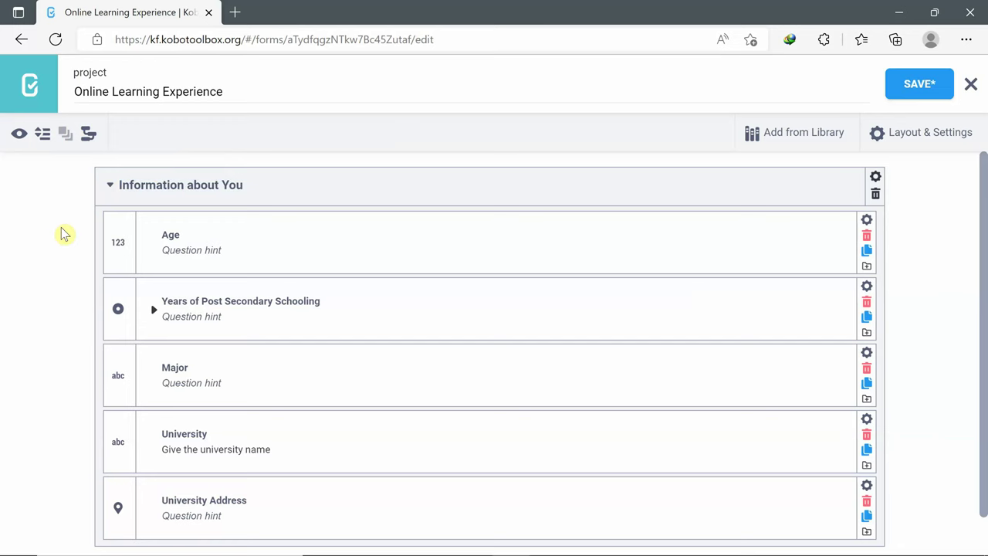
# - Move the Major question above Years of Post Secondary Schooling within the group
pyautogui.scroll(-1, 63, 233)
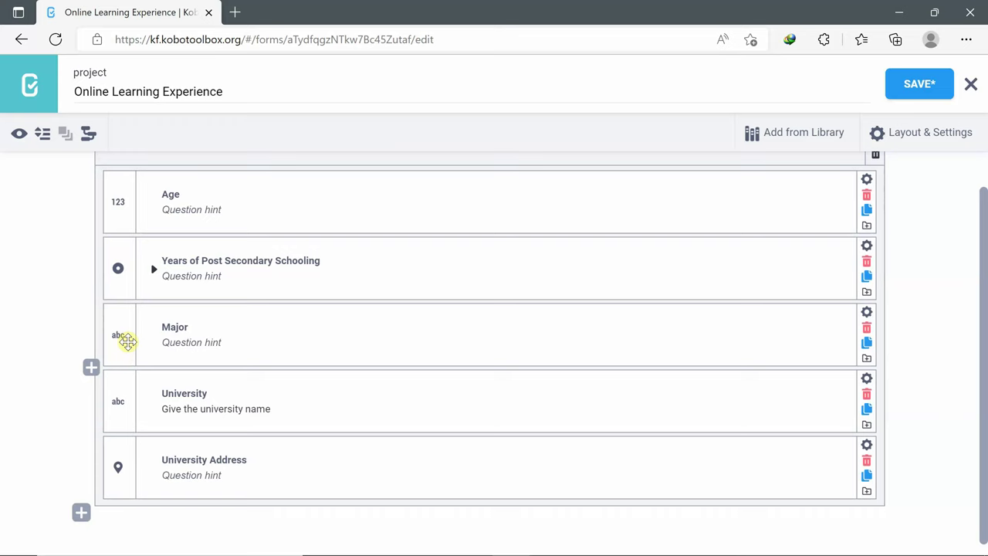
pyautogui.scroll(1, 127, 342)
pyautogui.moveTo(123, 376); pyautogui.dragTo(121, 312)
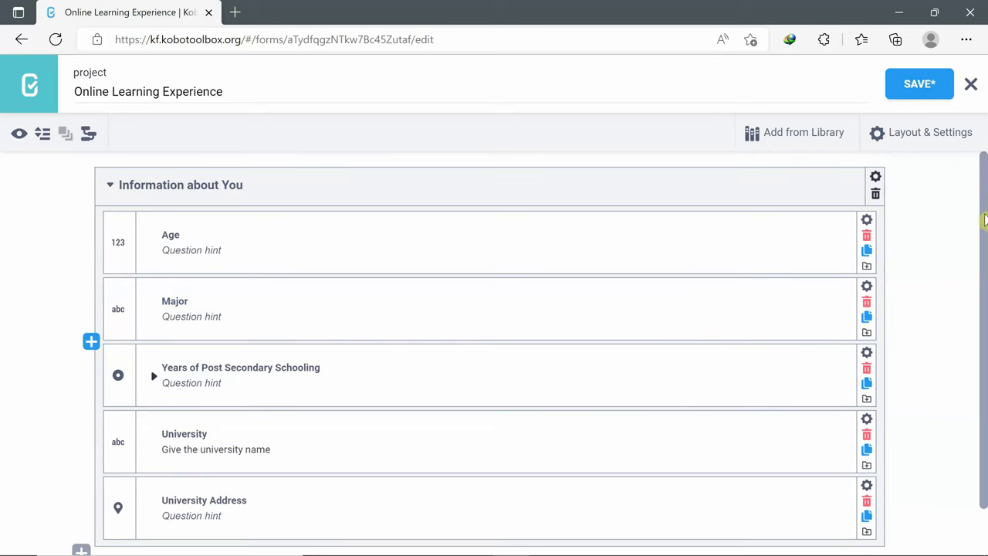
# - Add a Text question labelled "Hobbies" at the end of the Information about You group, and delete that question again
pyautogui.scroll(-1, 114, 475)
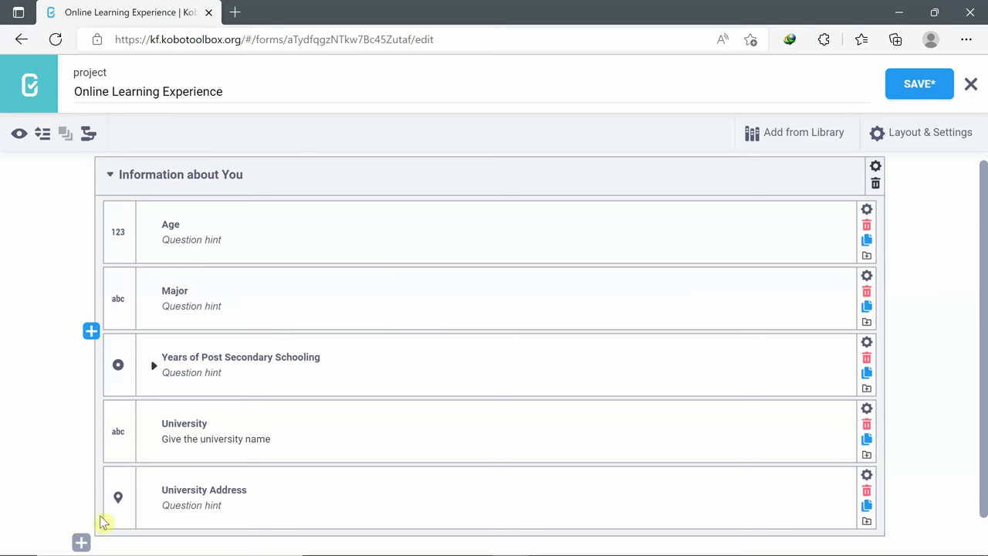
pyautogui.moveTo(102, 532)
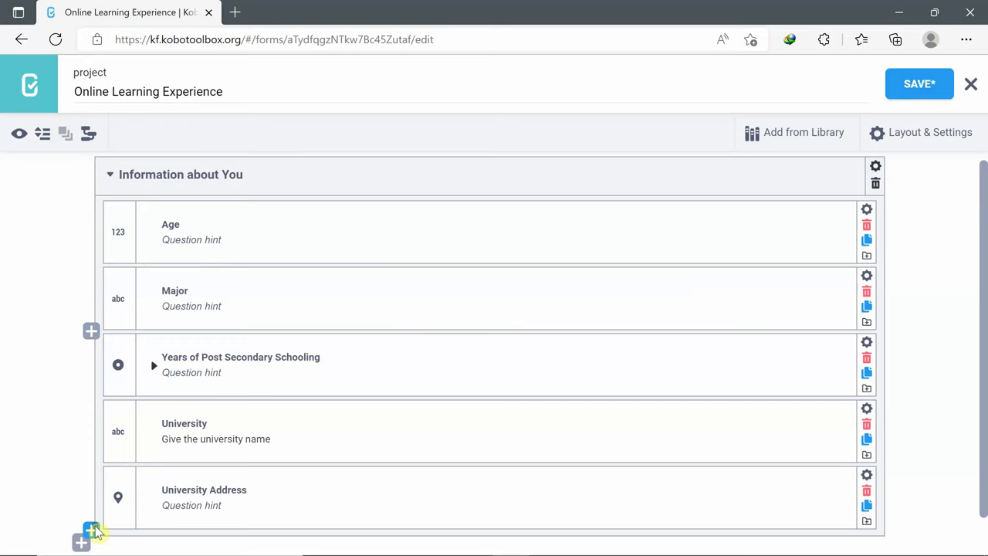
pyautogui.click(93, 531)
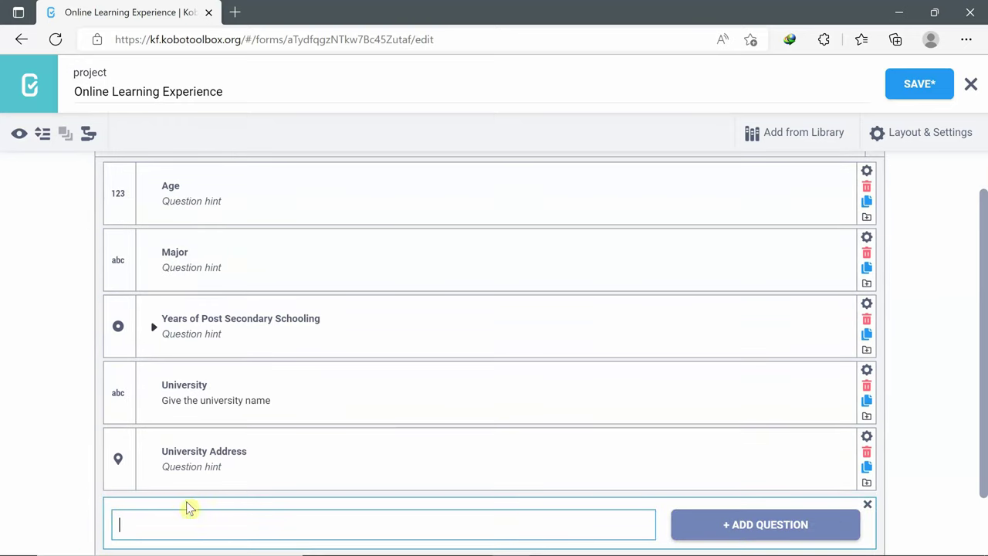
pyautogui.write('Hobbies')
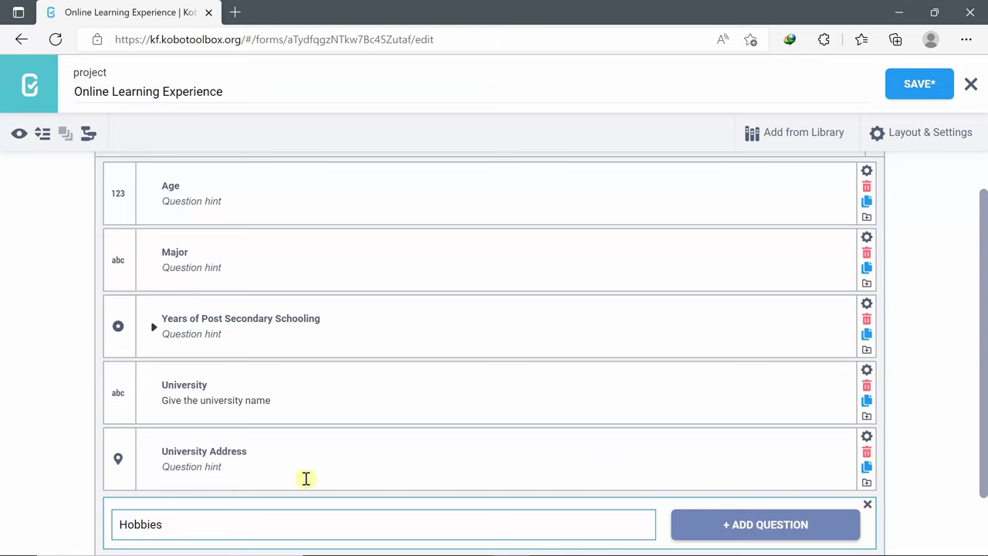
pyautogui.click(841, 525)
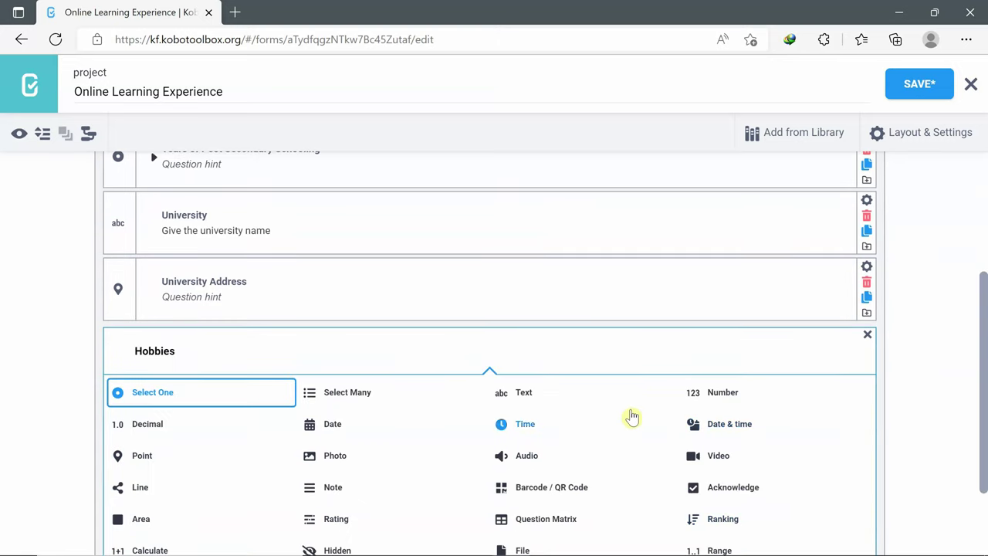
pyautogui.click(522, 394)
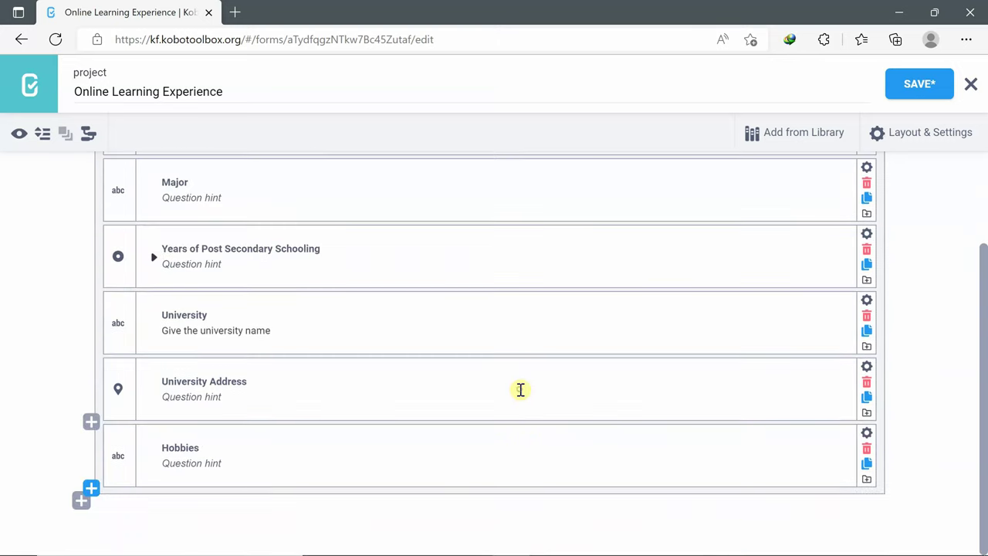
pyautogui.click(867, 454)
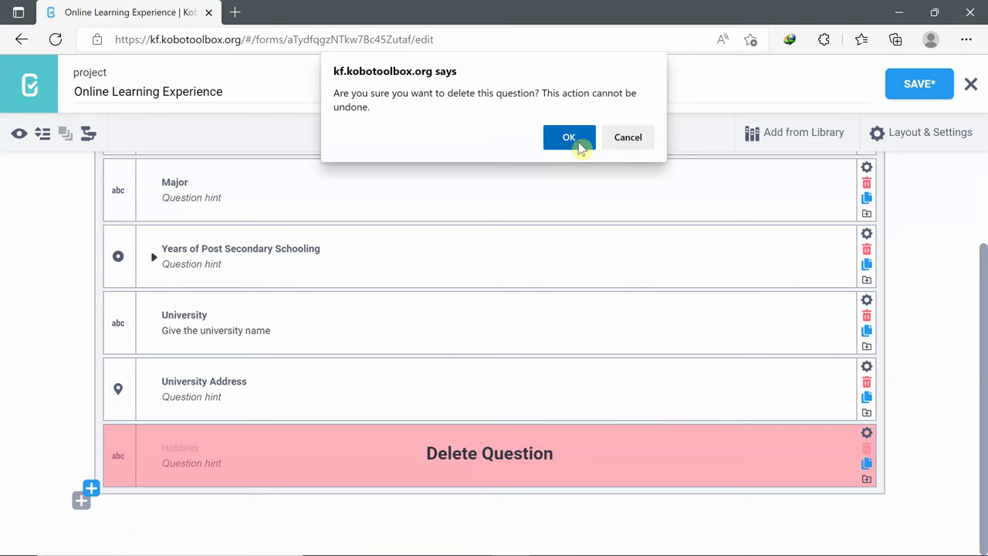
pyautogui.click(581, 147)
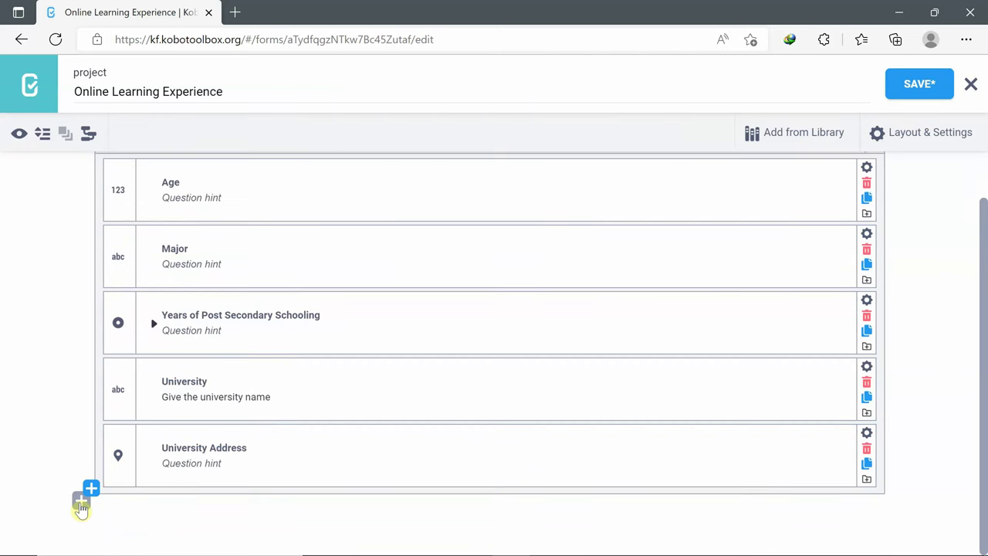
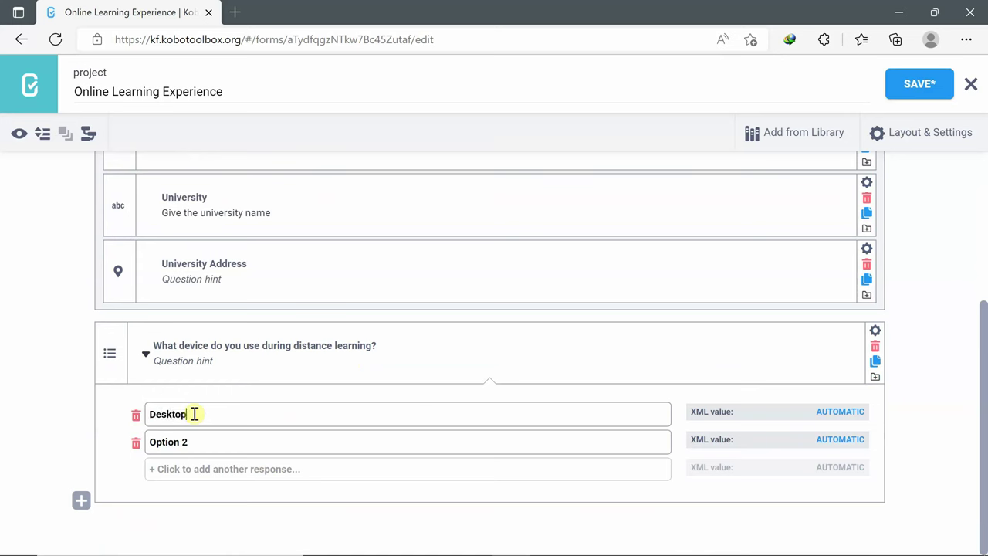
# - Rename the second response option of the distance learning device question as "Laptop"
pyautogui.click(186, 448)
pyautogui.press('BackSpace')
pyautogui.press('BackSpace')
pyautogui.press('BackSpace')
pyautogui.press('BackSpace')
pyautogui.press('BackSpace')
pyautogui.press('BackSpace')
pyautogui.write('Laptop')
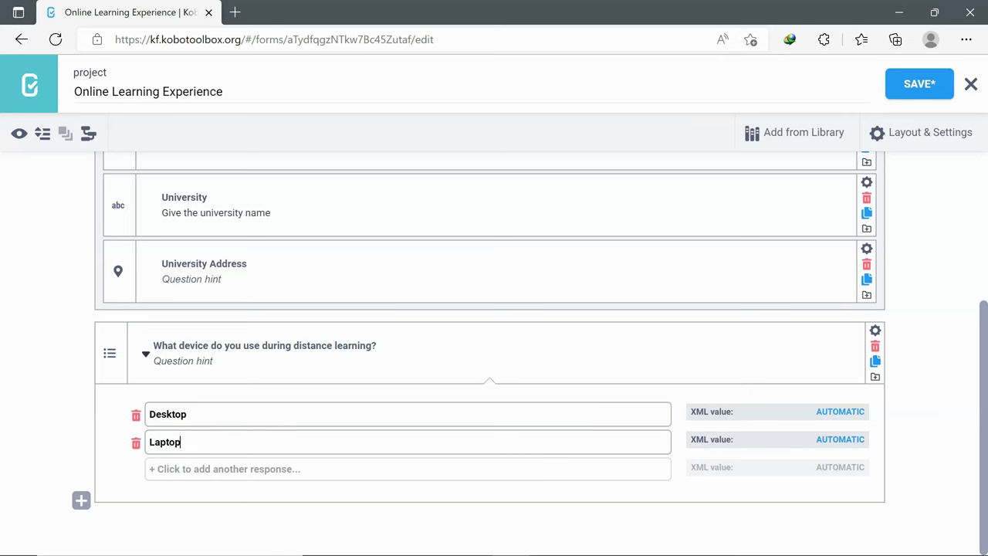
# - Add the response options "Mobile Phone" and "Tablet" to the distance learning device question and collapse its option list
pyautogui.press('Return')
pyautogui.write('Mobile')
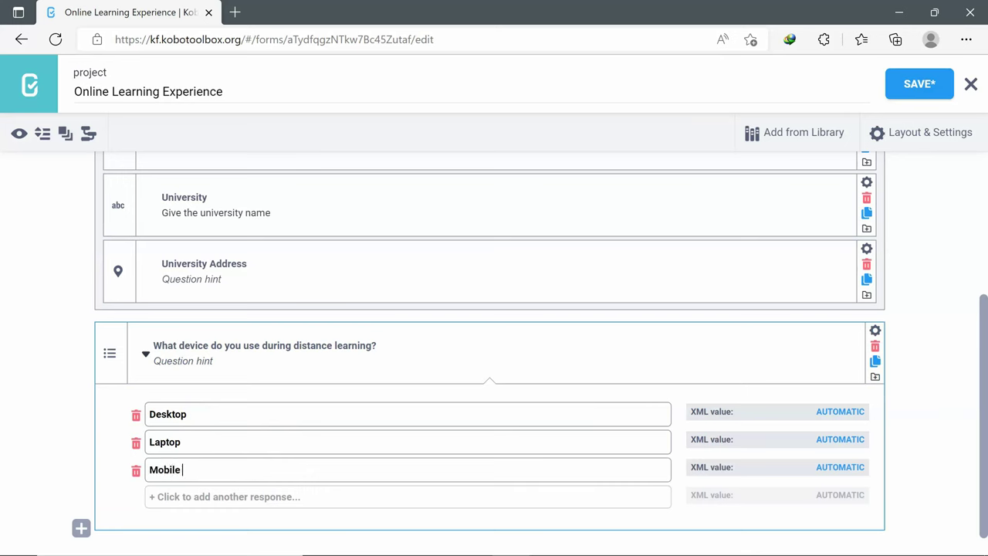
pyautogui.write(' Phone')
pyautogui.click(169, 497)
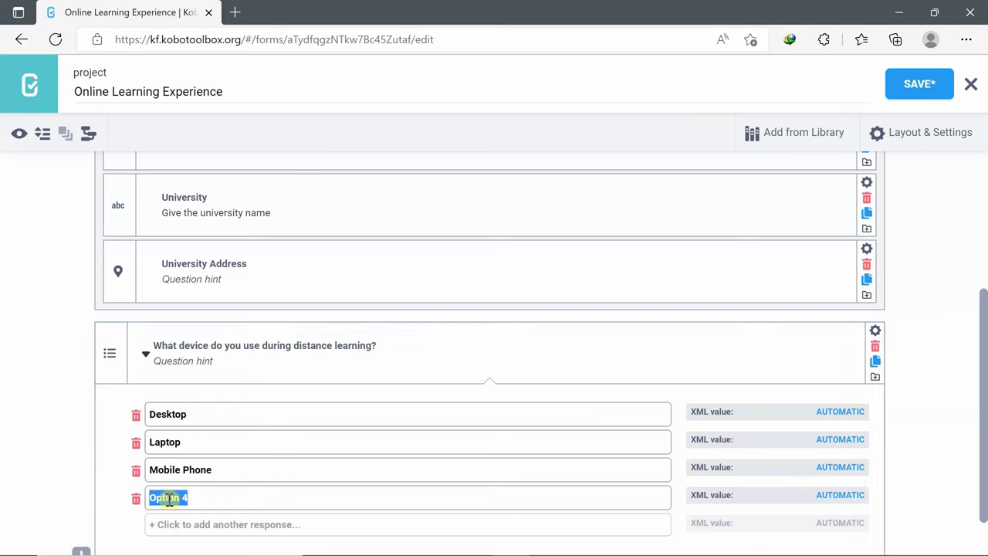
pyautogui.write('Tab')
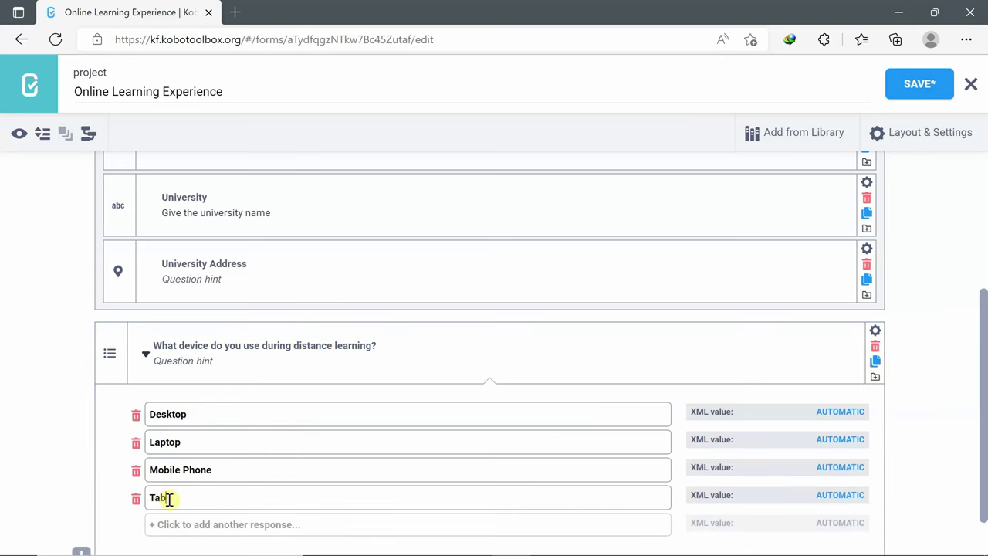
pyautogui.write('let')
pyautogui.click(145, 353)
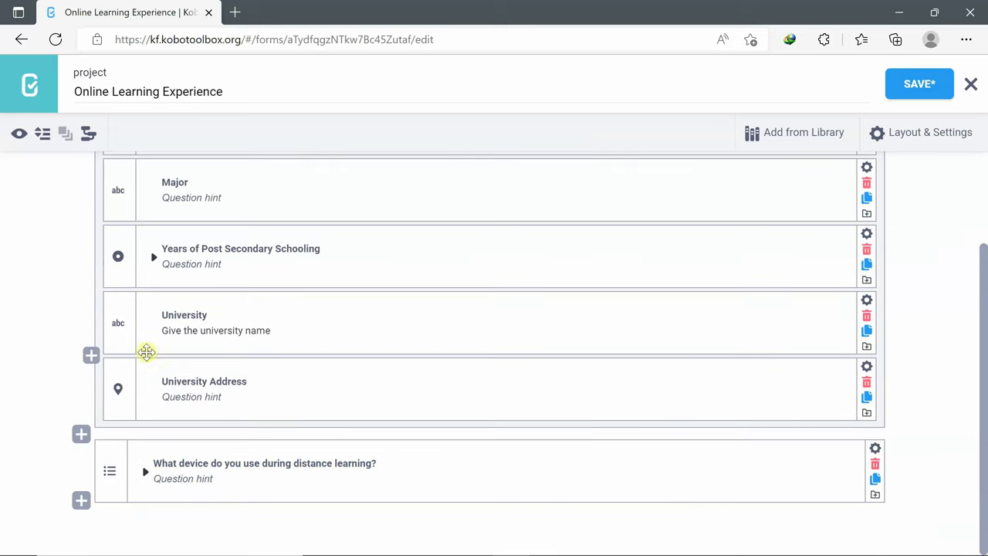
# - Add a Select One question labelled "Distance learning during COVID-19 pandemic was stressful" after the distance learning device question
pyautogui.click(84, 504)
pyautogui.write('Distance learning during COVID')
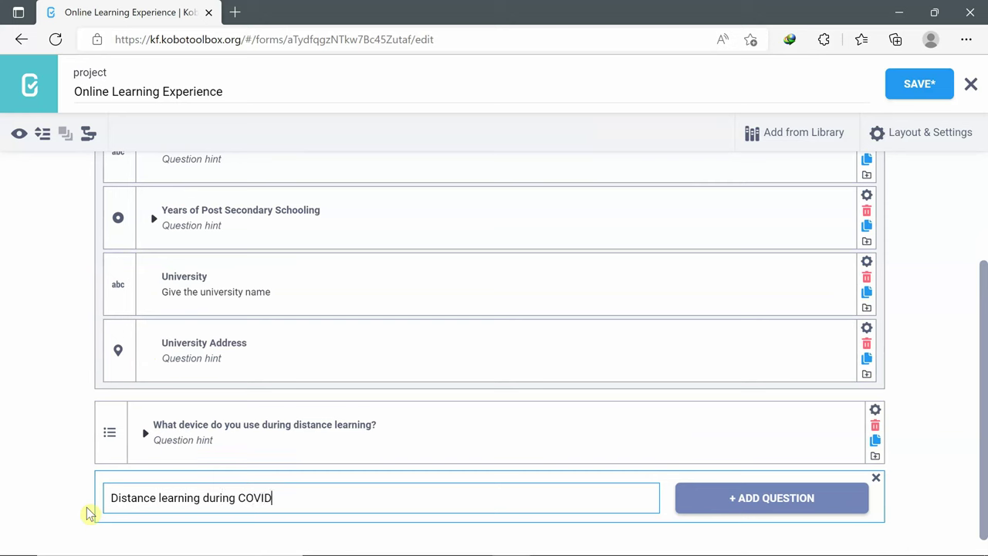
pyautogui.write('-19 pandemic was stressful')
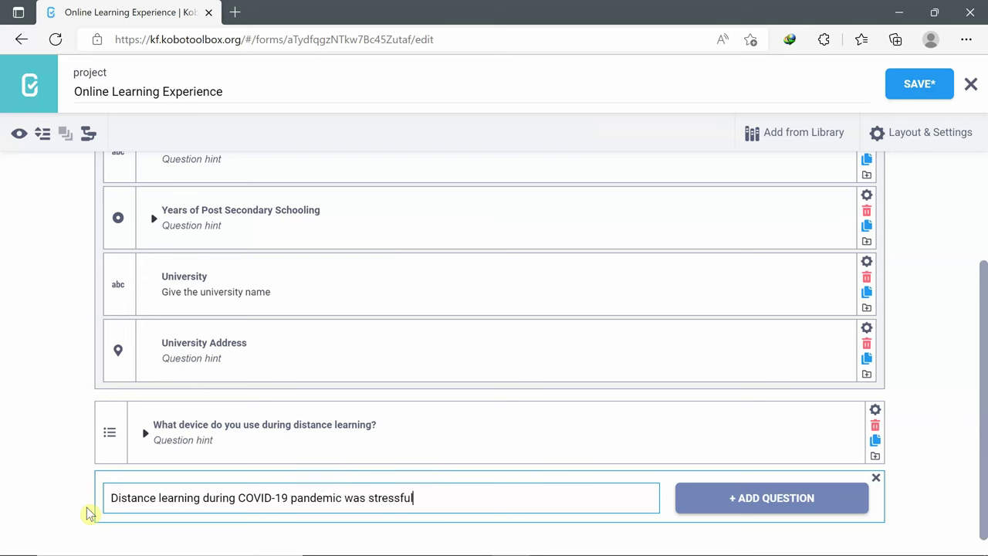
pyautogui.click(713, 494)
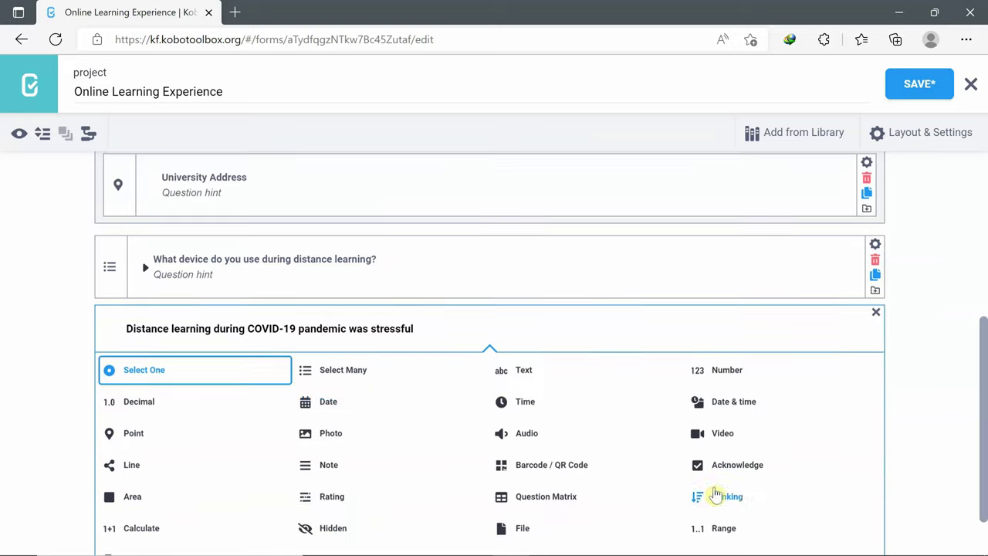
pyautogui.click(233, 372)
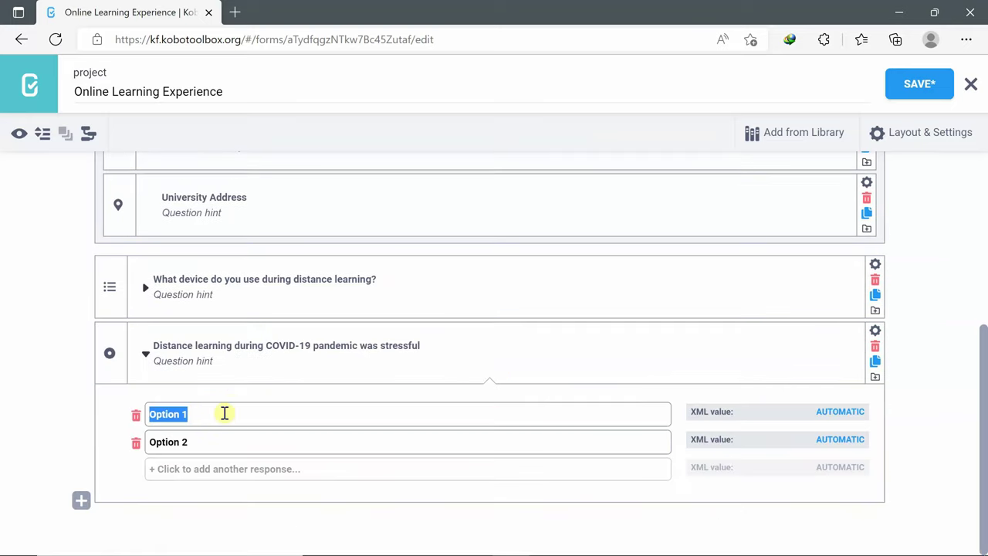
# - Name the two response options of the stressful distance learning question "Yes" and "No"
pyautogui.write('Yes')
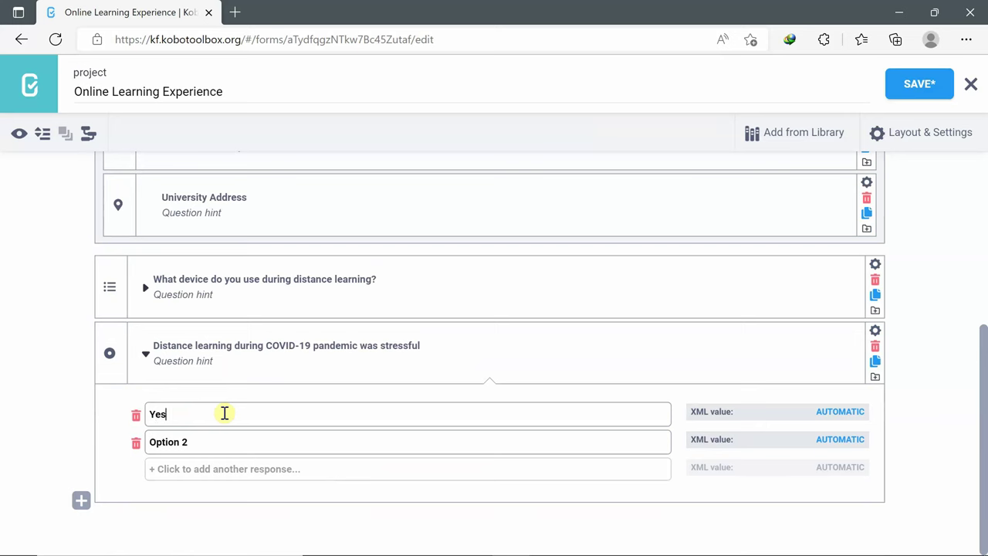
pyautogui.click(187, 450)
pyautogui.press('BackSpace')
pyautogui.press('BackSpace')
pyautogui.press('BackSpace')
pyautogui.press('BackSpace')
pyautogui.press('BackSpace')
pyautogui.press('BackSpace')
pyautogui.press('BackSpace')
pyautogui.press('BackSpace')
pyautogui.write('No')
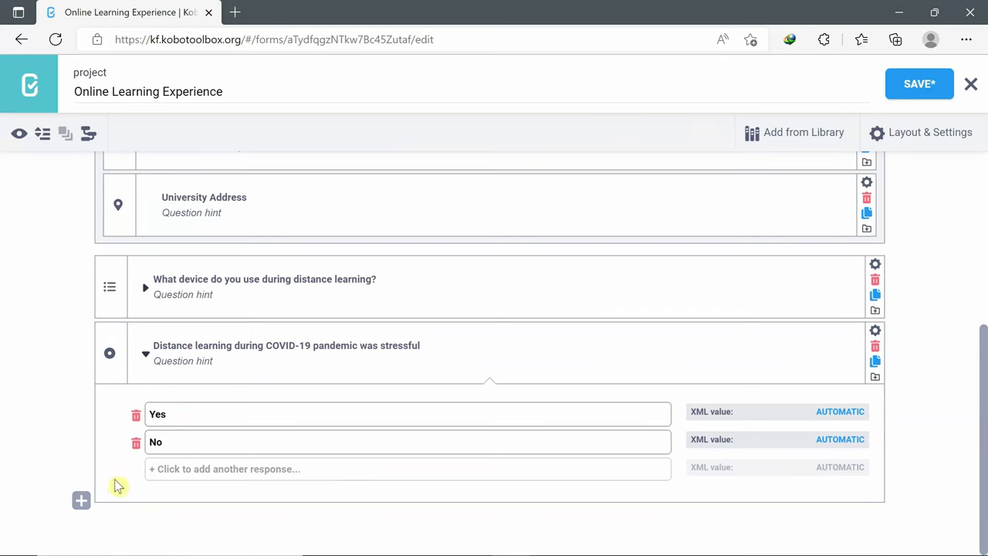
# - Add a Text question labelled "If yes, how" below the stressful distance learning question
pyautogui.click(82, 502)
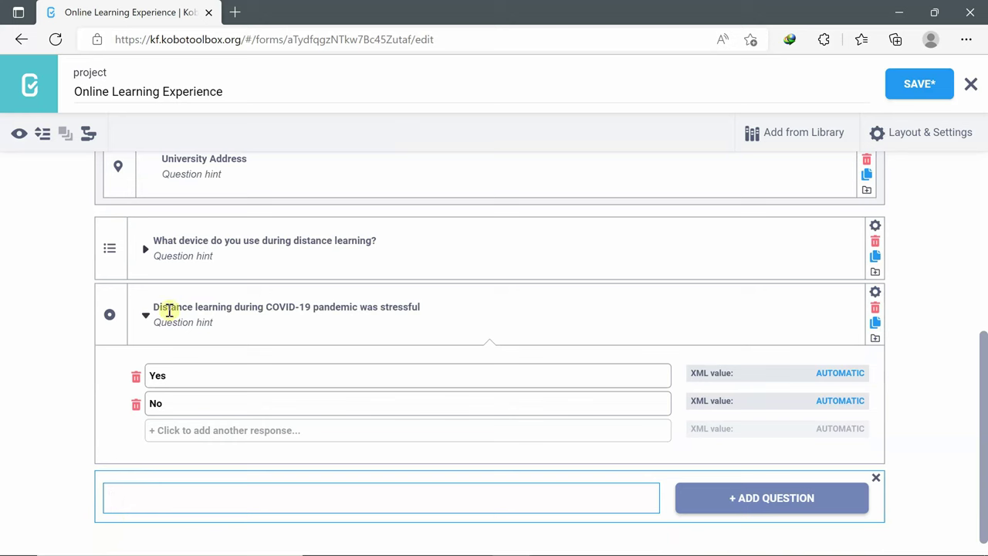
pyautogui.write('If ye')
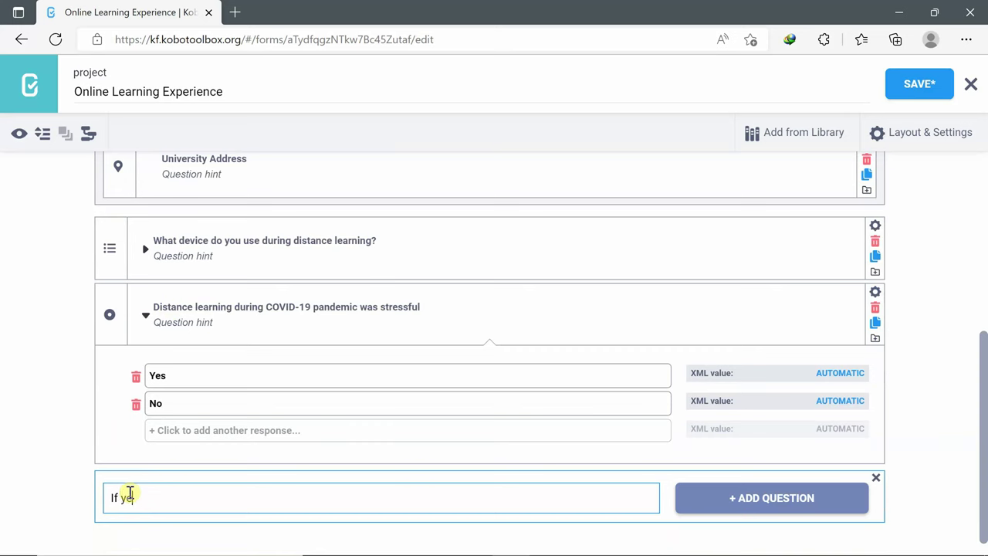
pyautogui.write('s, how')
pyautogui.click(724, 497)
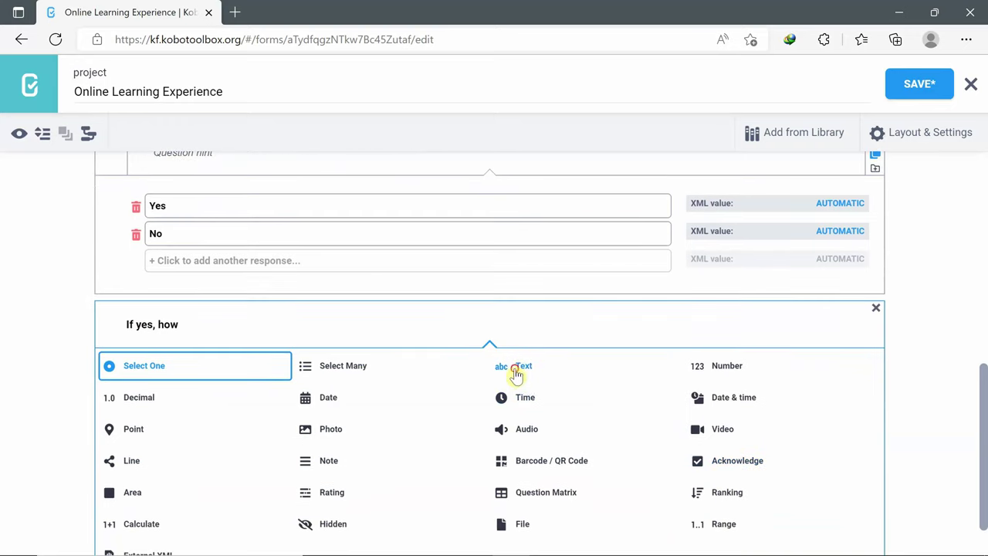
pyautogui.click(511, 376)
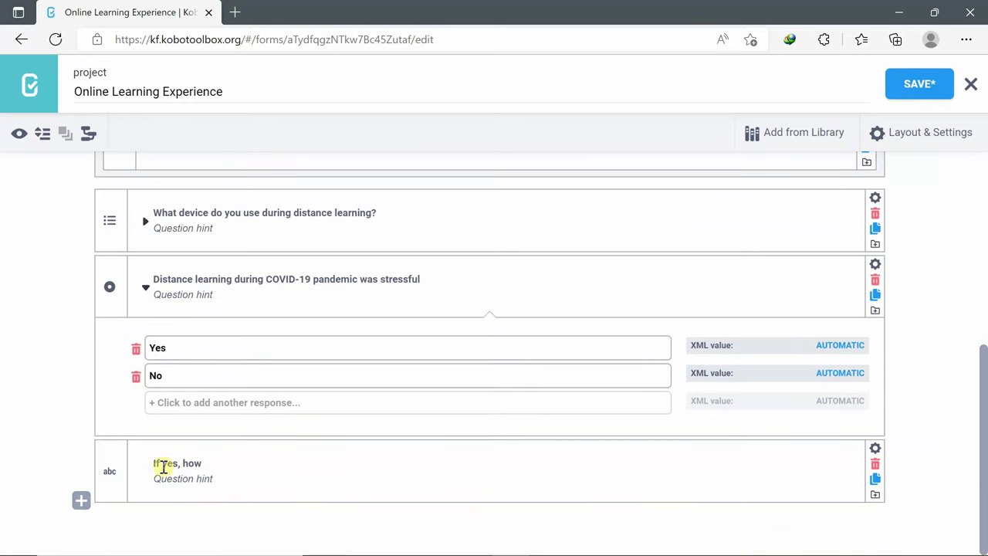
# - Add a Select One question labelled "Can you describe helpful experiences you have had during remote learning" at the end of the form
pyautogui.click(81, 501)
pyautogui.write('Ca')
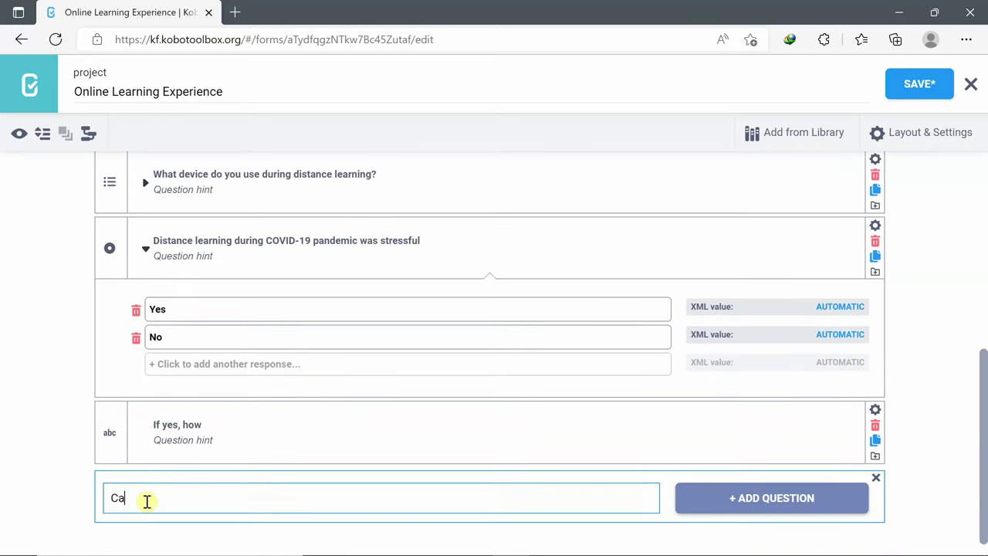
pyautogui.write('n you describe helpg')
pyautogui.press('BackSpace')
pyautogui.press('BackSpace')
pyautogui.press('BackSpace')
pyautogui.press('BackSpace')
pyautogui.press('BackSpace')
pyautogui.write('he')
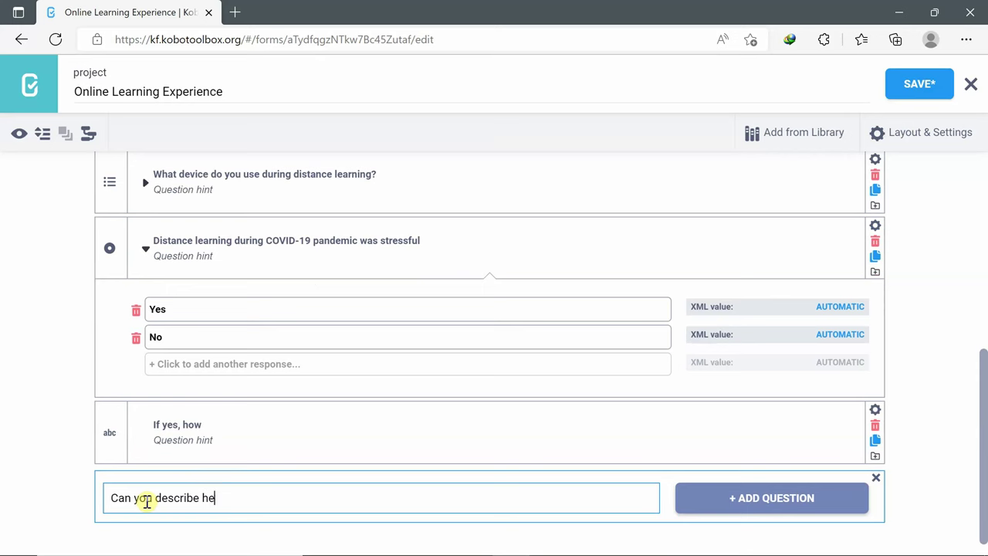
pyautogui.write('lpful experiences you ')
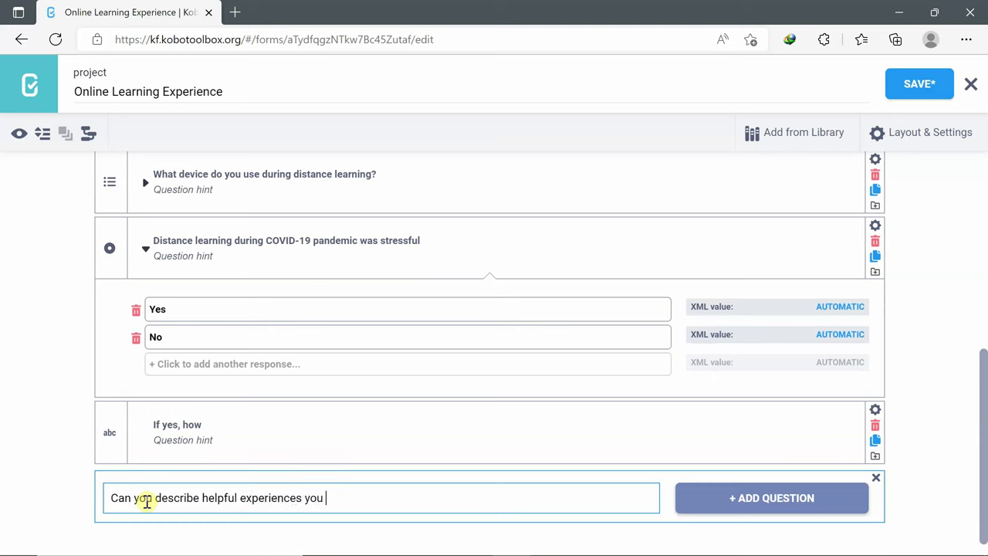
pyautogui.write('have had during r')
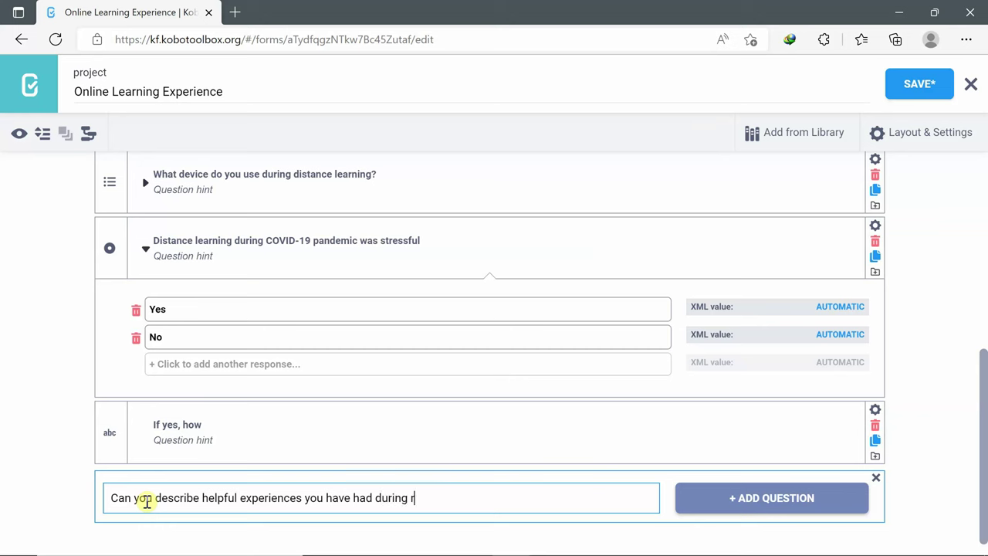
pyautogui.write('emote learning')
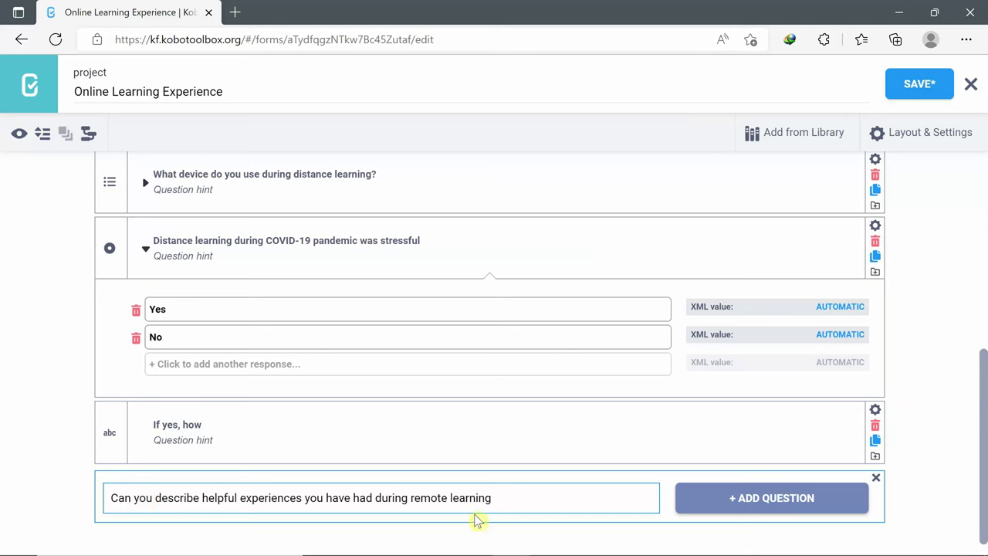
pyautogui.click(695, 505)
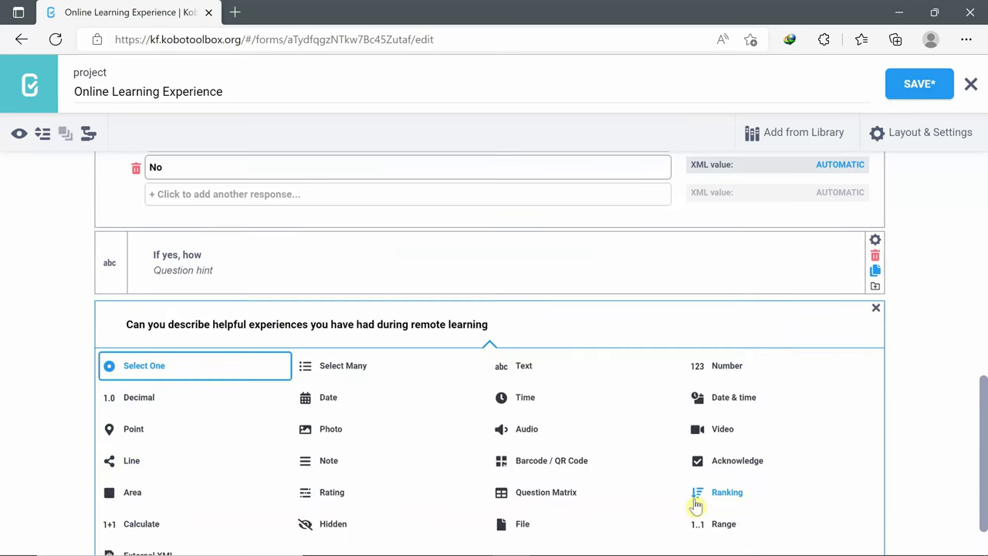
pyautogui.click(242, 377)
# - Name the two response options of the helpful experiences question "Yes" and "No"
pyautogui.write('Yes')
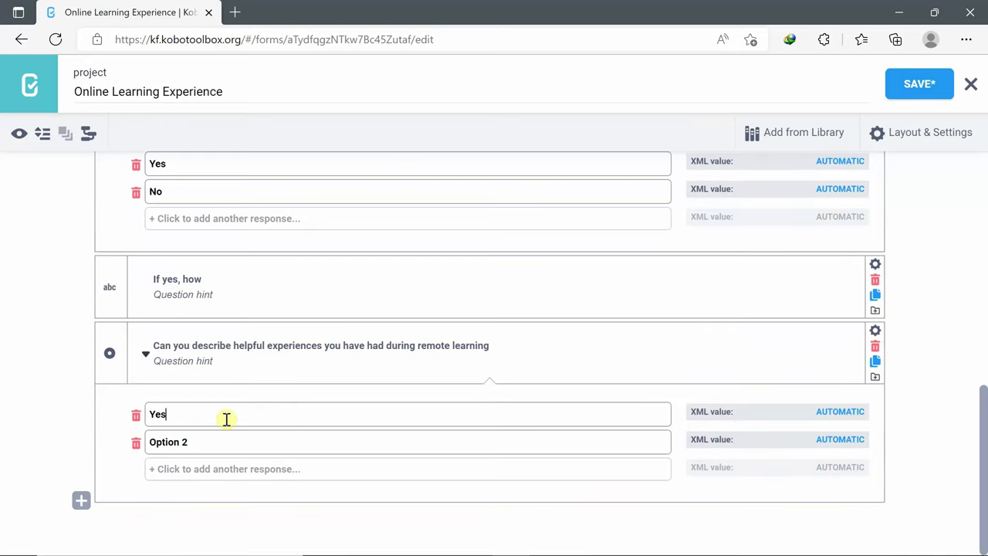
pyautogui.click(210, 446)
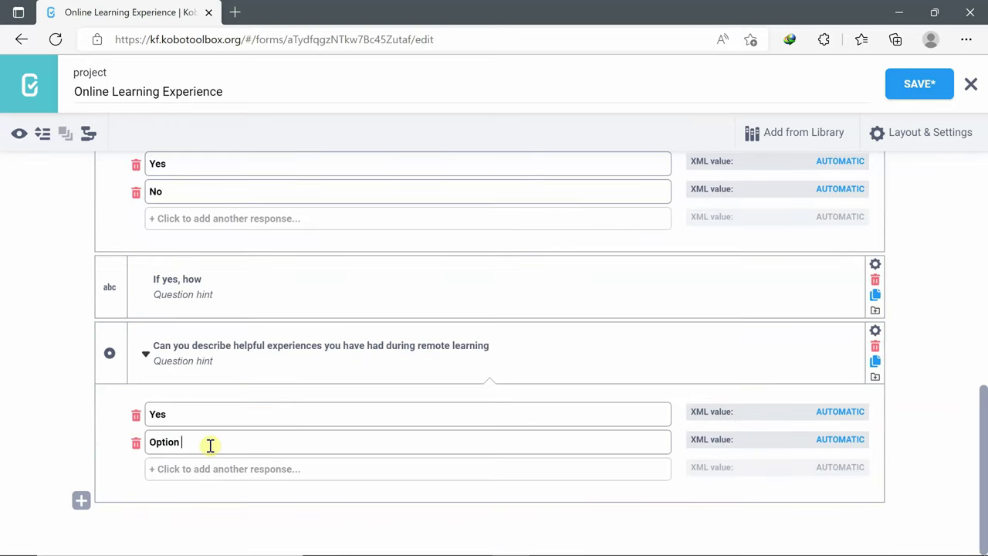
pyautogui.press('BackSpace')
pyautogui.press('BackSpace')
pyautogui.press('BackSpace')
pyautogui.press('BackSpace')
pyautogui.press('BackSpace')
pyautogui.press('BackSpace')
pyautogui.write('No')
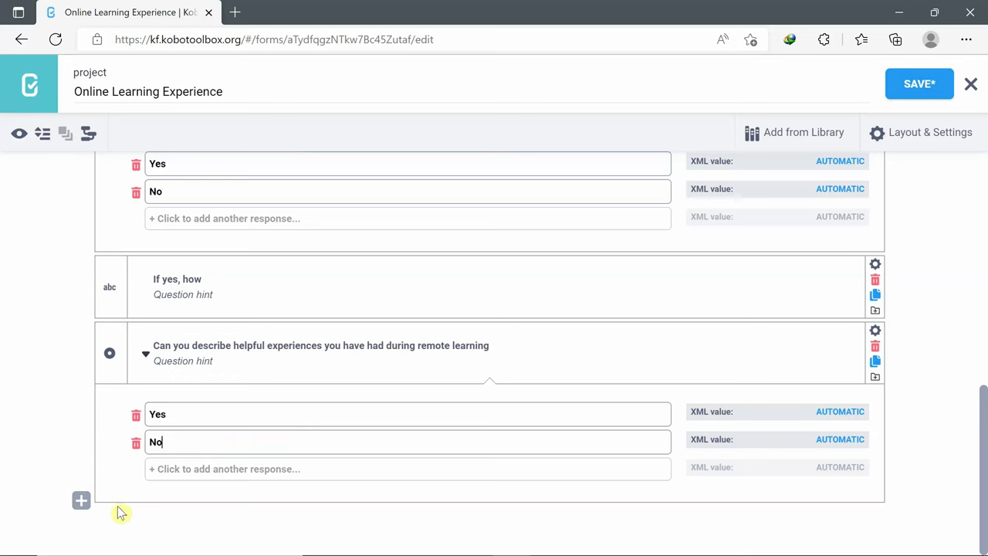
# - Add a Note labelled "If yes, tell us in what course and what was the activity" below the helpful experiences question
pyautogui.click(81, 502)
pyautogui.write('If yes, tell us in what ')
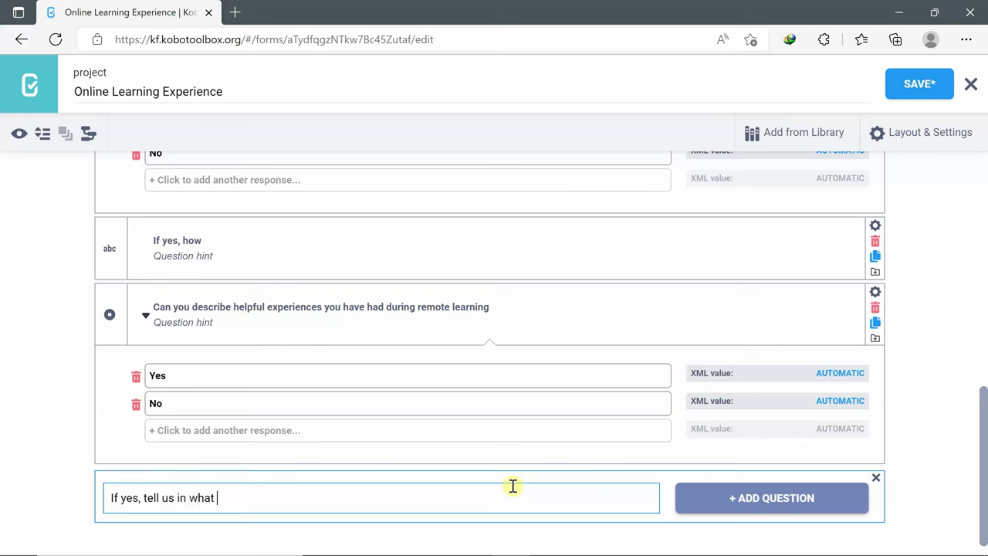
pyautogui.write('course and what was the activity')
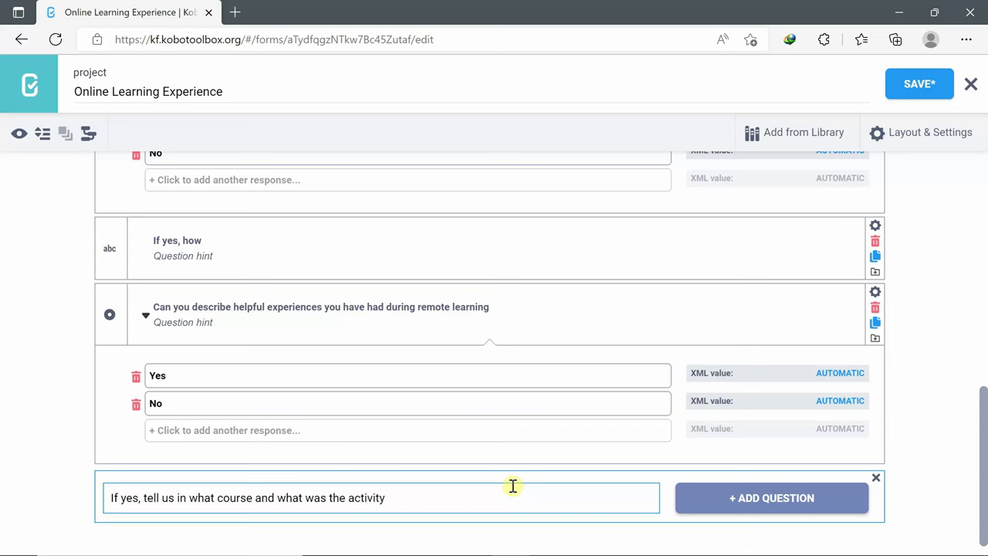
pyautogui.click(761, 517)
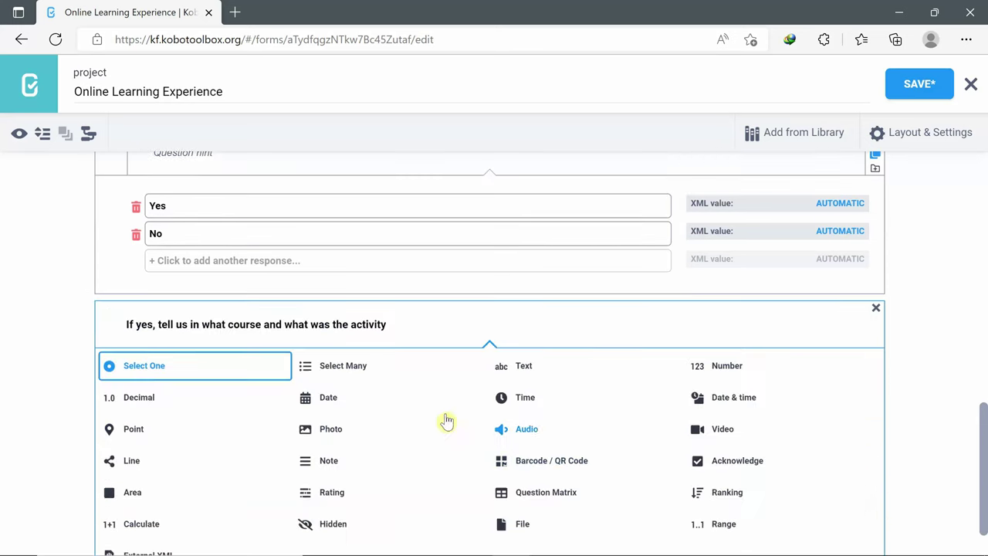
pyautogui.click(337, 460)
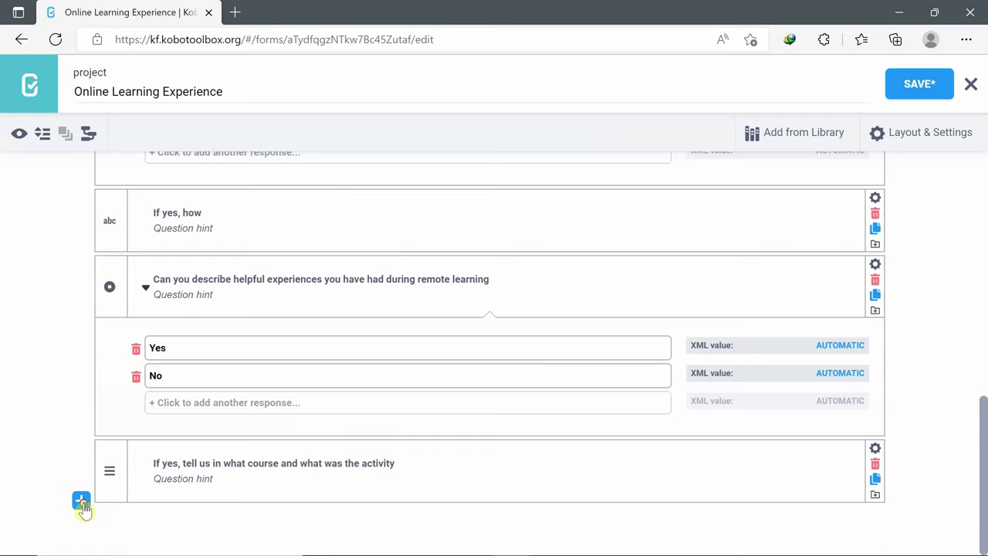
# - Add a Text question labelled "Course Name" below the note about the course and activity
pyautogui.click(81, 501)
pyautogui.write('Co')
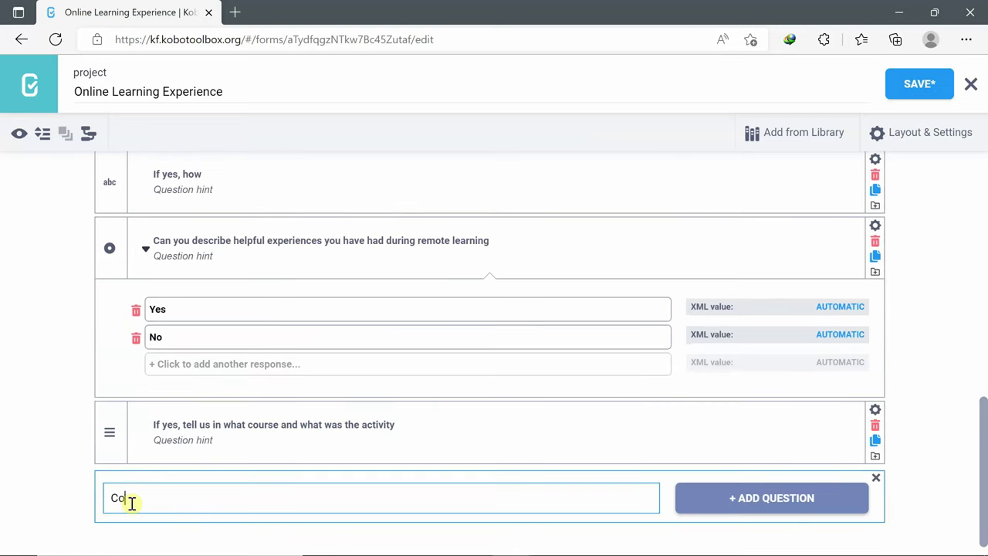
pyautogui.write('urse Name')
pyautogui.click(715, 508)
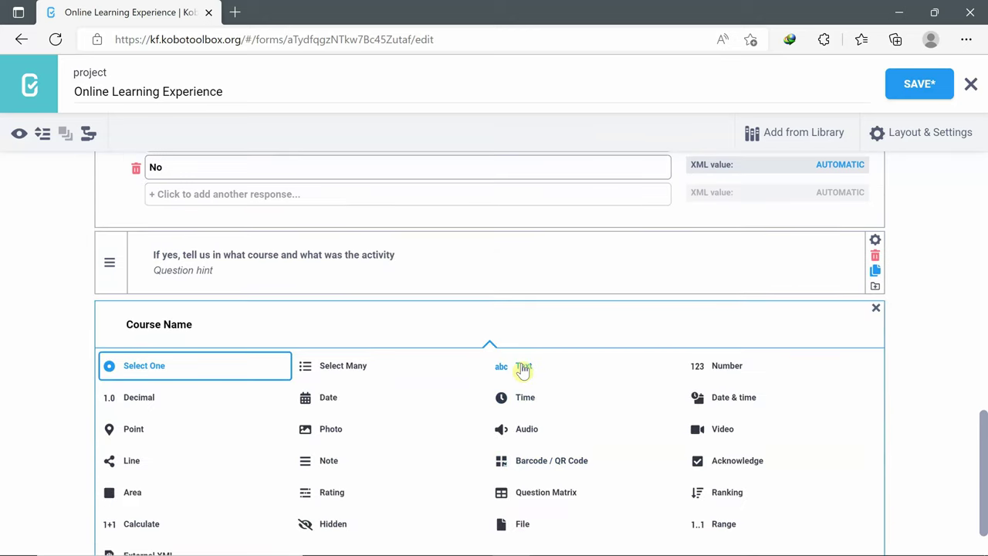
pyautogui.click(524, 367)
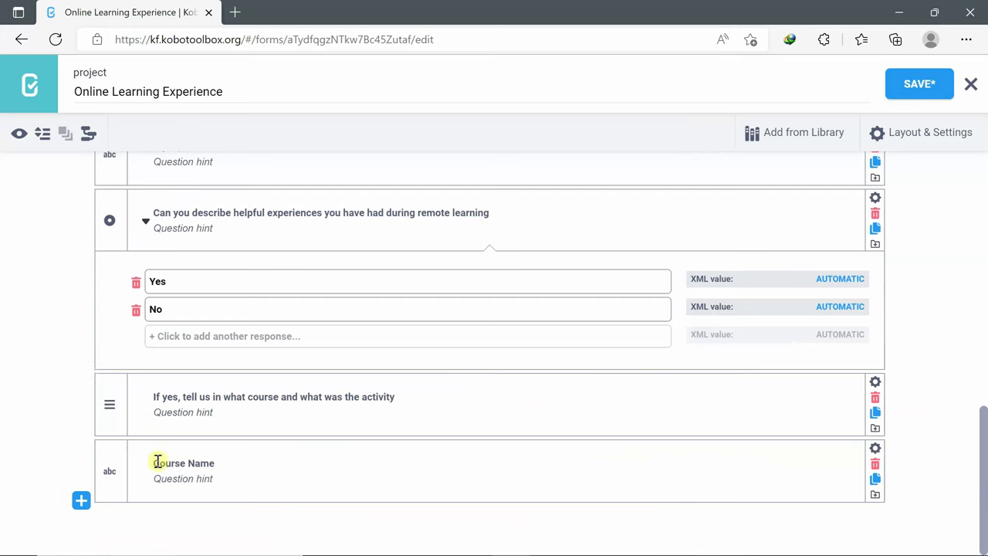
# - Add a Text question labelled "Activity" below the Course Name question
pyautogui.click(81, 501)
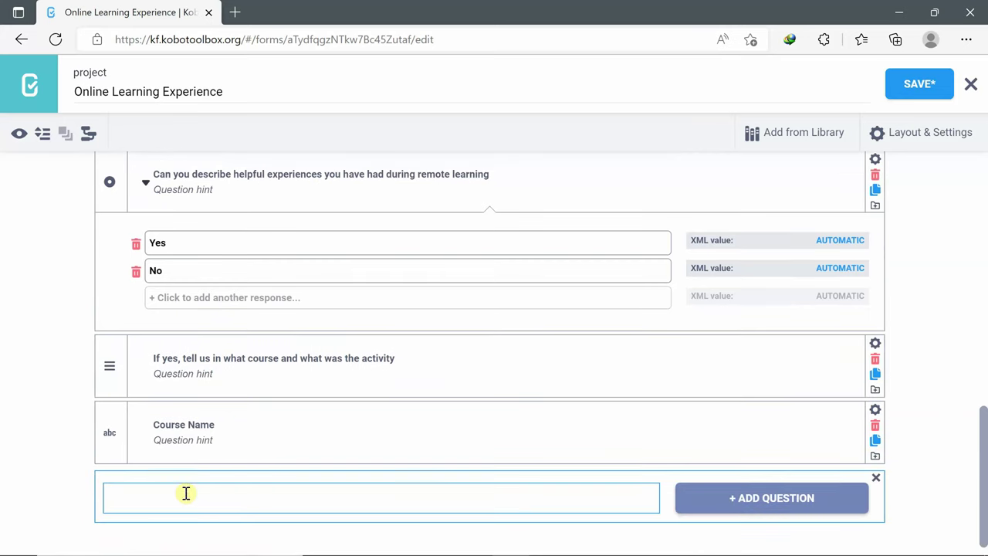
pyautogui.write('Activity')
pyautogui.click(703, 497)
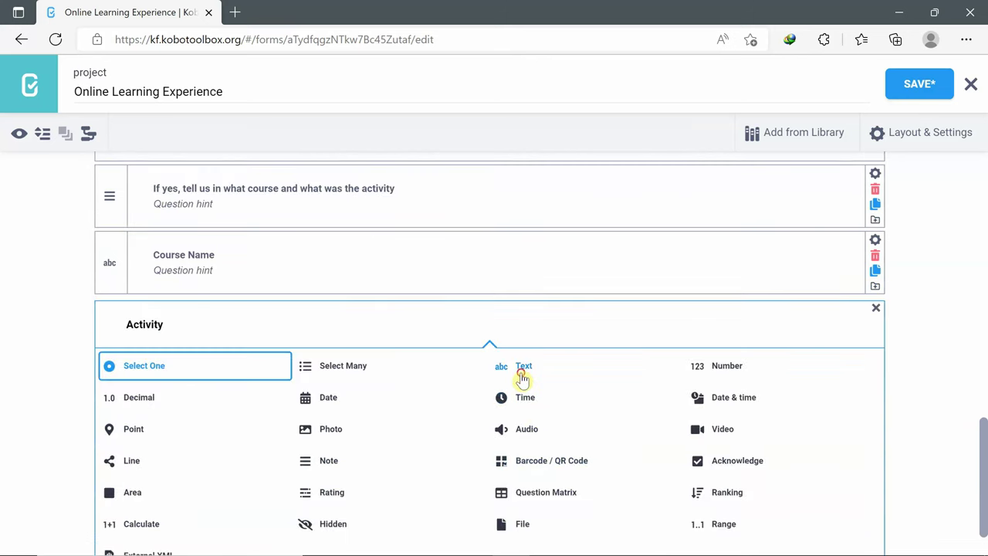
pyautogui.click(522, 380)
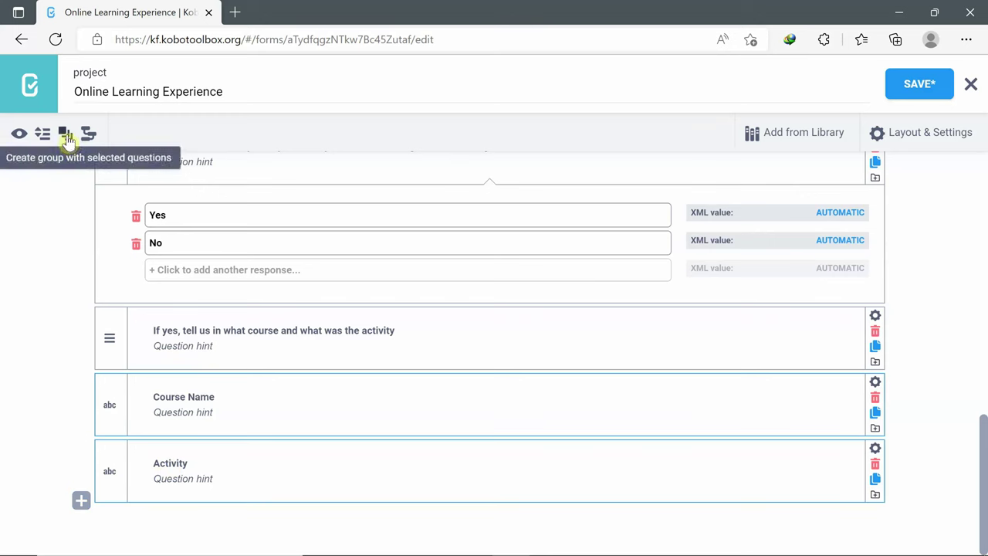
# - Group the Course Name and Activity questions and title the group "Course Name and Activity"
pyautogui.click(67, 137)
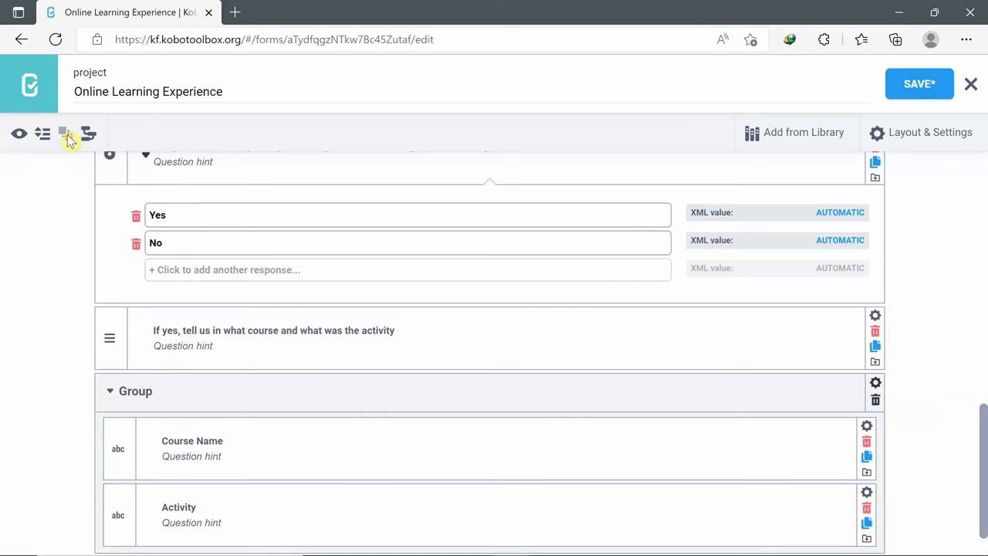
pyautogui.click(158, 392)
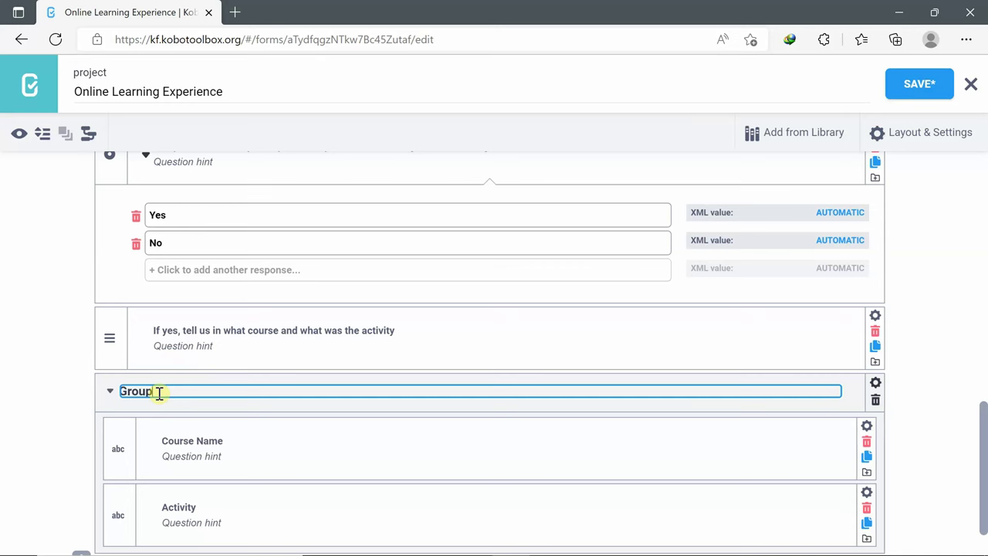
pyautogui.press('BackSpace')
pyautogui.press('BackSpace')
pyautogui.press('BackSpace')
pyautogui.press('BackSpace')
pyautogui.write('Course Name and Activi')
pyautogui.write('y')
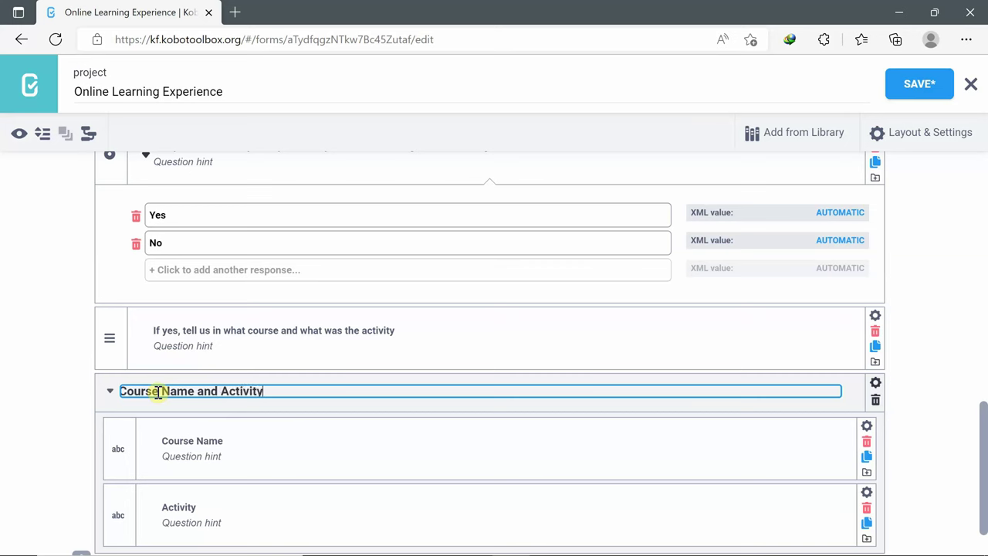
pyautogui.click(101, 406)
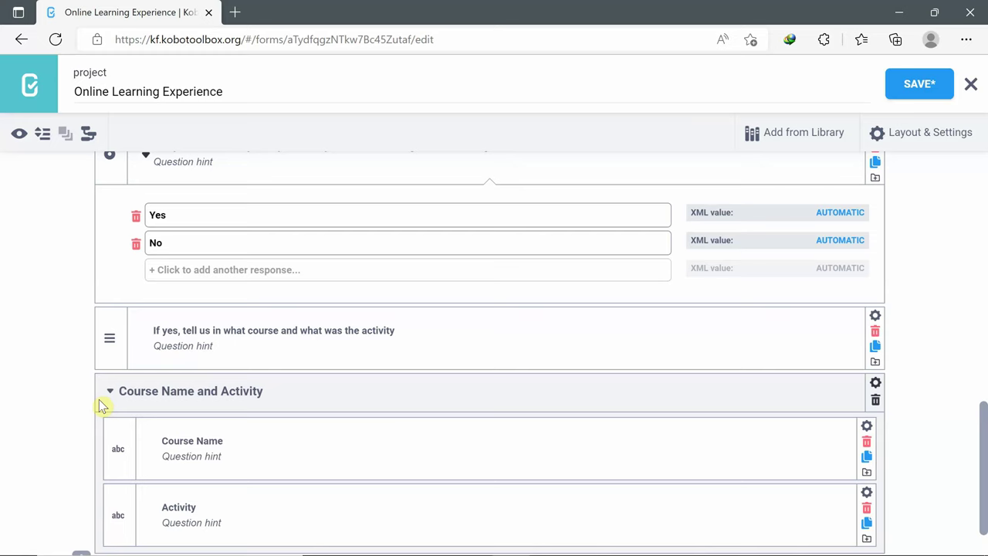
# - Collapse the Course Name and Activity group and the option list of the helpful experiences question
pyautogui.click(110, 392)
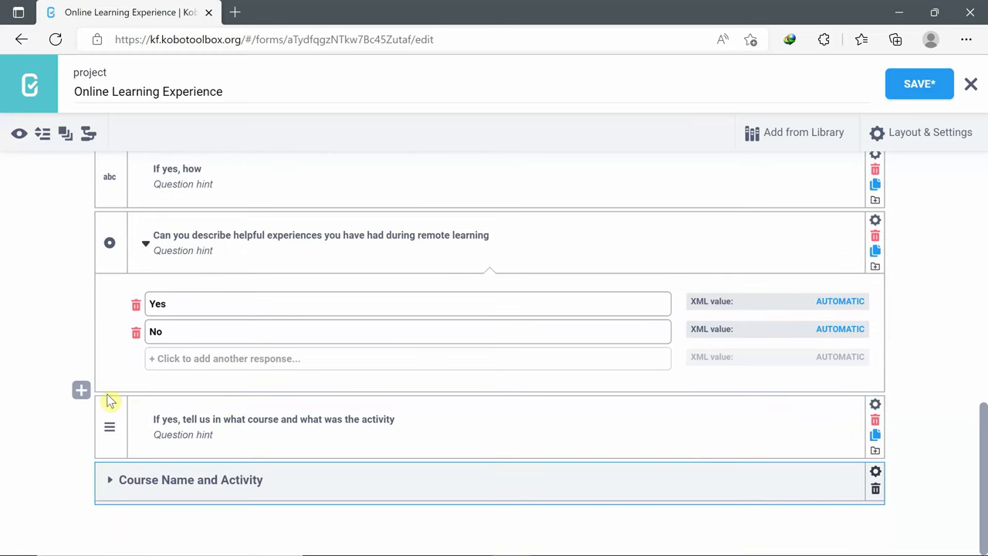
pyautogui.click(145, 243)
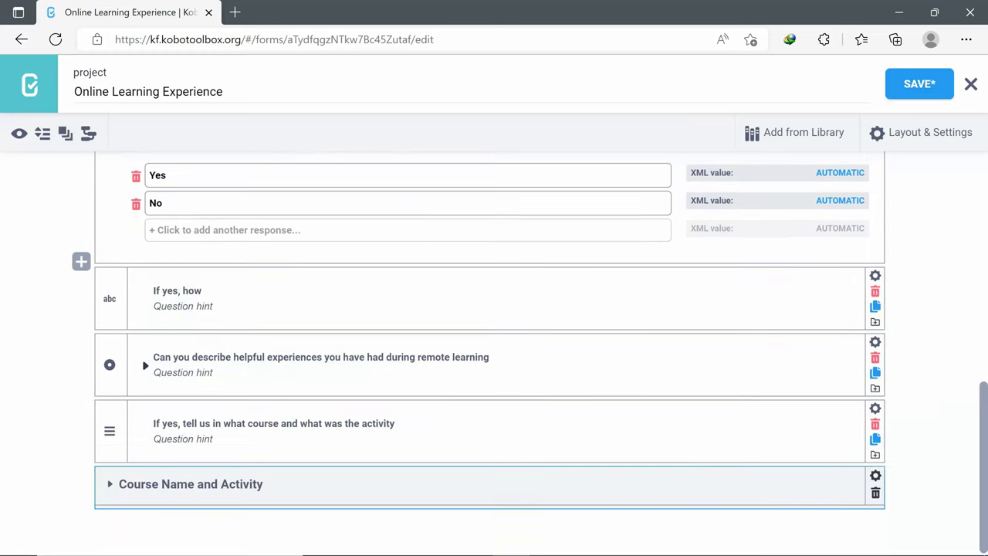
# - Collapse the stressful distance learning question's options and group everything from the device question through the Course Name and Activity group
pyautogui.click(186, 234)
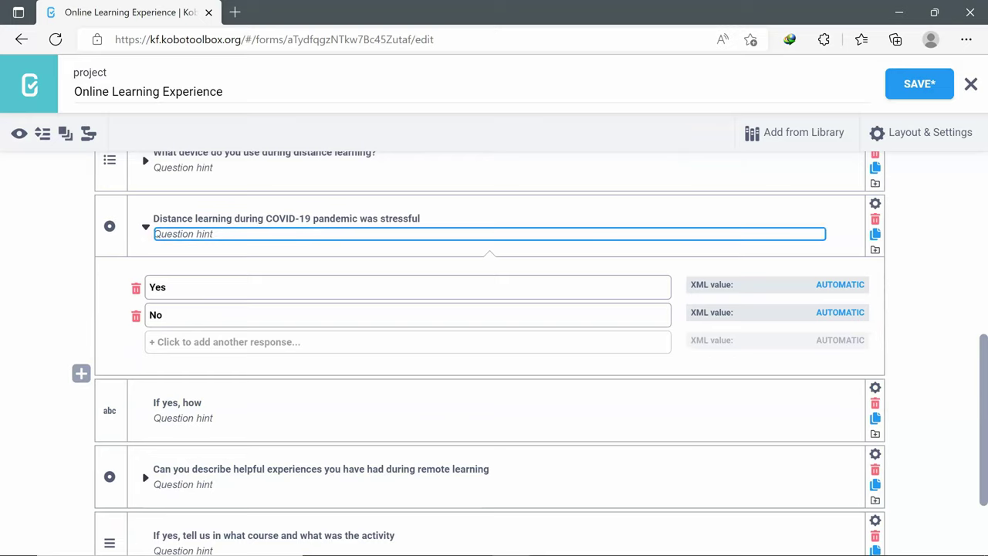
pyautogui.click(145, 226)
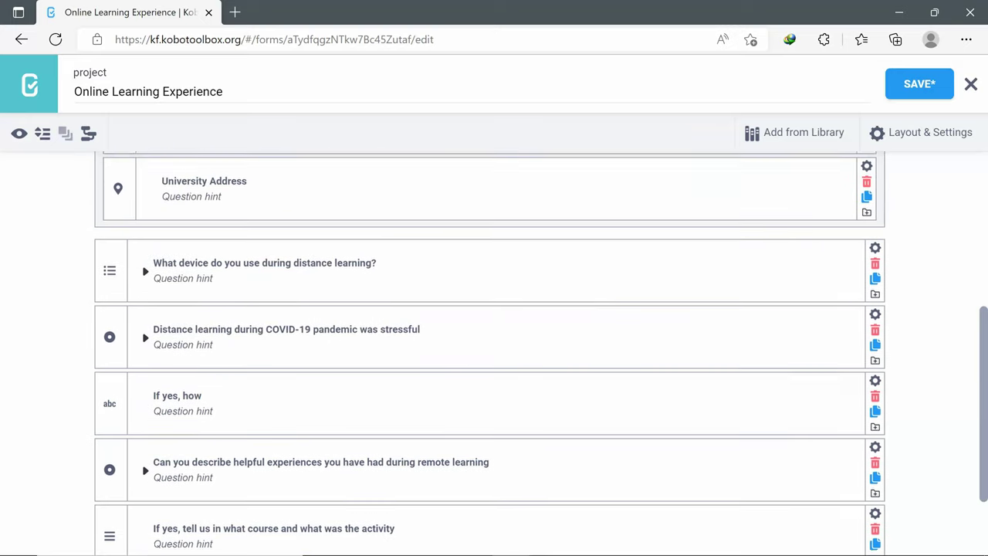
pyautogui.scroll(-1, 113, 220)
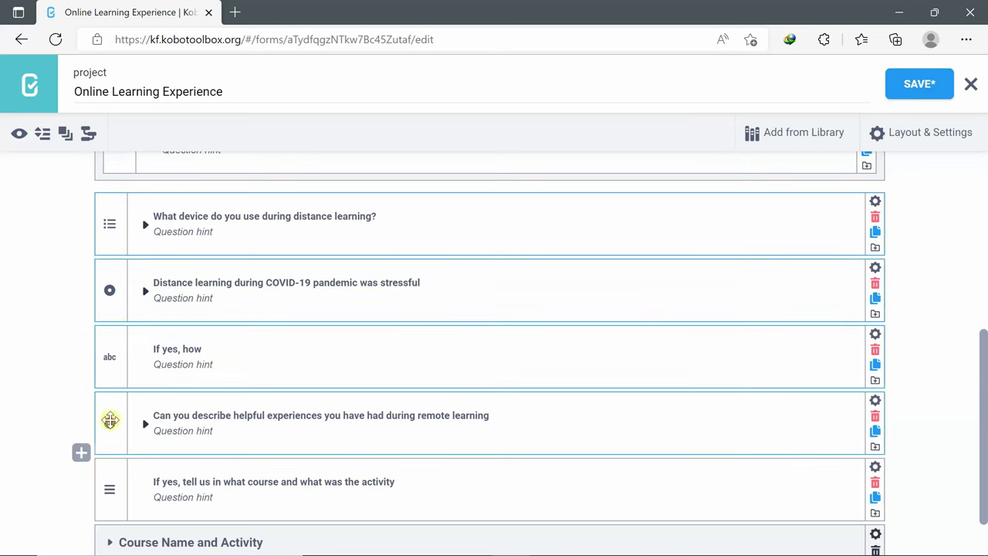
pyautogui.click(104, 532)
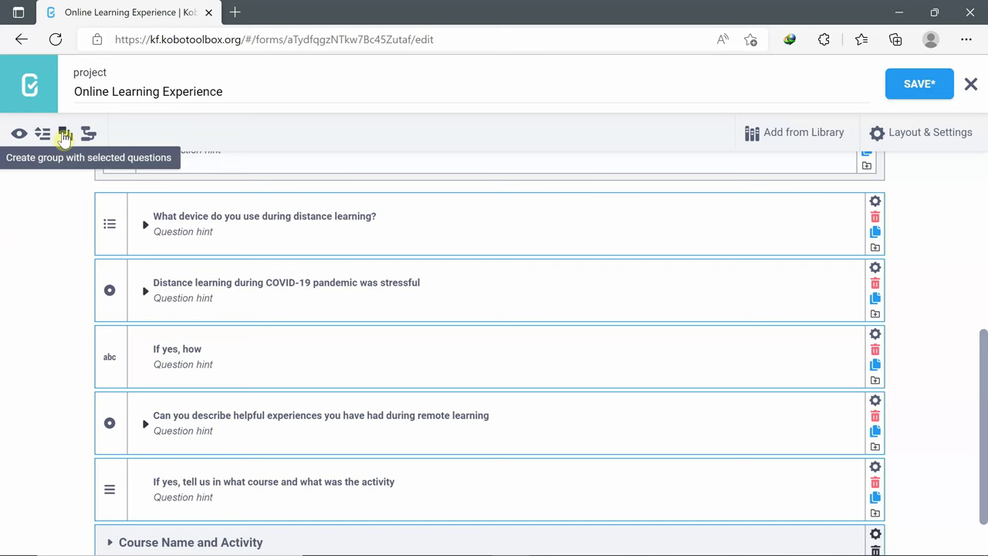
pyautogui.click(64, 135)
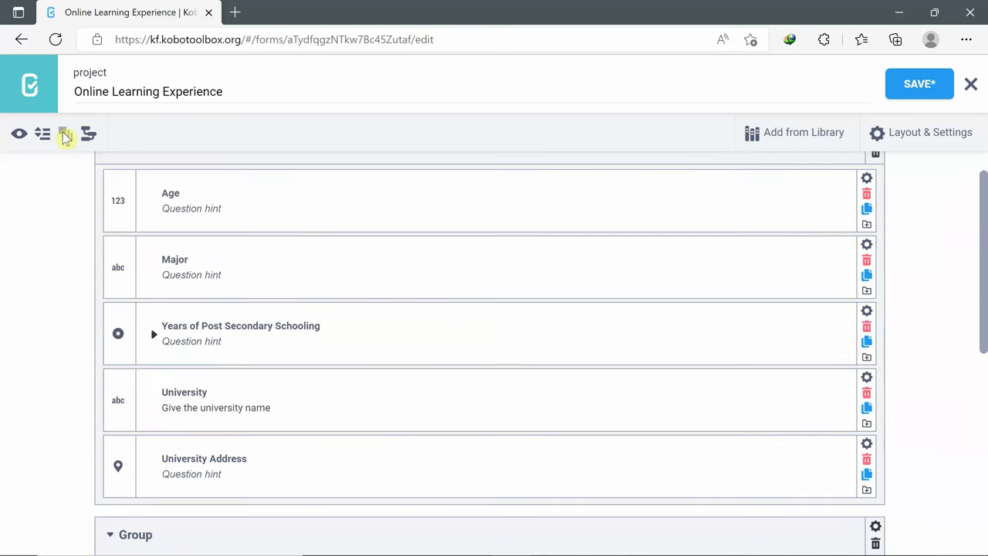
# - Title the new group of learning questions "Section 2: Learning Experience"
pyautogui.scroll(-4, 490, 347)
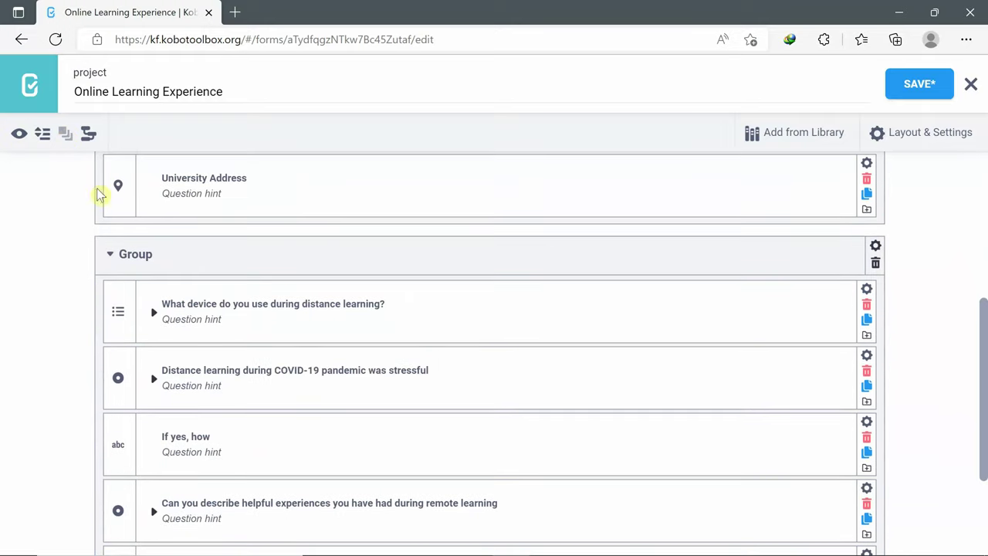
pyautogui.click(151, 254)
pyautogui.press('BackSpace')
pyautogui.write('Sec')
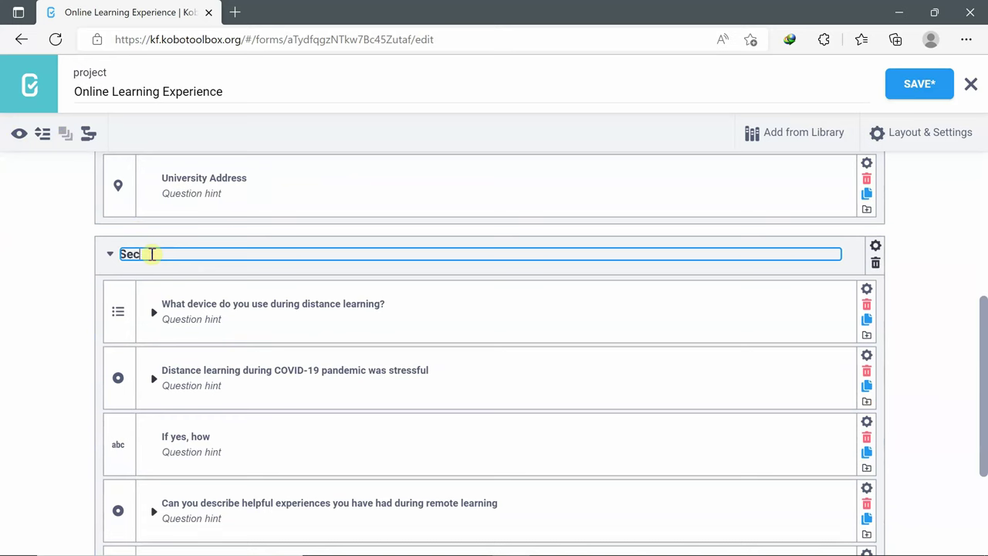
pyautogui.write('tion 2: Learning Experience')
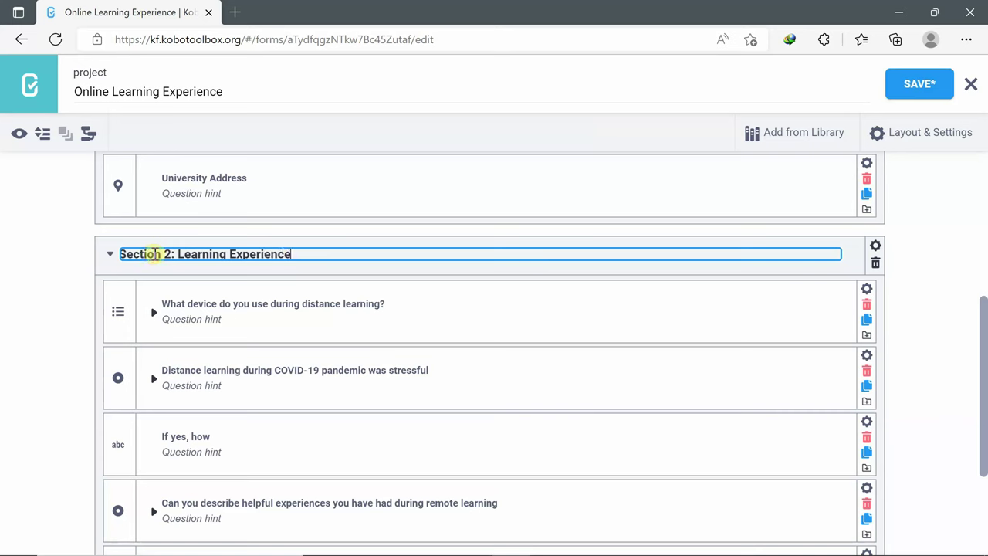
pyautogui.click(66, 283)
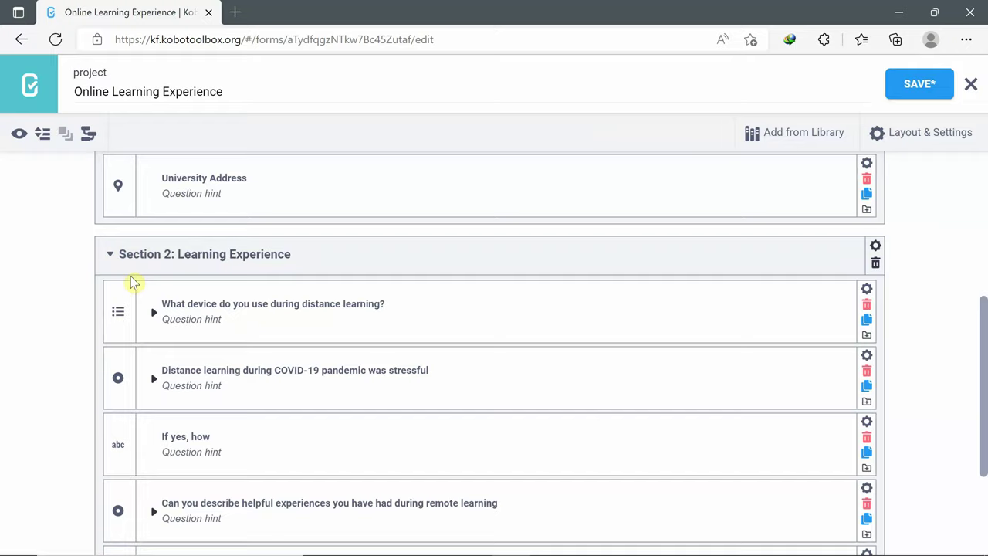
# - Make a response to the Age question mandatory
pyautogui.scroll(-3, 130, 282)
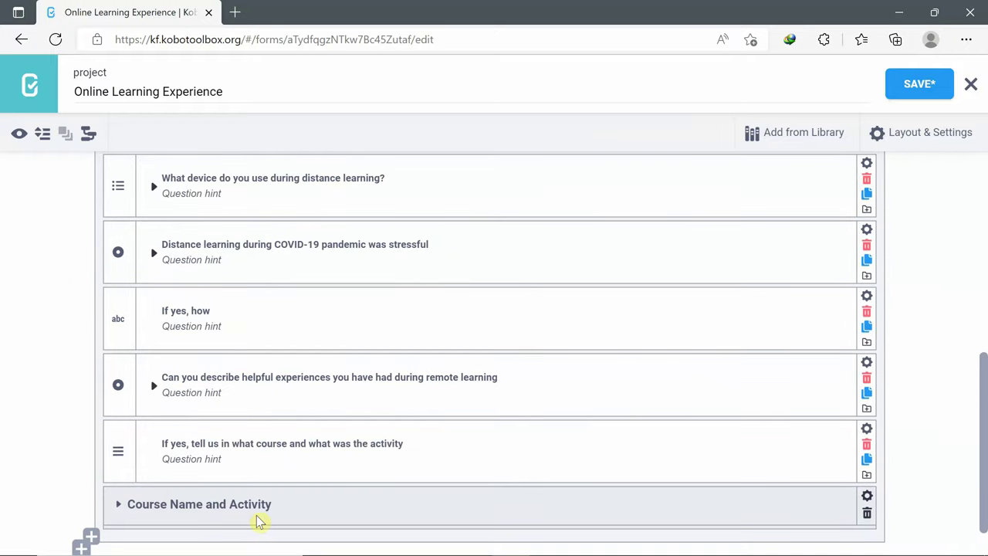
pyautogui.scroll(10, 259, 522)
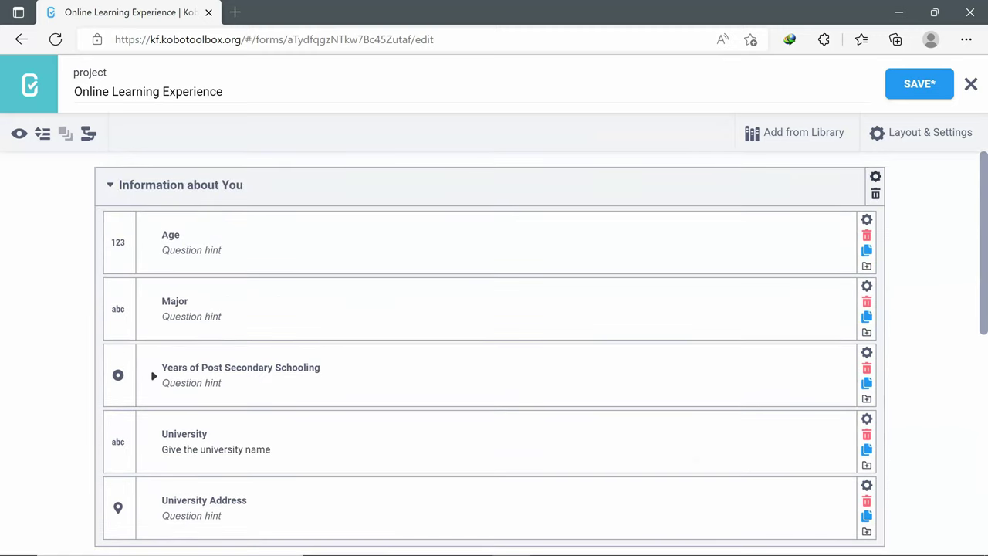
pyautogui.click(869, 222)
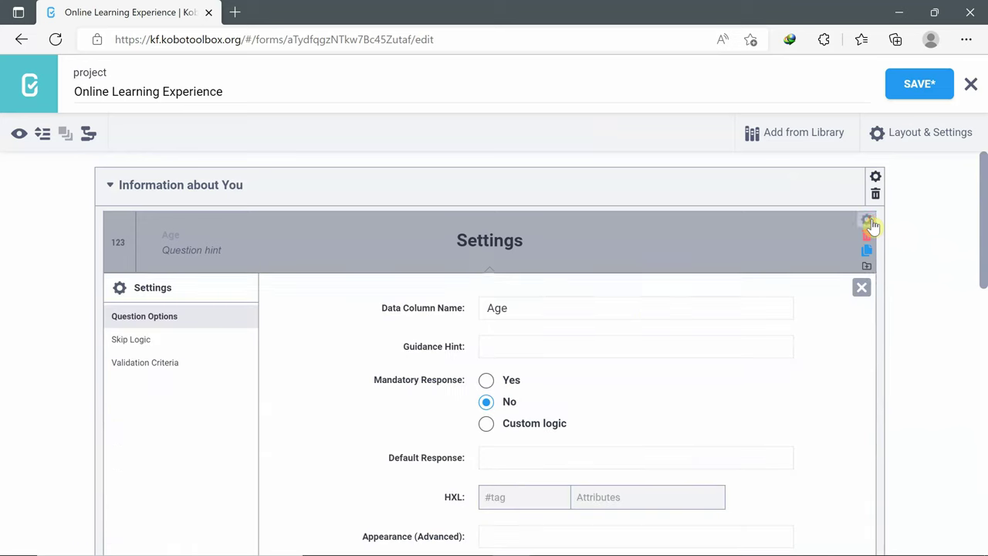
pyautogui.click(486, 381)
pyautogui.click(862, 287)
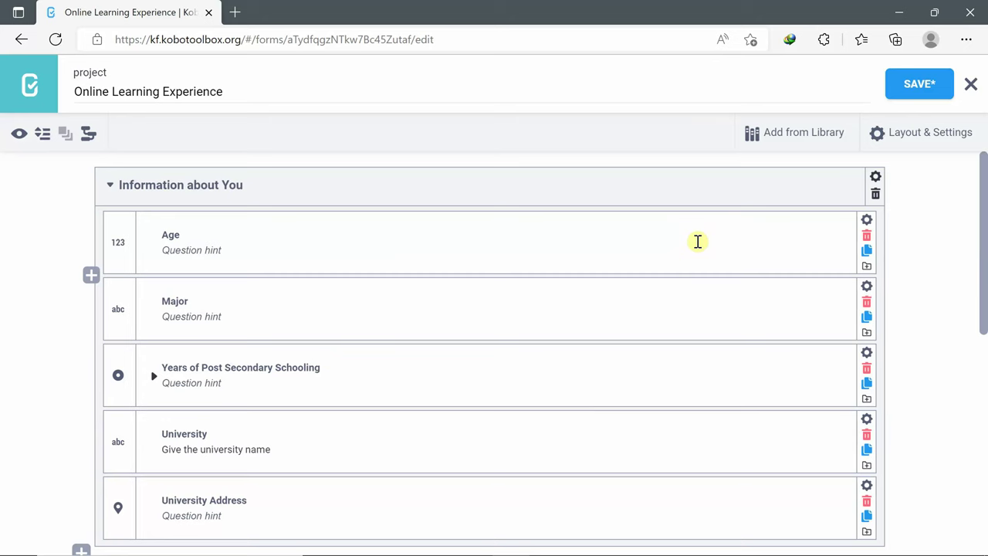
# - Add a validation condition to the Age question requiring the response to be greater than 12
pyautogui.click(867, 222)
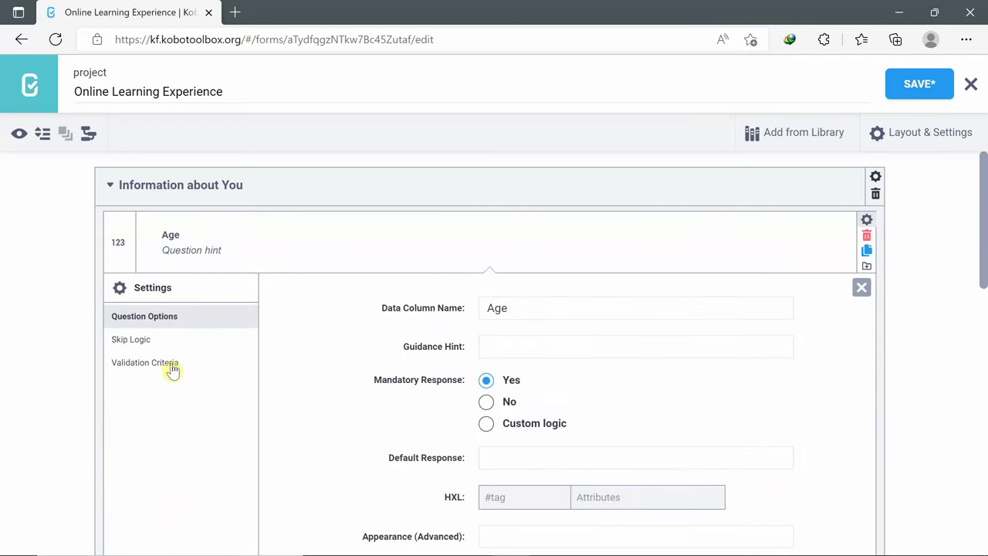
pyautogui.click(172, 370)
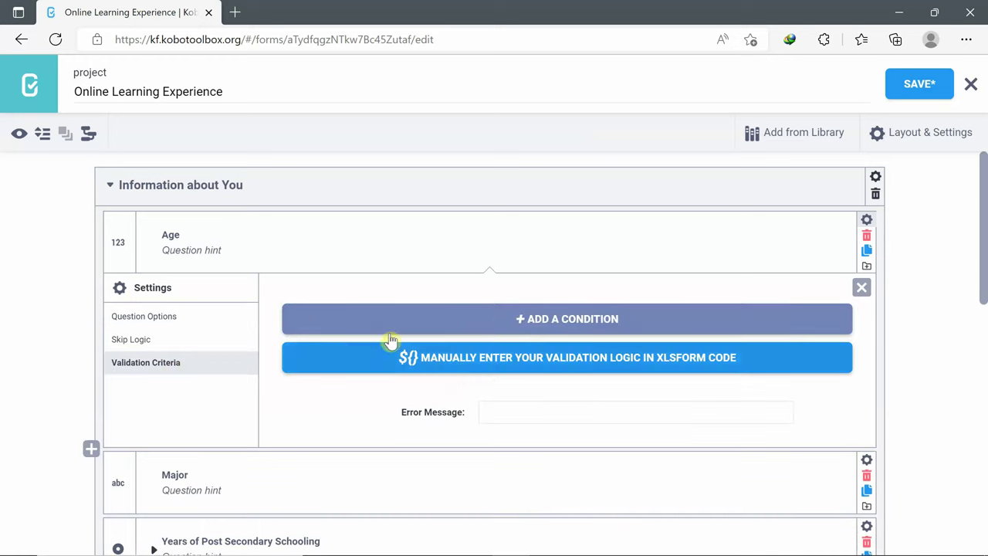
pyautogui.click(501, 316)
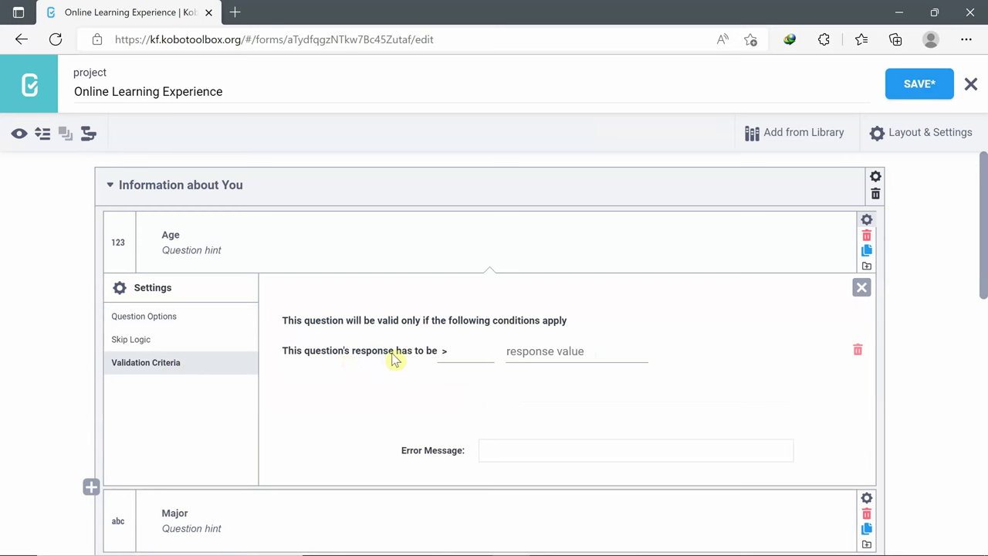
pyautogui.click(515, 353)
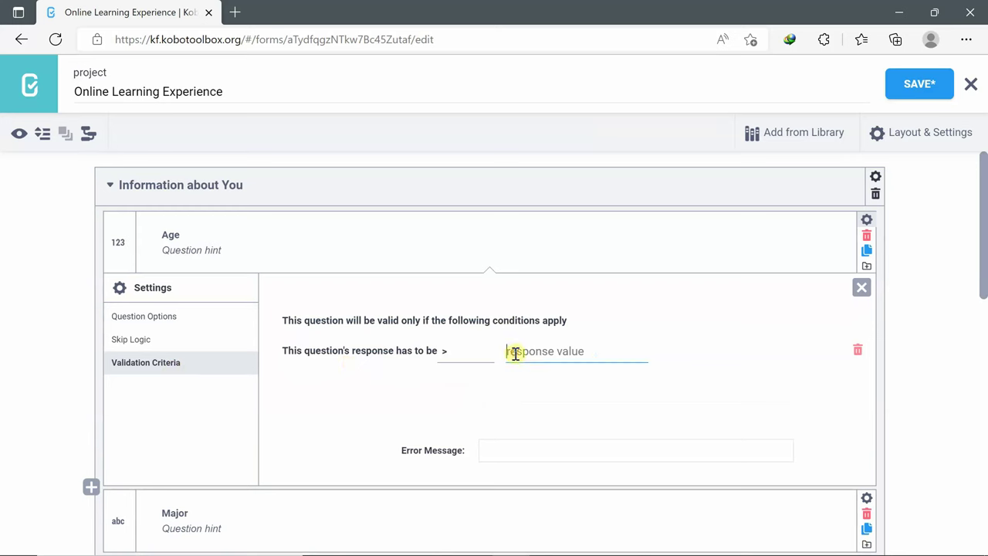
pyautogui.write('18')
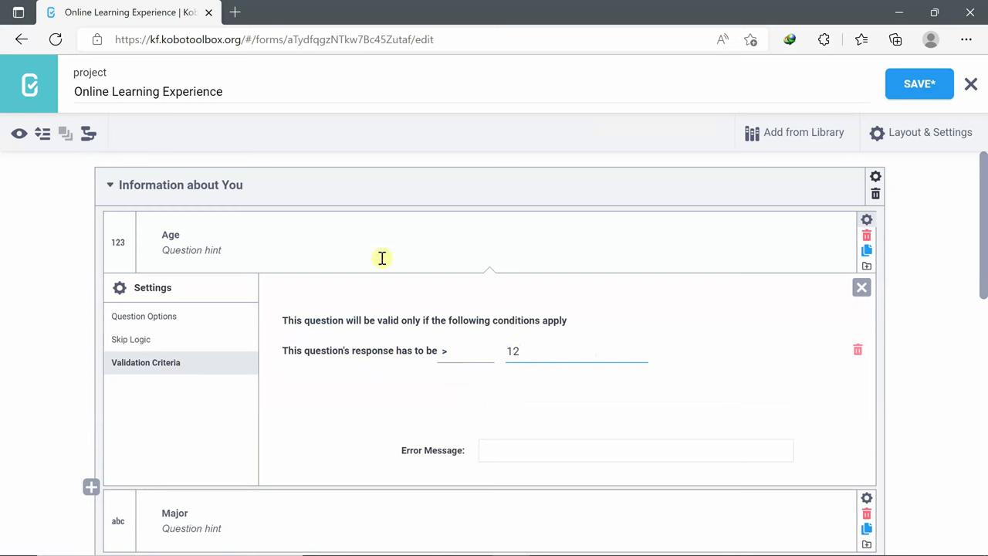
pyautogui.click(397, 394)
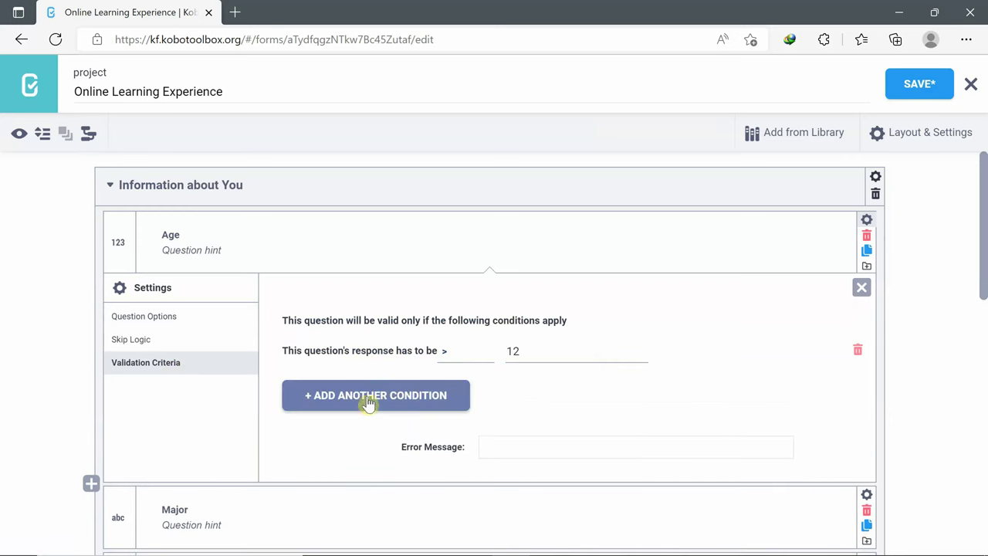
# - Add a second validation condition to the Age question requiring the response to be less than 50
pyautogui.click(365, 397)
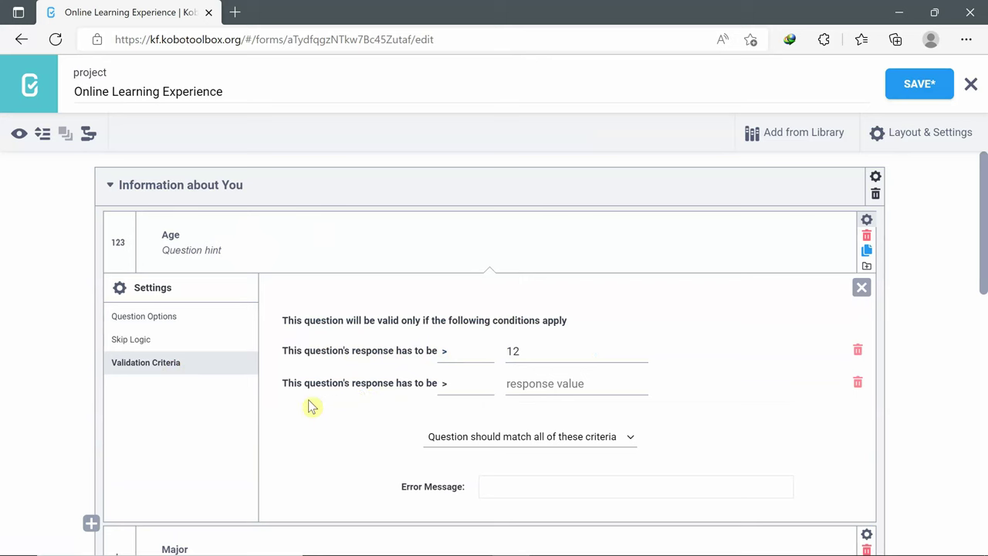
pyautogui.click(455, 387)
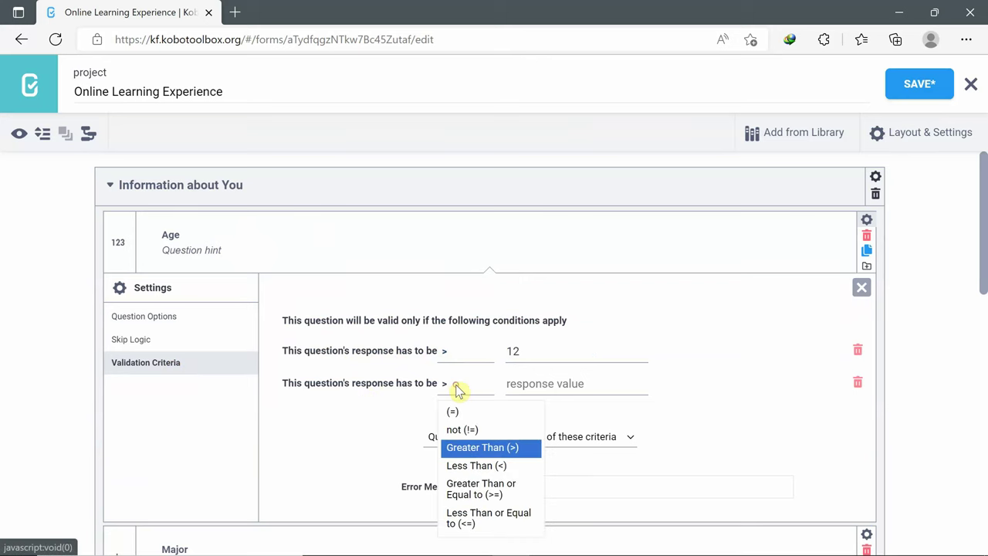
pyautogui.click(461, 465)
pyautogui.click(531, 386)
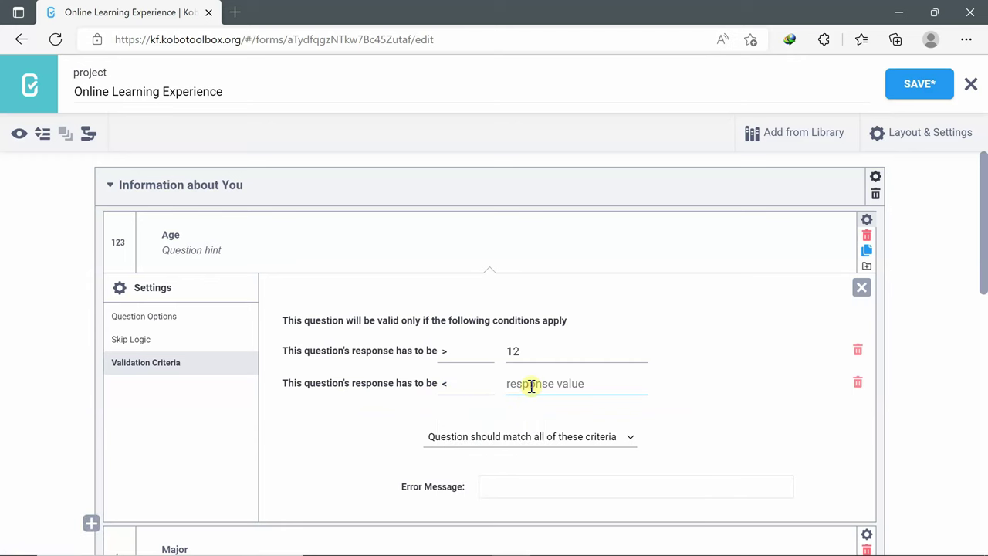
pyautogui.write('50')
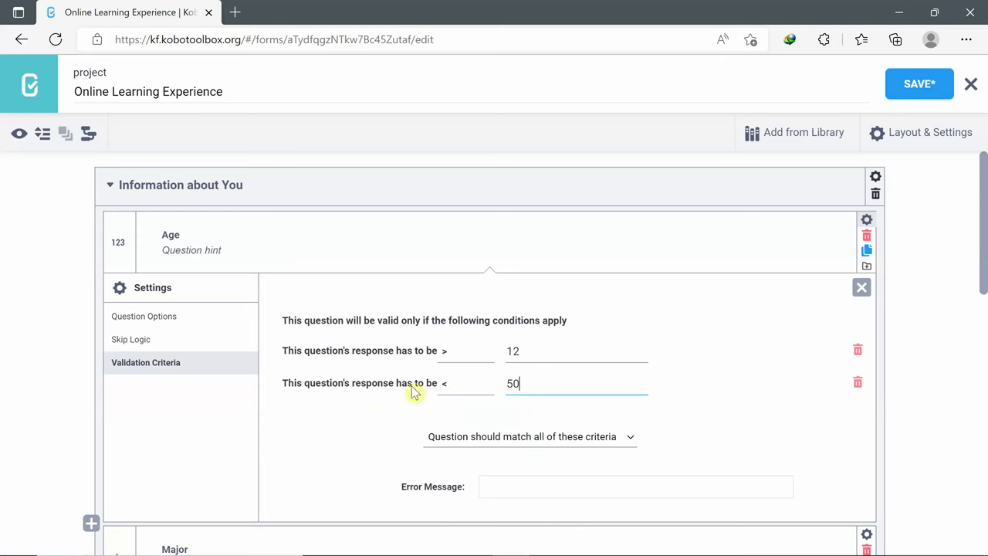
# - Set the Age question's validation error message to "Out of Range" and close its settings
pyautogui.click(503, 487)
pyautogui.write('O')
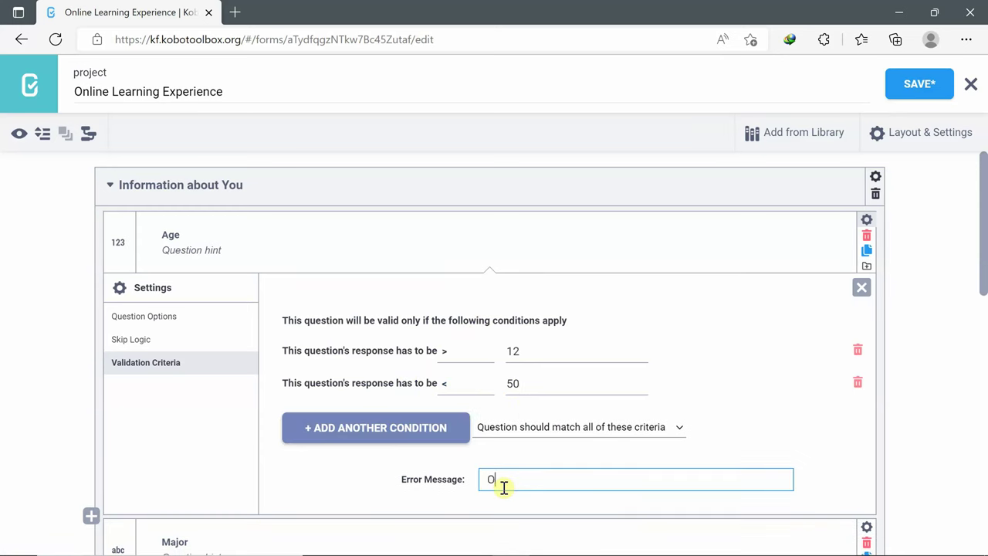
pyautogui.write('ut of Range')
pyautogui.click(861, 287)
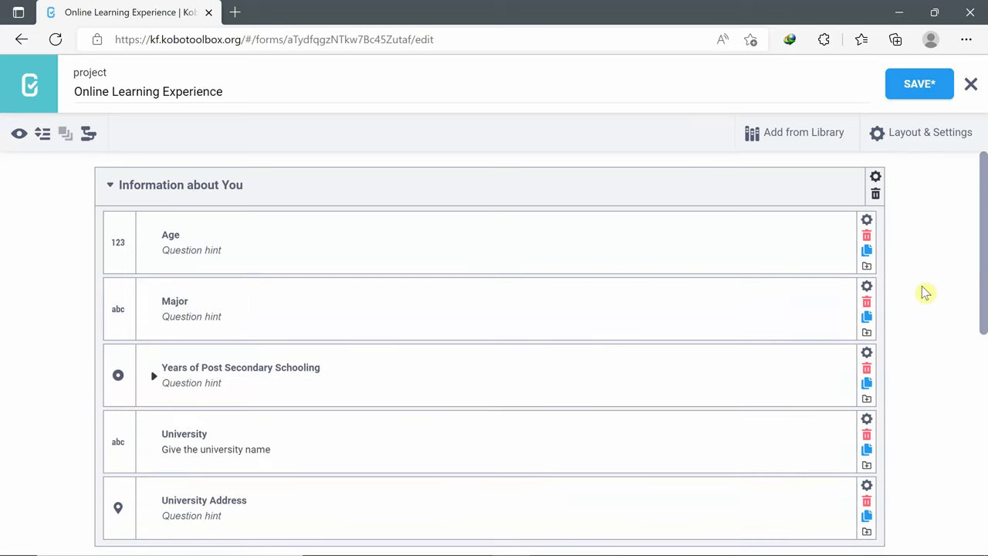
# - Set the advanced appearance of the "If yes, how" question in Section 2 to multiline
pyautogui.scroll(-3, 926, 292)
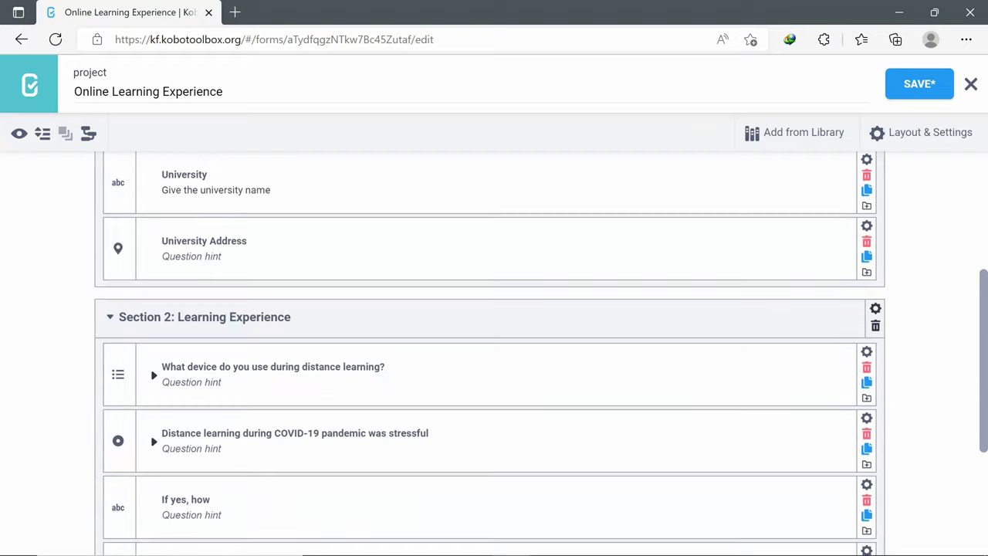
pyautogui.scroll(-1, 495, 352)
pyautogui.scroll(2, 494, 352)
pyautogui.scroll(-2, 495, 353)
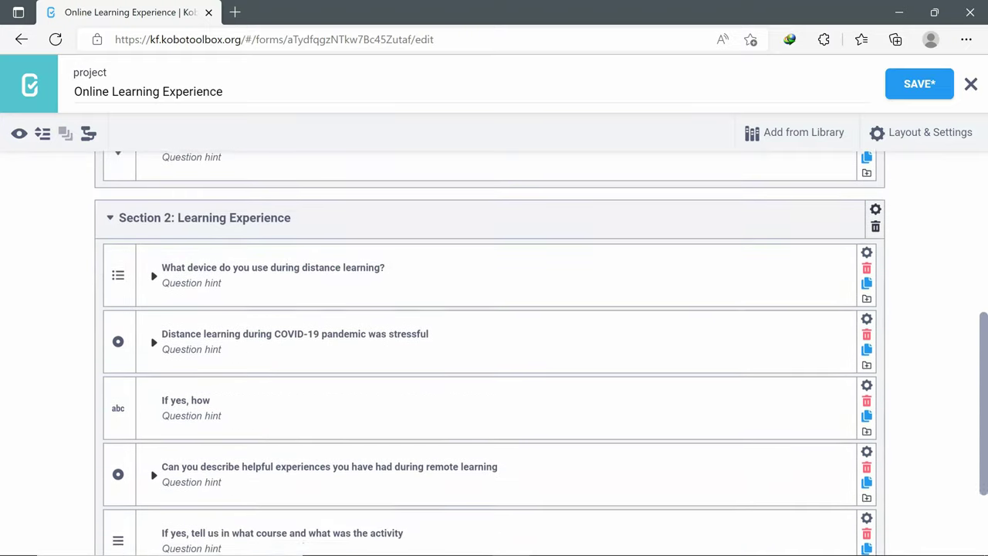
pyautogui.scroll(-1, 494, 353)
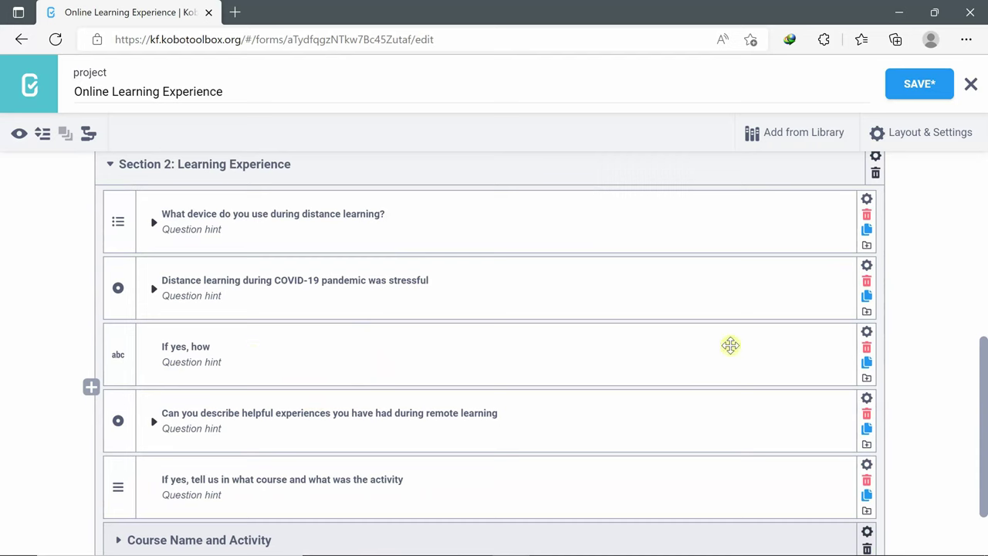
pyautogui.click(868, 334)
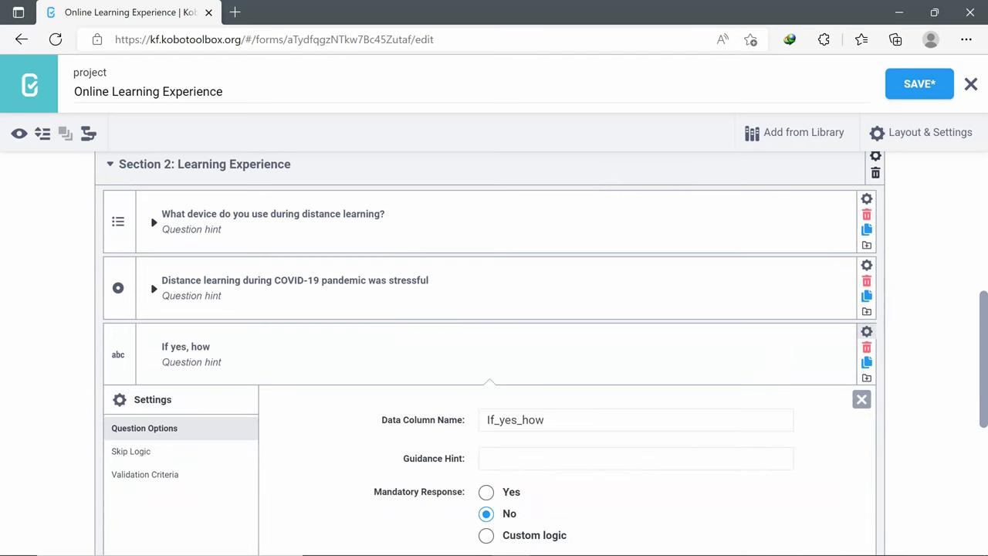
pyautogui.scroll(-2, 494, 348)
pyautogui.scroll(-1, 590, 483)
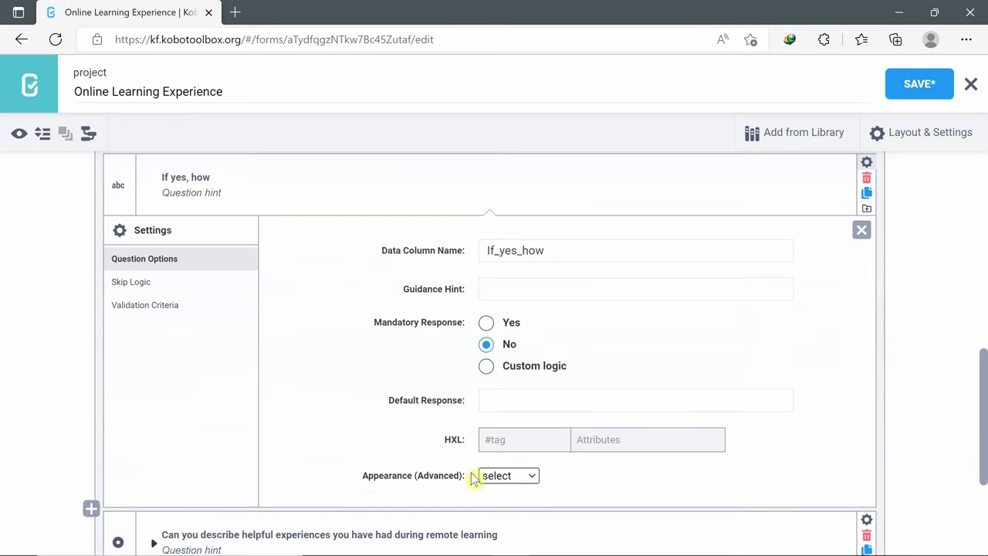
pyautogui.click(532, 477)
pyautogui.click(514, 506)
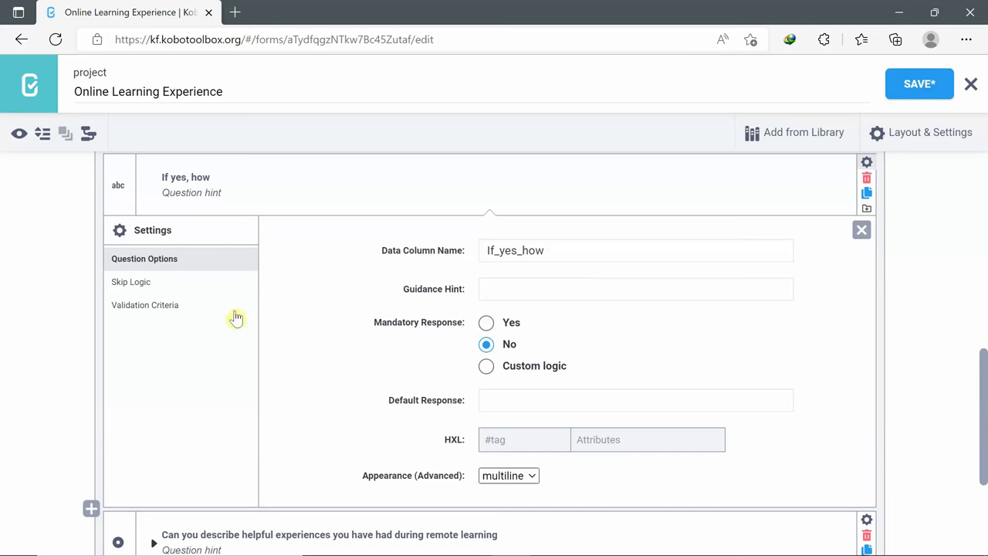
# - Add skip logic displaying "If yes, how" only when "Distance learning during COVID-19 pandemic was stressful" equals Yes
pyautogui.click(140, 291)
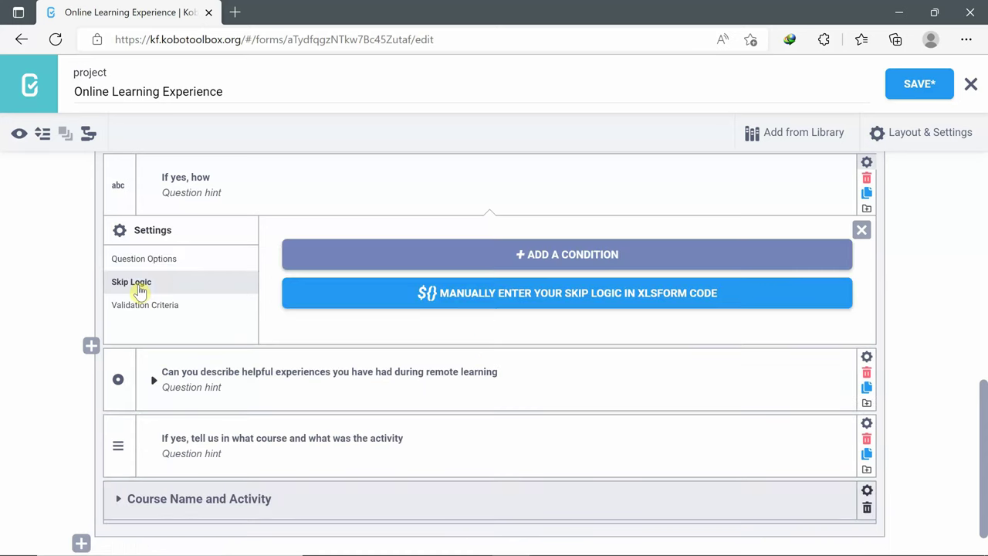
pyautogui.click(507, 256)
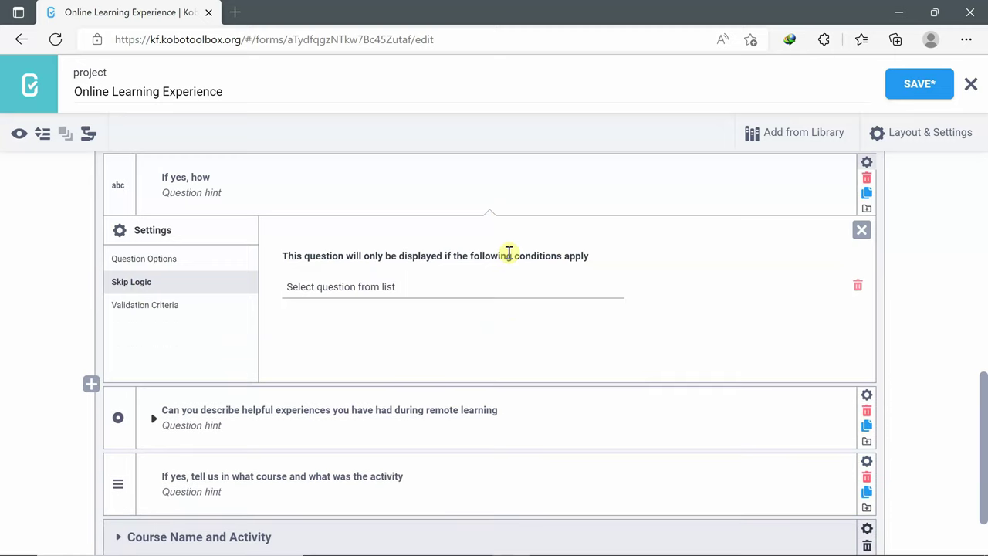
pyautogui.click(401, 296)
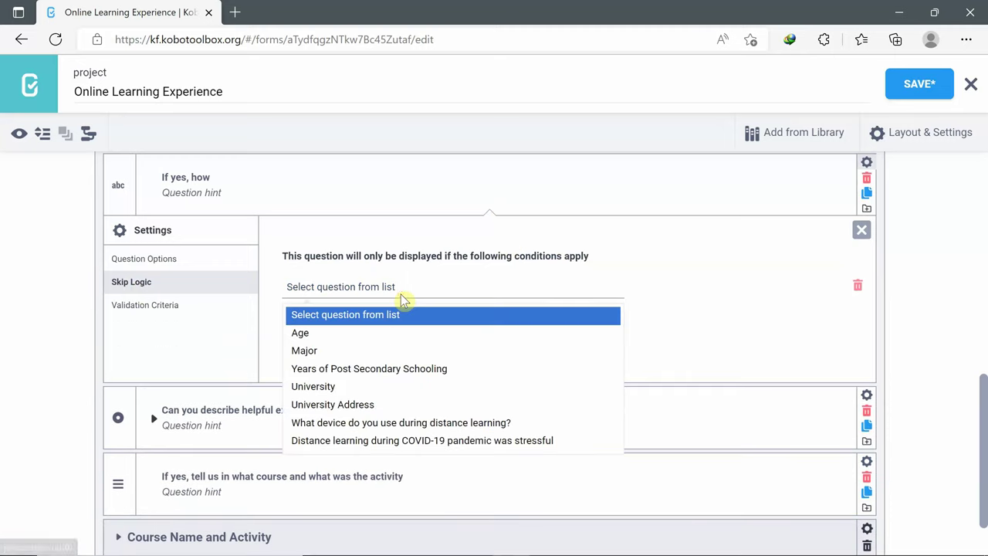
pyautogui.click(433, 442)
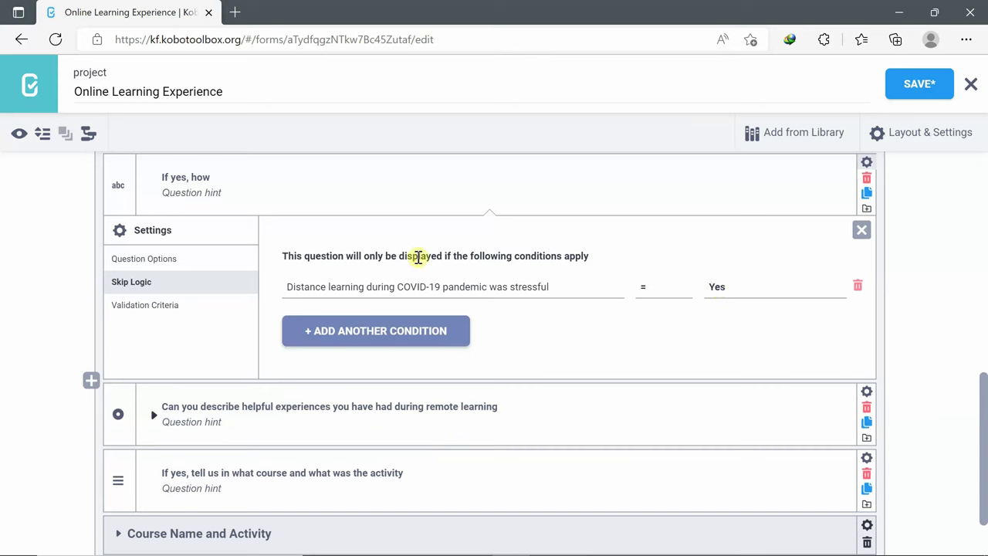
# - Add skip logic displaying "If yes, tell us in what course and what was the activity" only when the helpful experiences question equals Yes
pyautogui.click(862, 231)
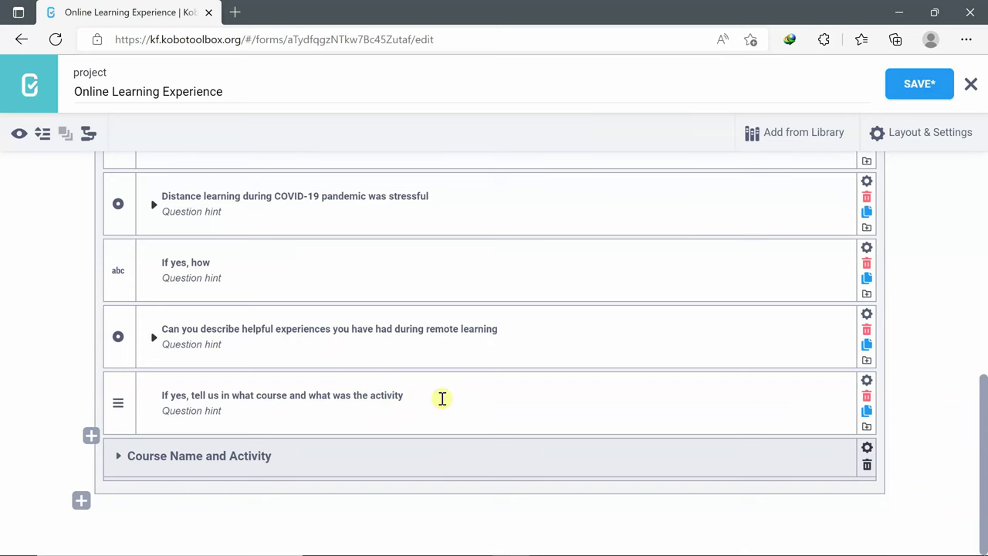
pyautogui.click(868, 386)
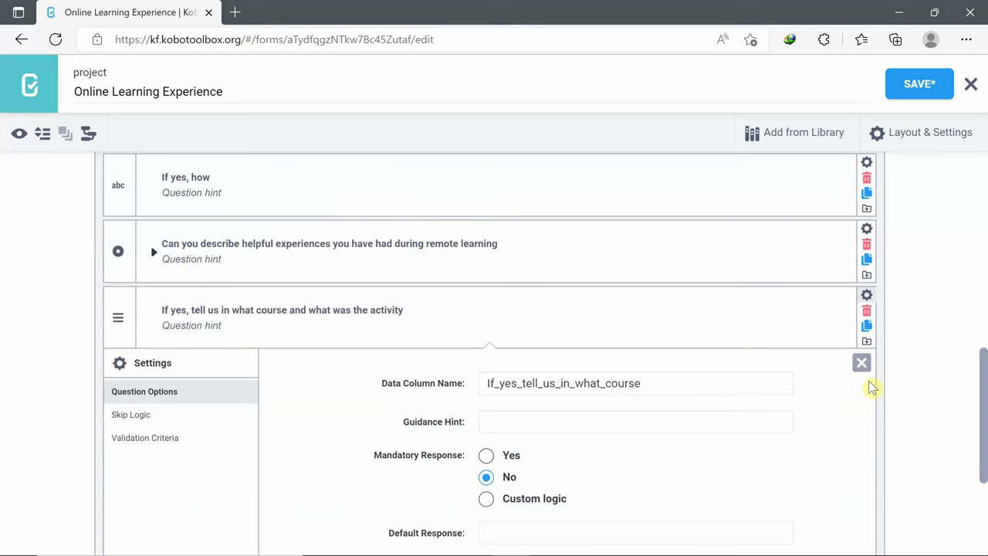
pyautogui.click(130, 416)
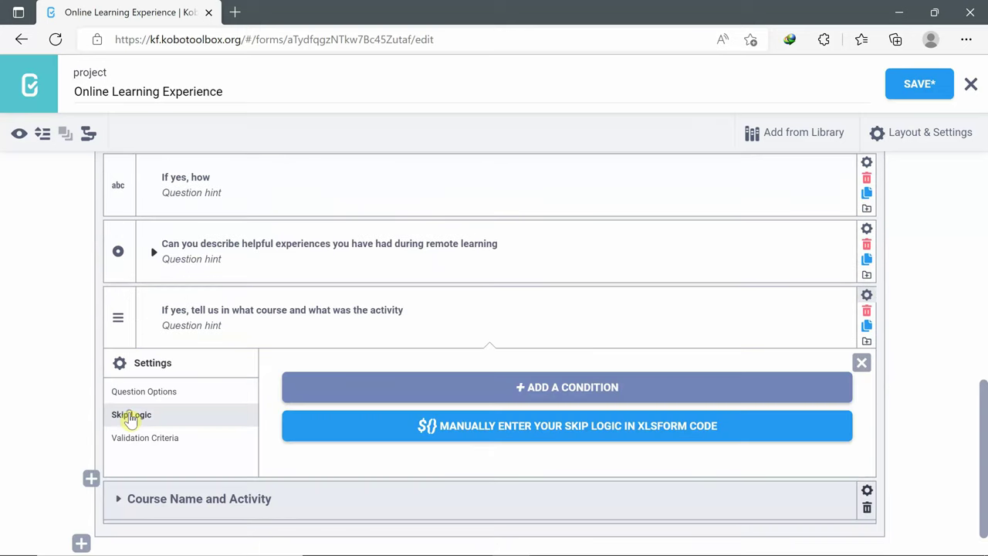
pyautogui.click(461, 380)
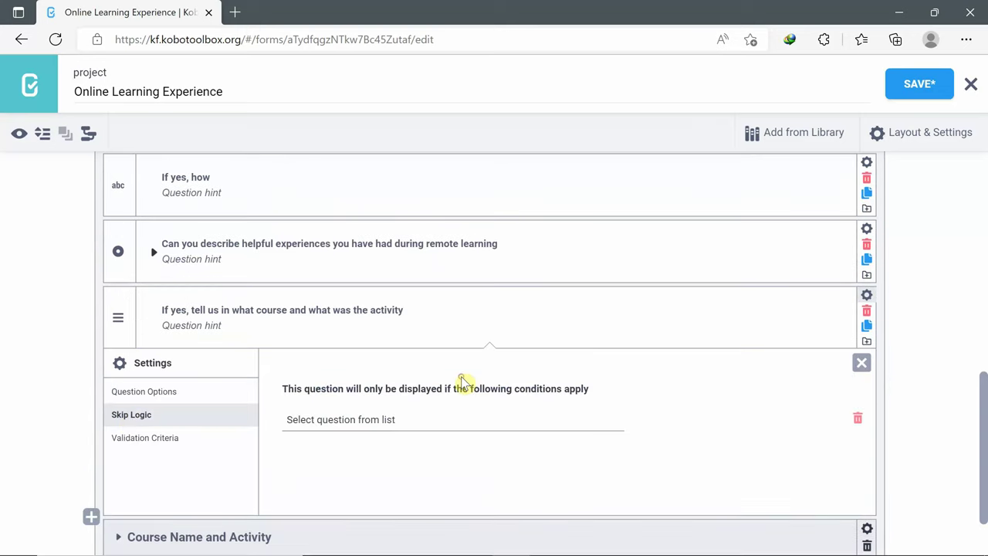
pyautogui.click(415, 427)
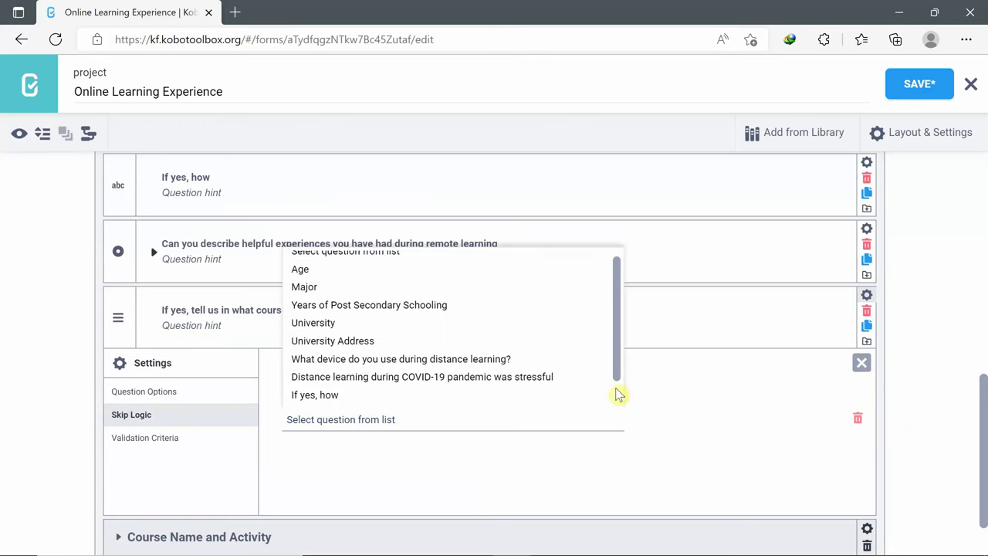
pyautogui.scroll(-1, 618, 393)
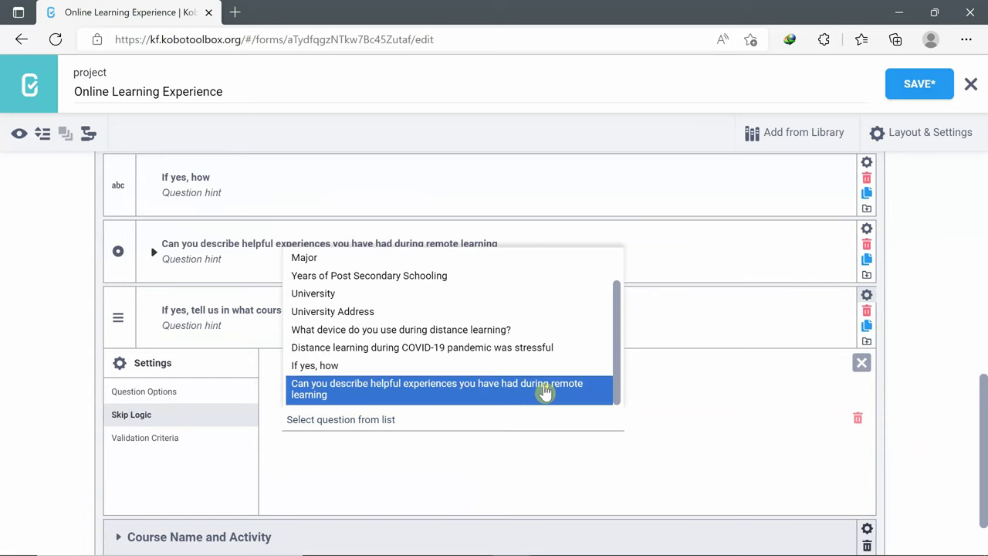
pyautogui.click(545, 393)
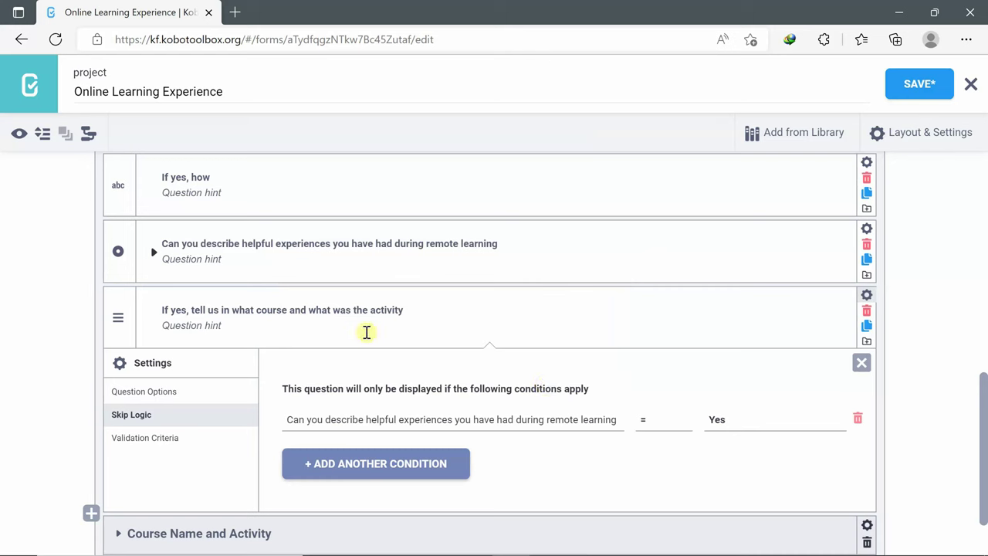
pyautogui.click(862, 362)
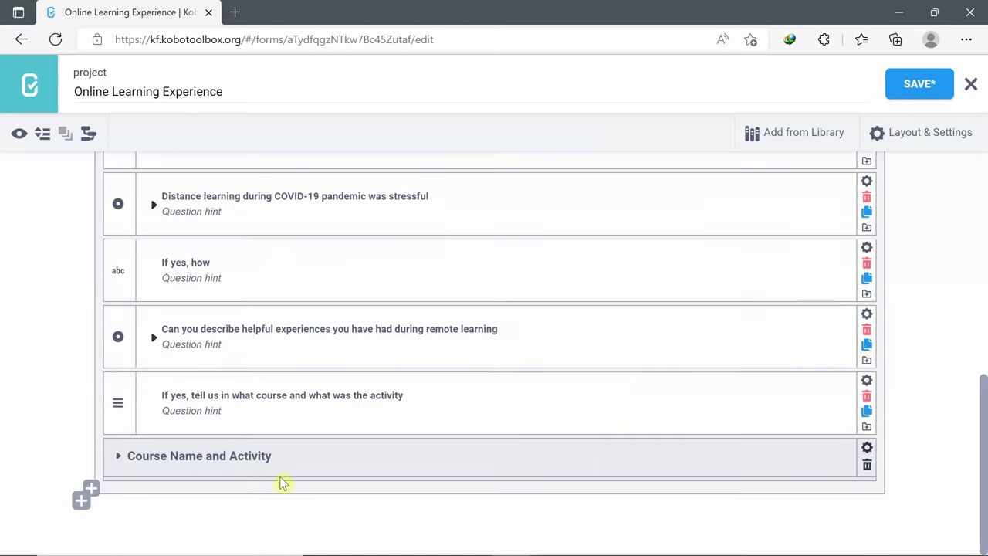
# - Display the Course Name and Activity group only when "Can you describe helpful experiences you have had during remote learning" equals Yes, and allow it to repeat
pyautogui.click(119, 457)
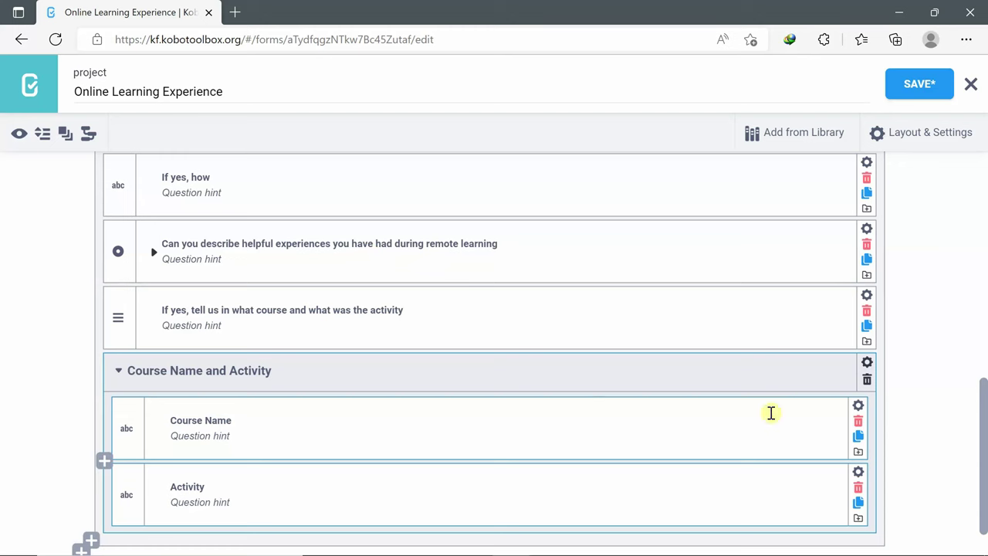
pyautogui.click(868, 365)
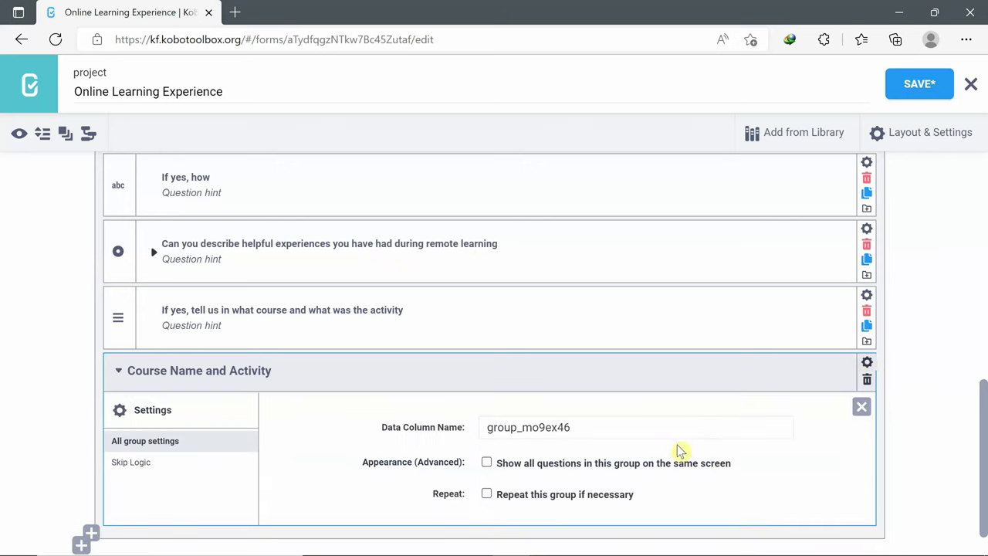
pyautogui.click(135, 463)
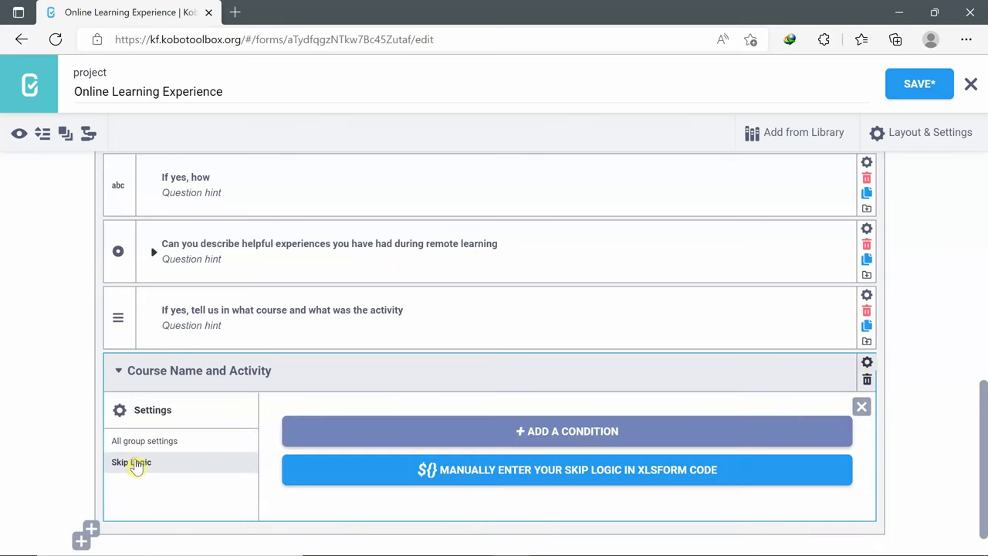
pyautogui.click(384, 438)
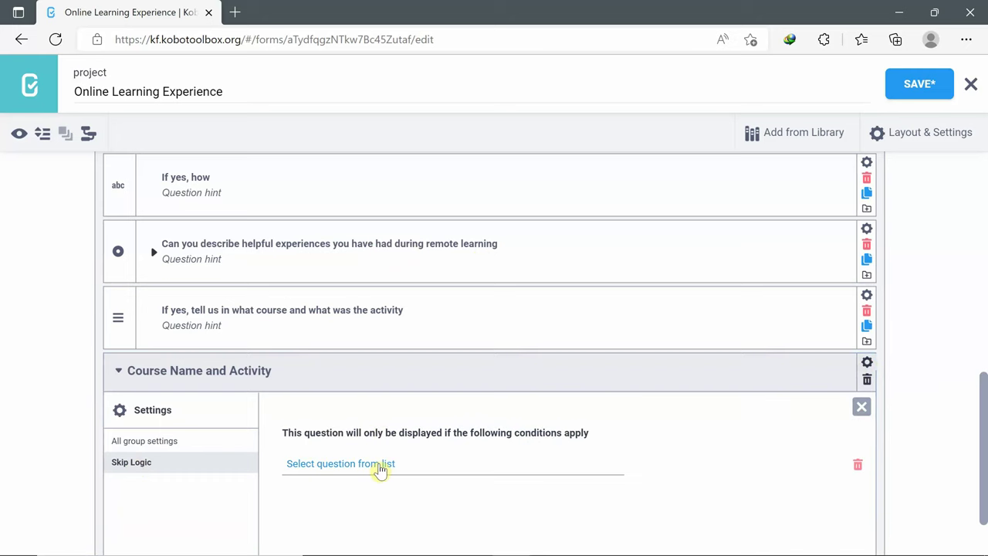
pyautogui.click(382, 468)
pyautogui.scroll(-1, 529, 448)
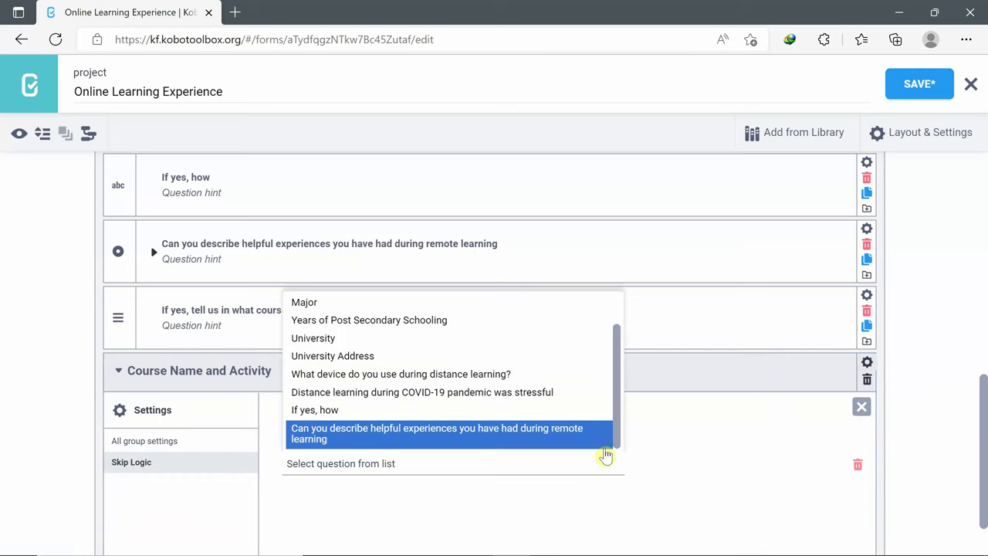
pyautogui.click(563, 438)
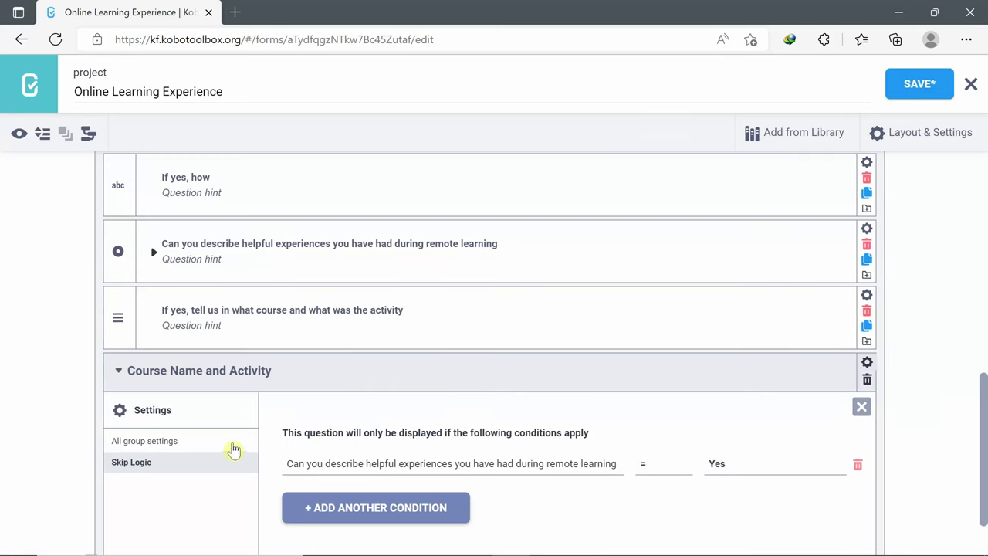
pyautogui.click(172, 445)
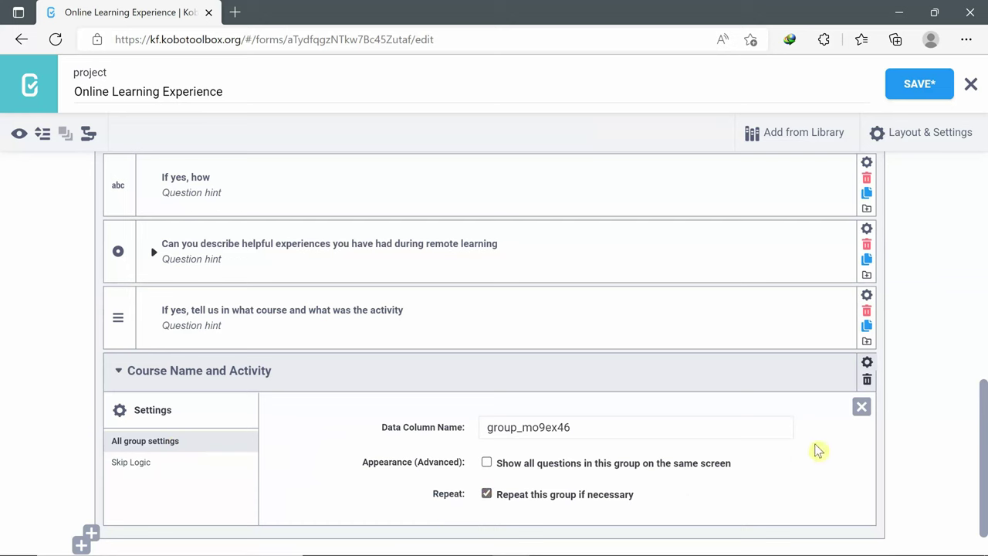
pyautogui.click(864, 410)
# - Set the guidance hint of the University Address question to "the GPS Location" and close its settings
pyautogui.scroll(3, 863, 409)
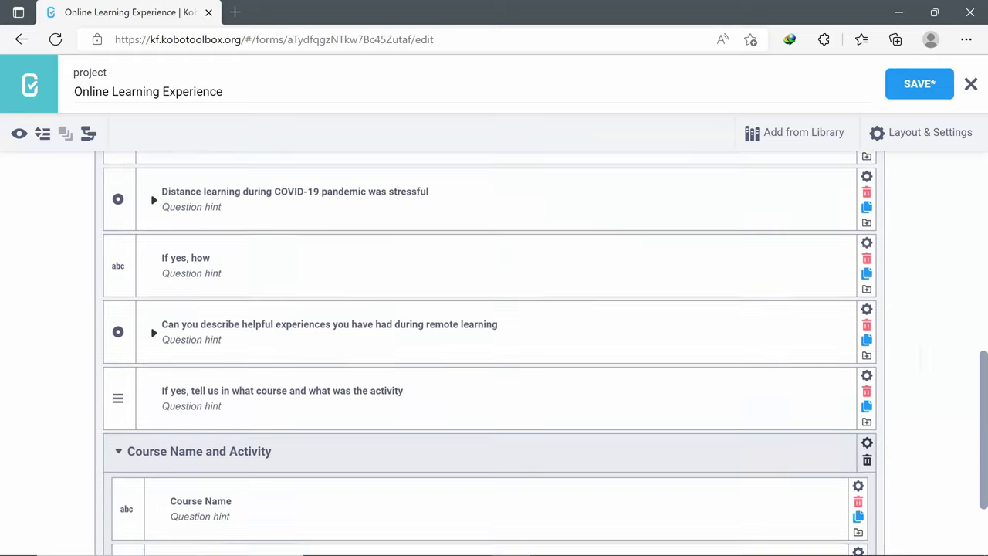
pyautogui.scroll(1, 489, 353)
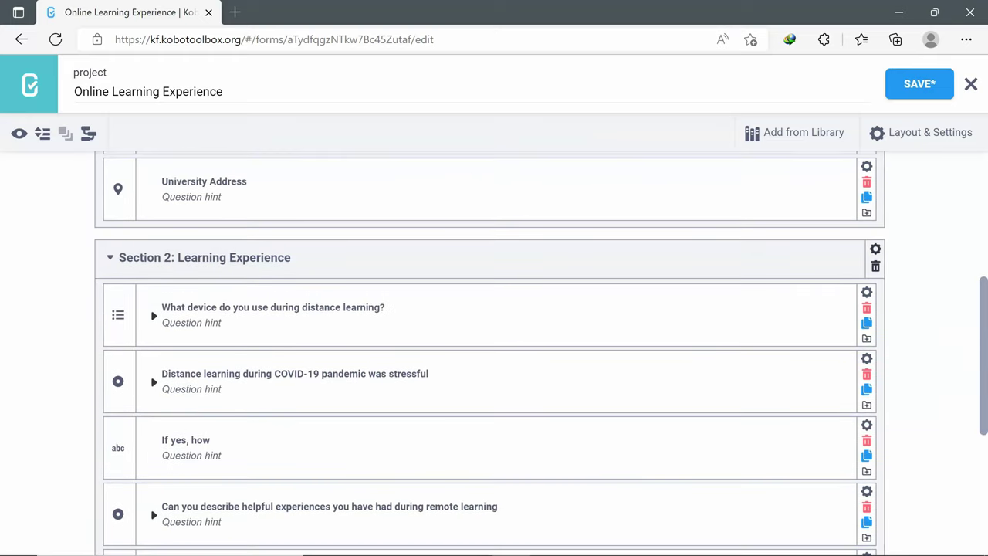
pyautogui.scroll(2, 489, 353)
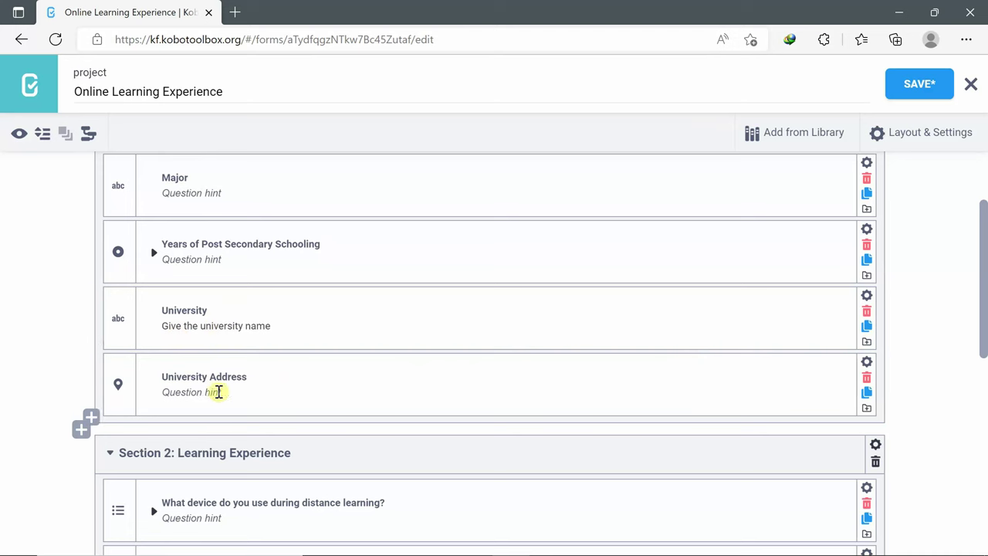
pyautogui.click(867, 363)
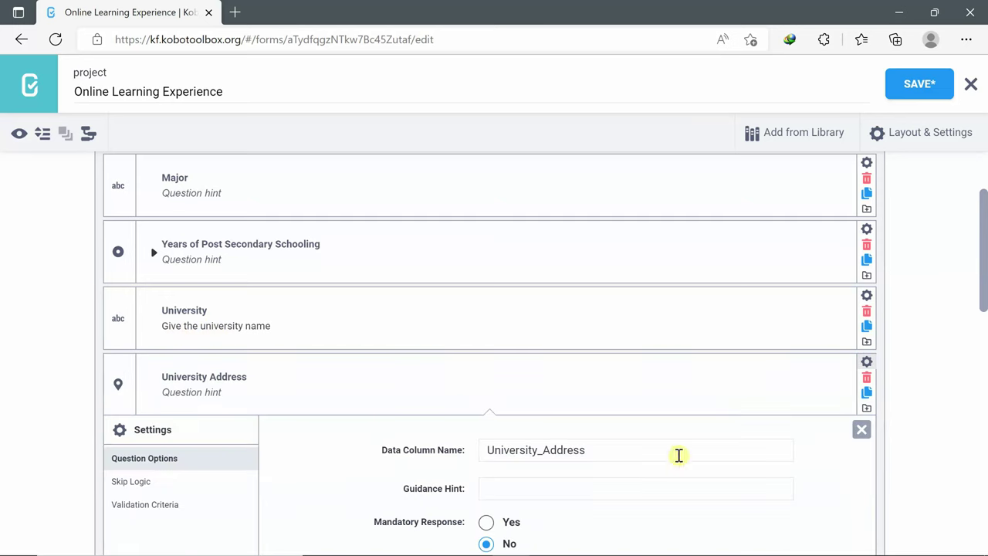
pyautogui.click(494, 488)
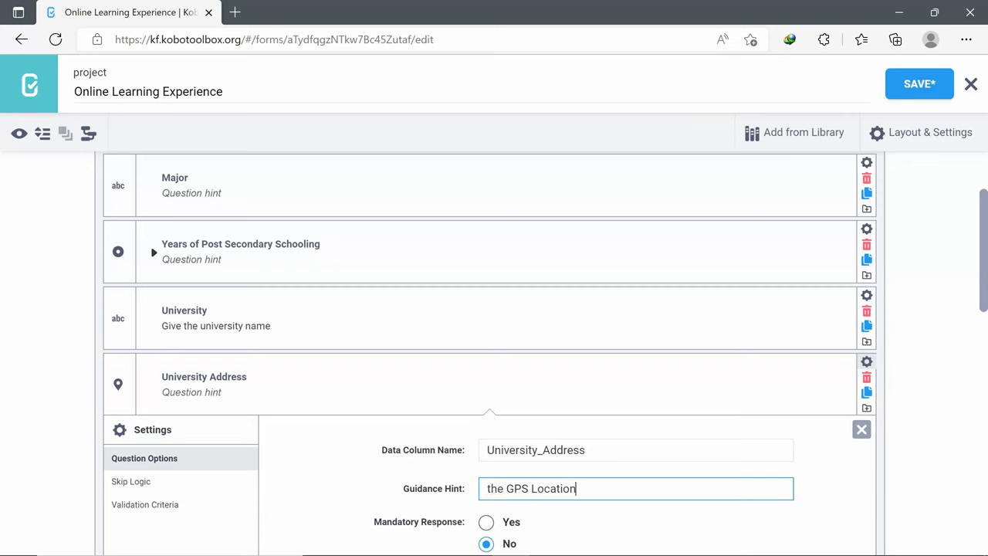
pyautogui.click(862, 429)
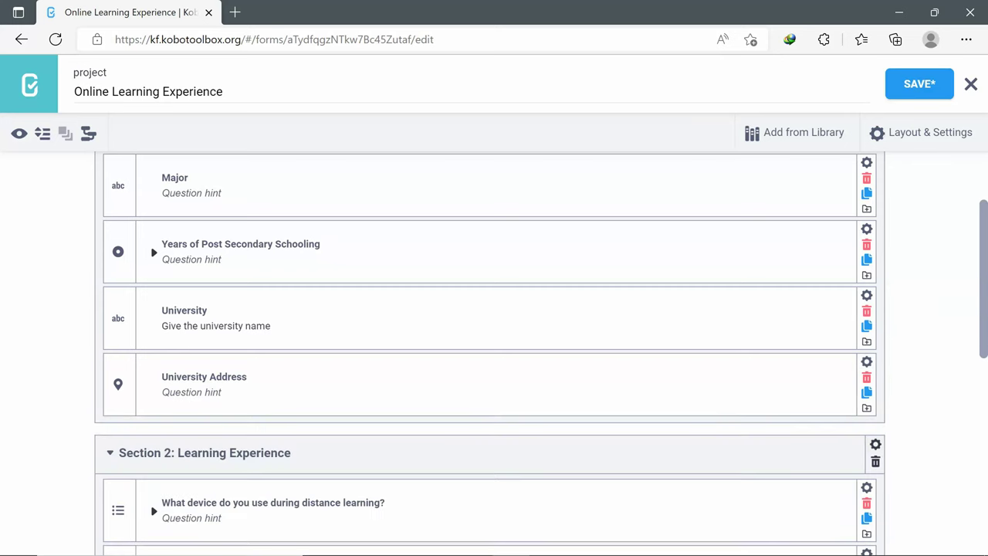
# - Open the form preview and test the Age question's validation by entering 10
pyautogui.click(18, 136)
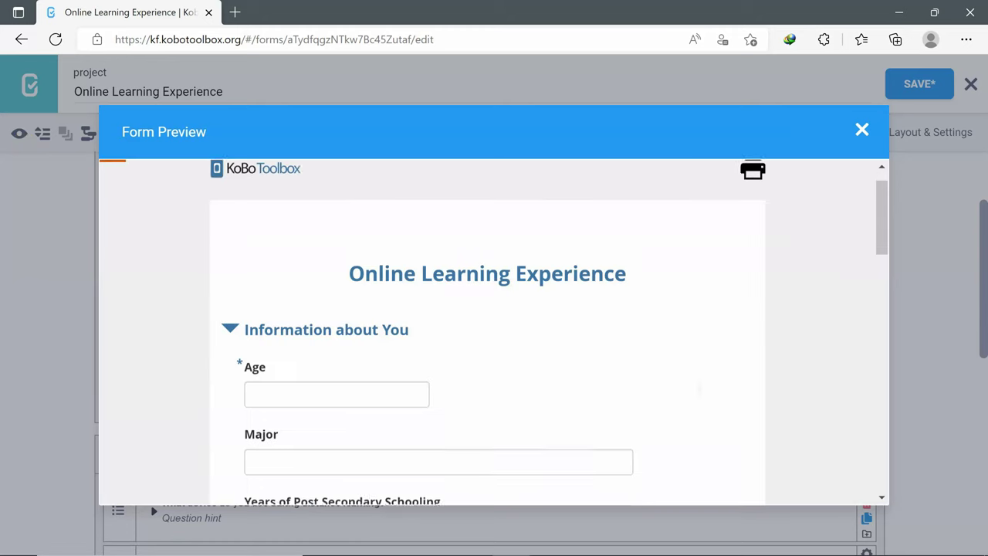
pyautogui.click(306, 338)
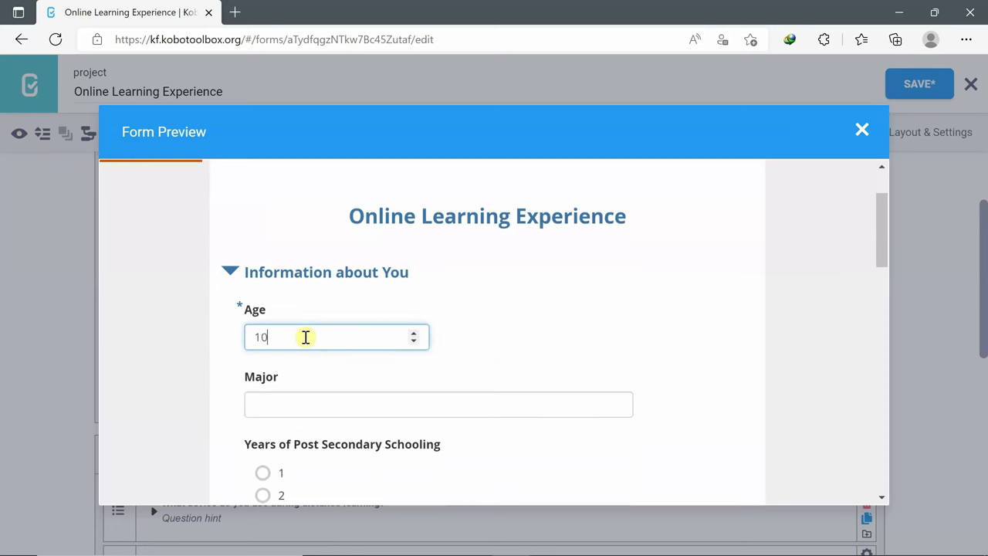
pyautogui.click(315, 385)
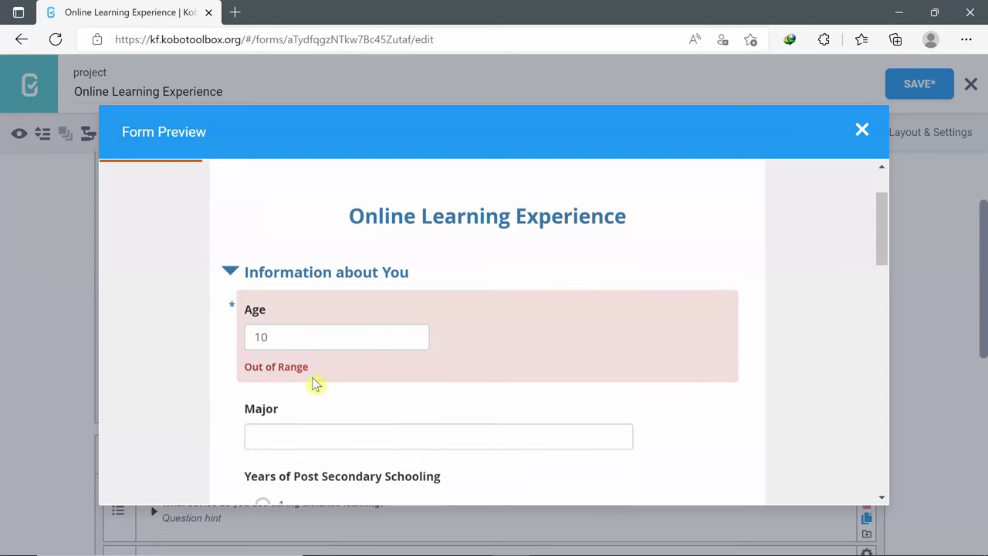
# - Replace the Age answer in the form preview with 22
pyautogui.click(286, 338)
pyautogui.press('BackSpace')
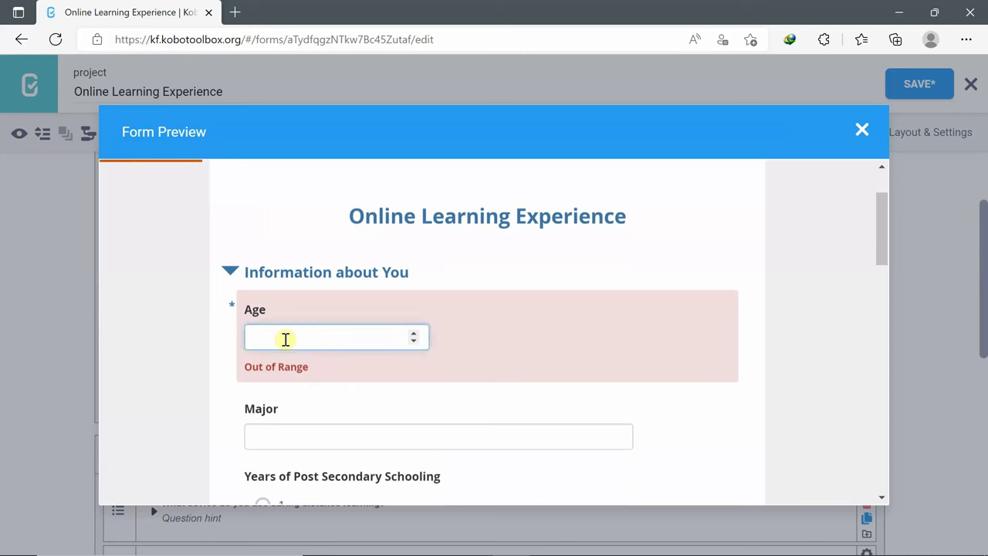
pyautogui.click(316, 413)
pyautogui.click(291, 335)
pyautogui.write('22')
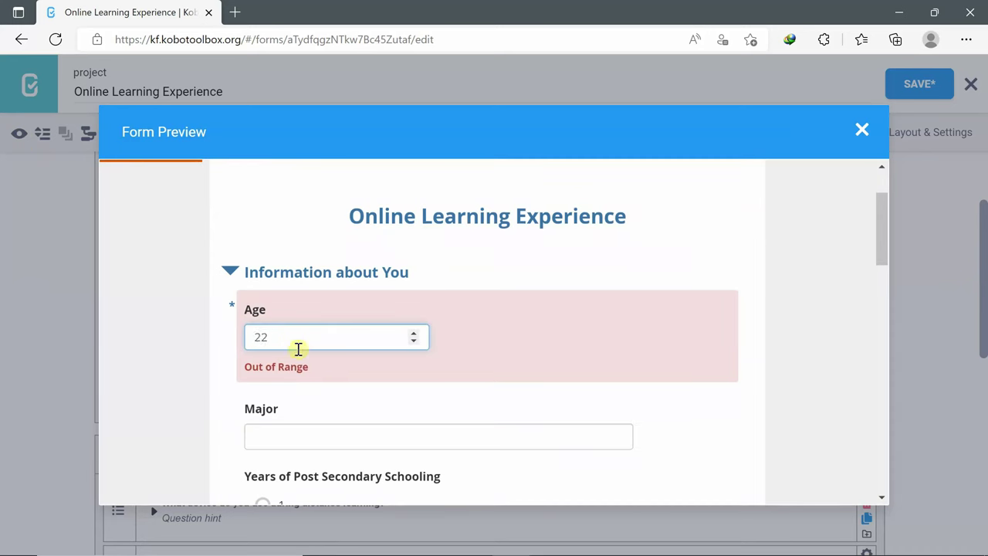
# - Answer the preview's Major with English, Years of Post Secondary Schooling with 2, and University with Lebanese University
pyautogui.click(311, 403)
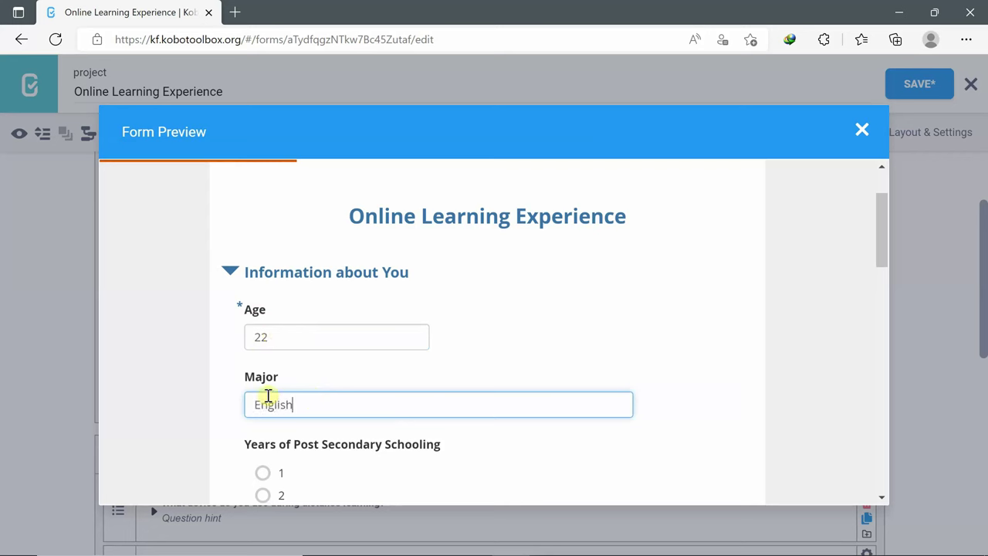
pyautogui.scroll(-2, 268, 395)
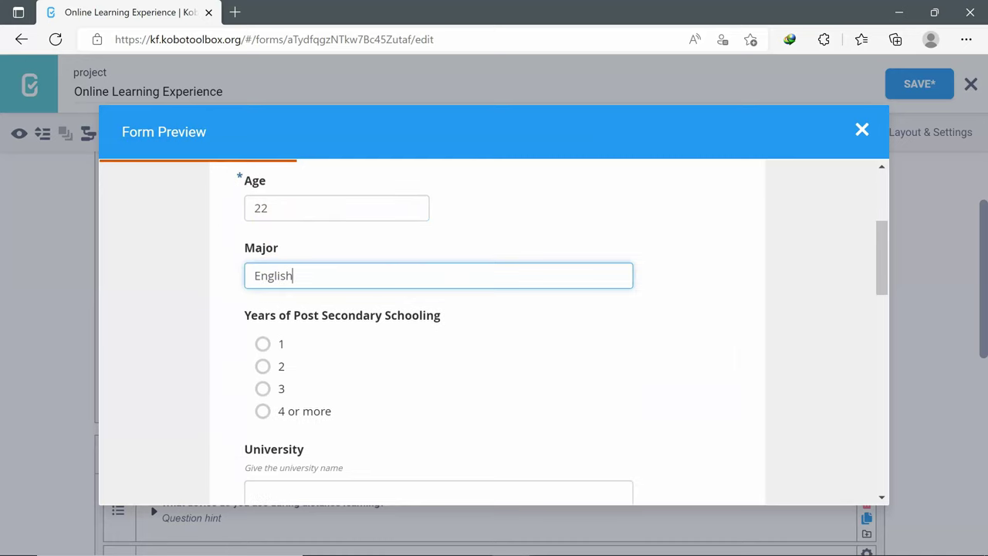
pyautogui.click(267, 368)
pyautogui.scroll(-1, 267, 368)
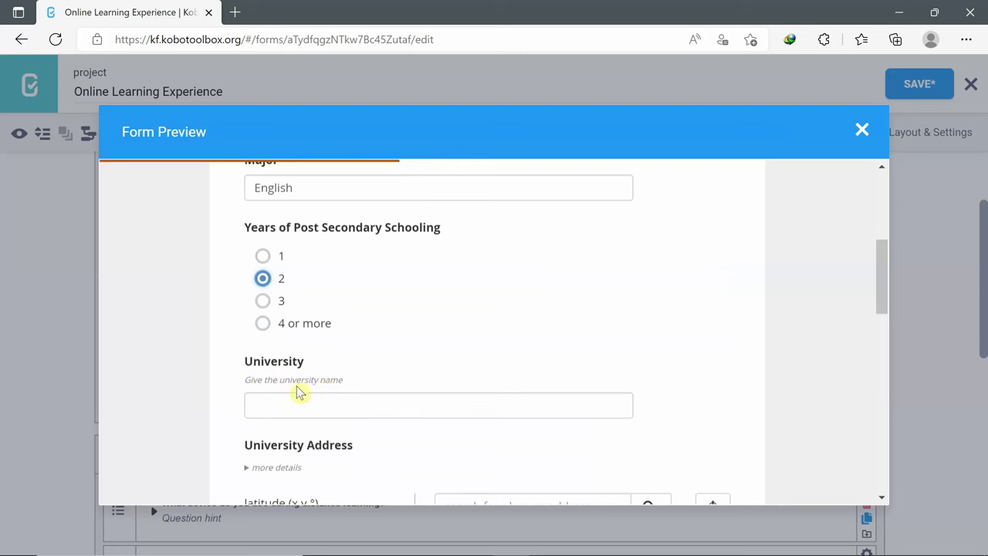
pyautogui.click(286, 409)
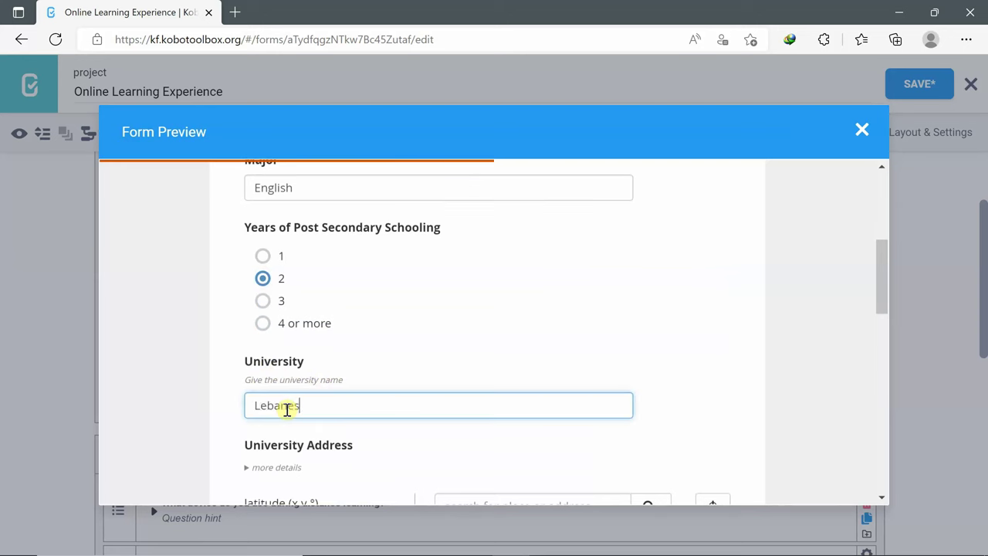
pyautogui.write('Lebanese University')
# - Show the guidance details of University Address and search its map for "lebanese university"
pyautogui.scroll(-2, 287, 409)
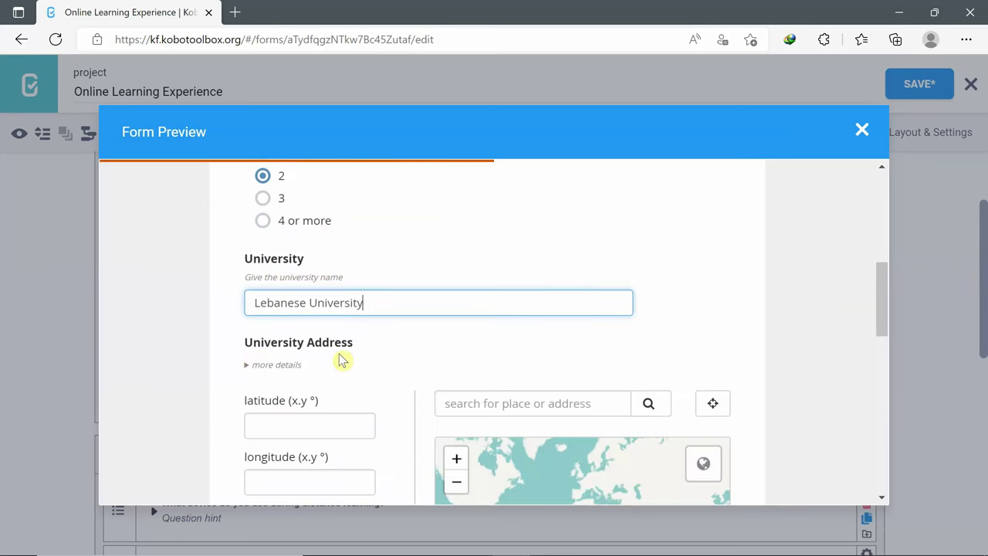
pyautogui.click(247, 367)
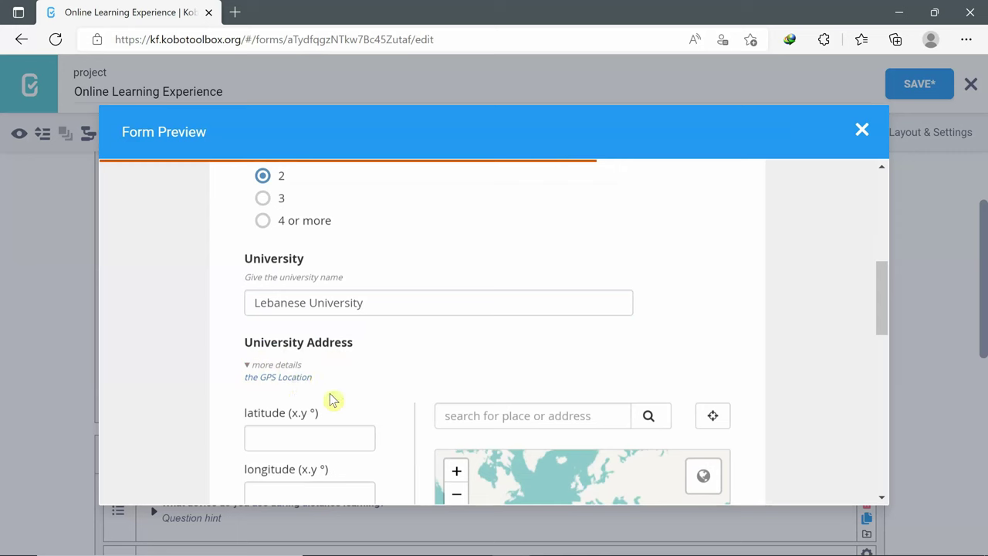
pyautogui.click(465, 412)
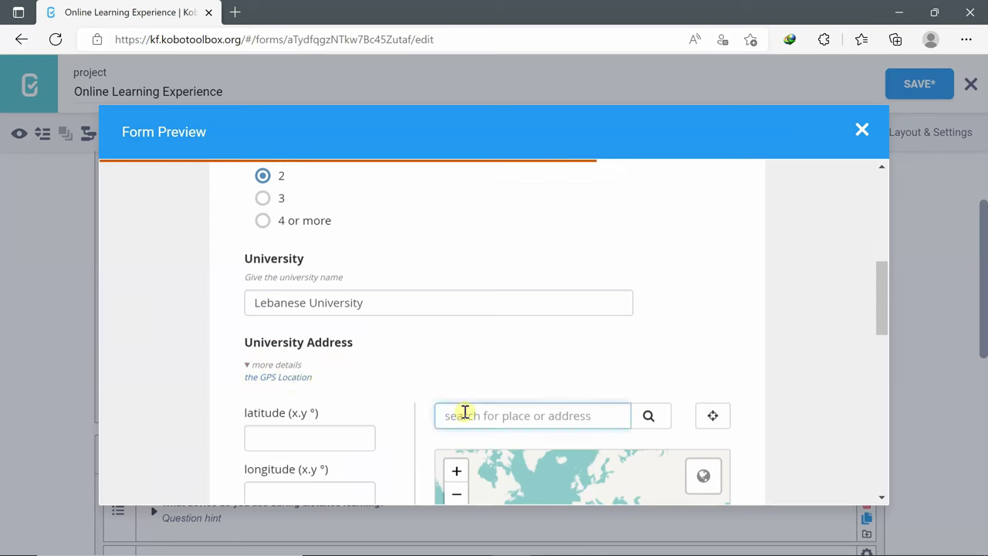
pyautogui.write('lebanese univ')
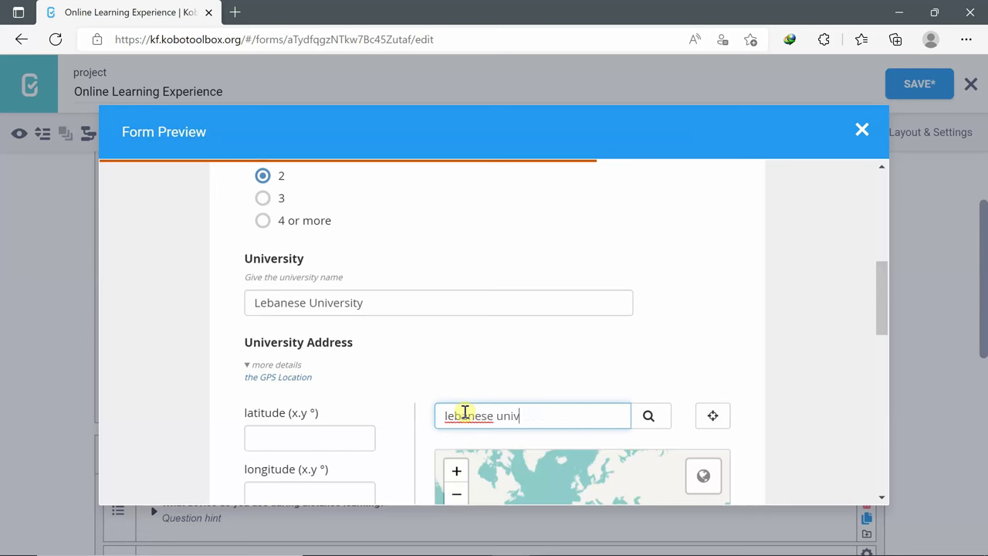
pyautogui.write('ersity')
pyautogui.press('Return')
pyautogui.scroll(-2, 465, 412)
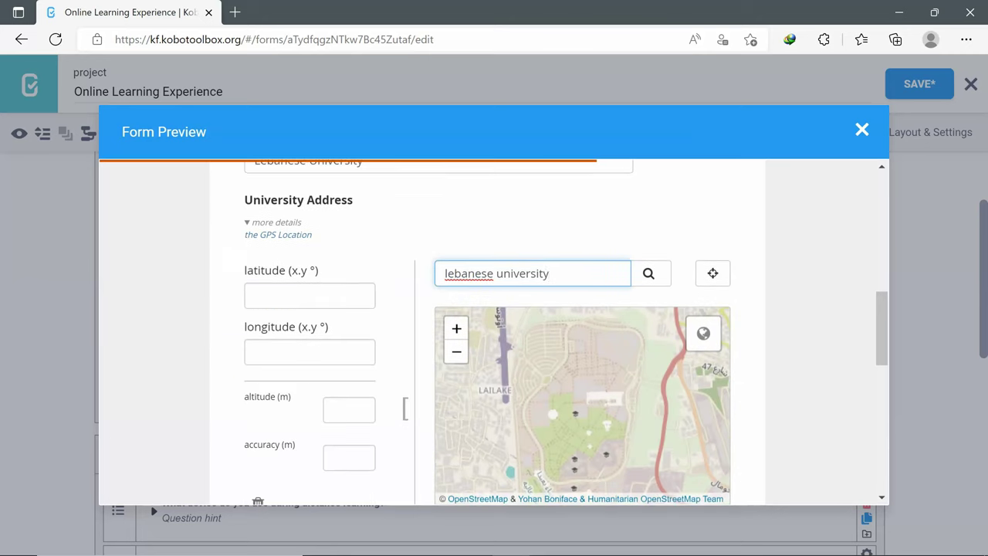
# - Mark the university's location on the University Address map, and select Laptop and Mobile Phone as the distance learning devices
pyautogui.click(577, 414)
pyautogui.scroll(-5, 494, 332)
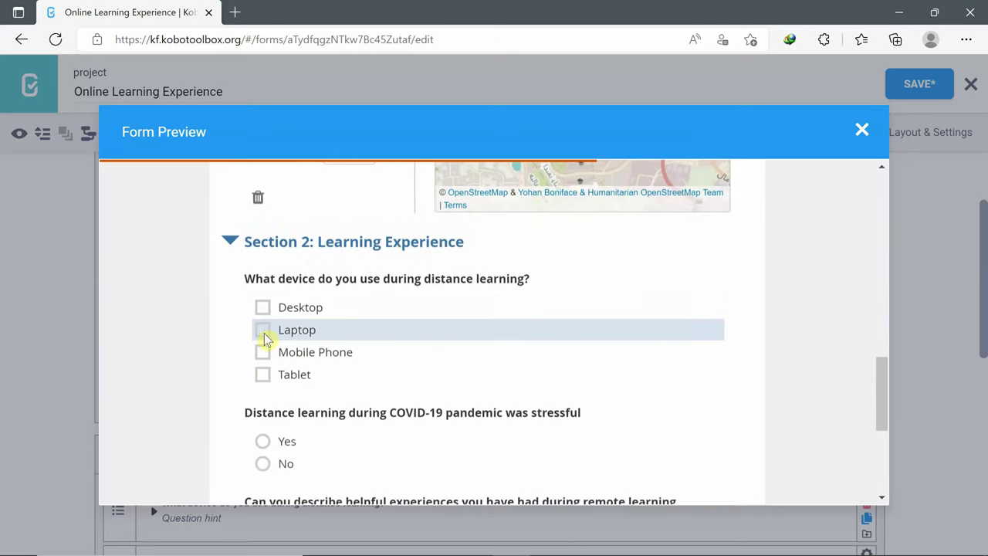
pyautogui.click(263, 334)
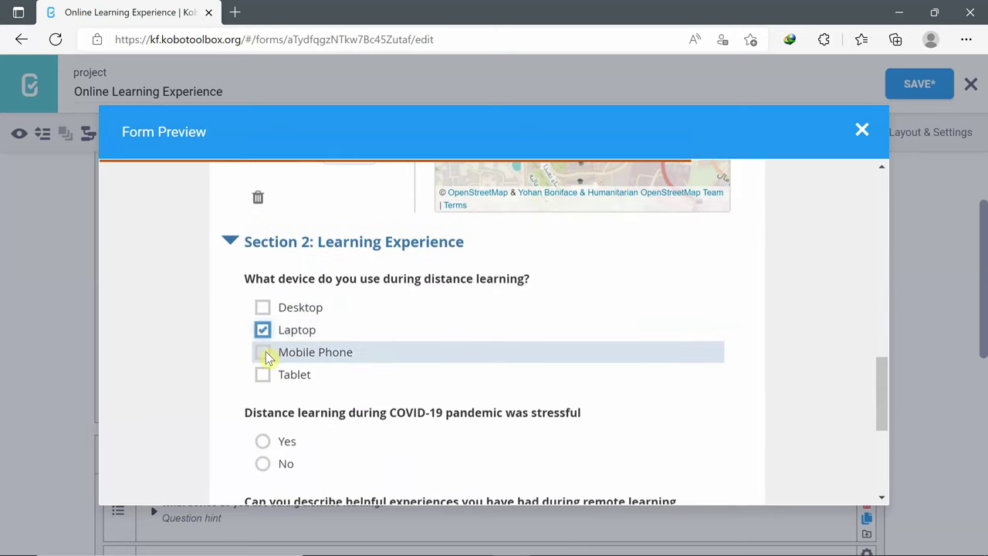
pyautogui.scroll(-1, 265, 351)
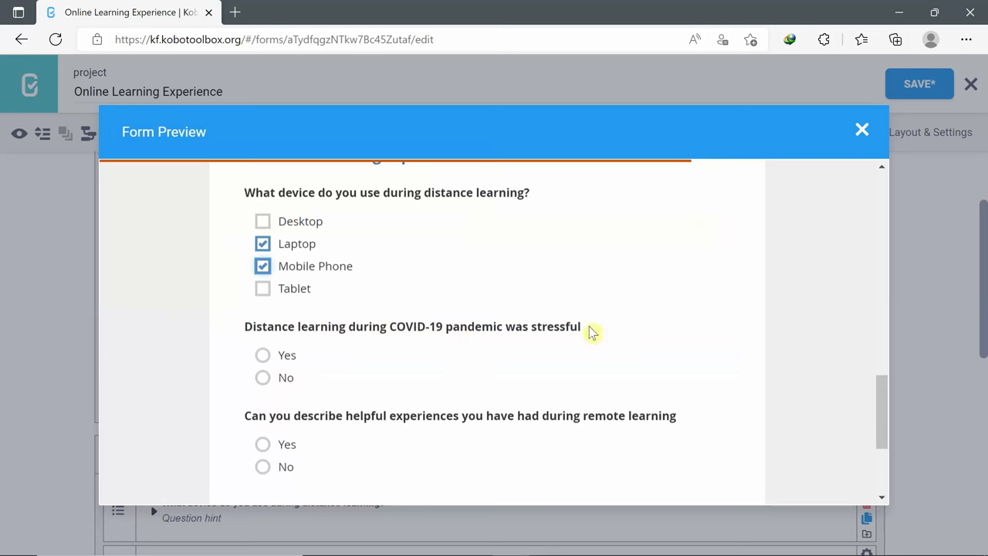
# - Test the skip logic of the question about stressful distance learning by answering No, followed by Yes
pyautogui.click(270, 379)
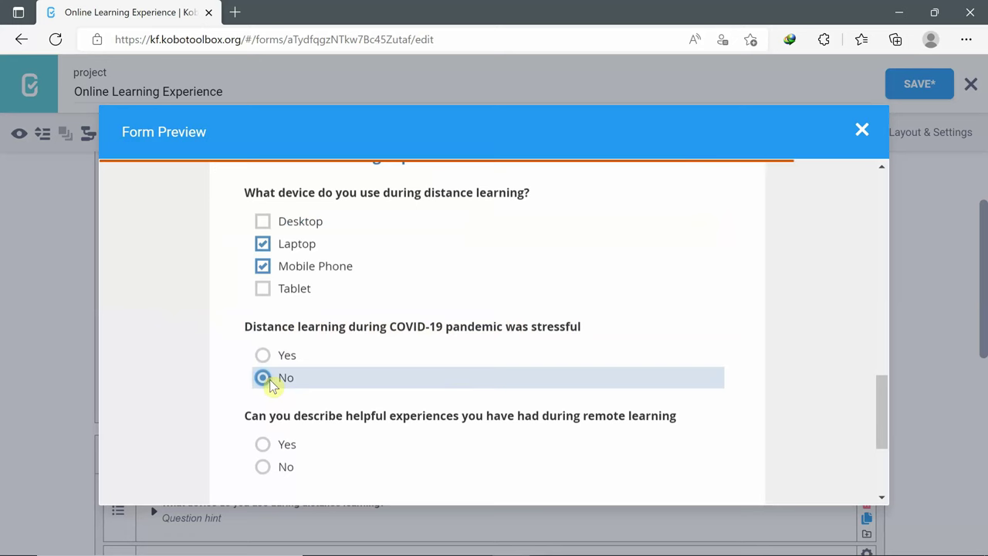
pyautogui.click(264, 357)
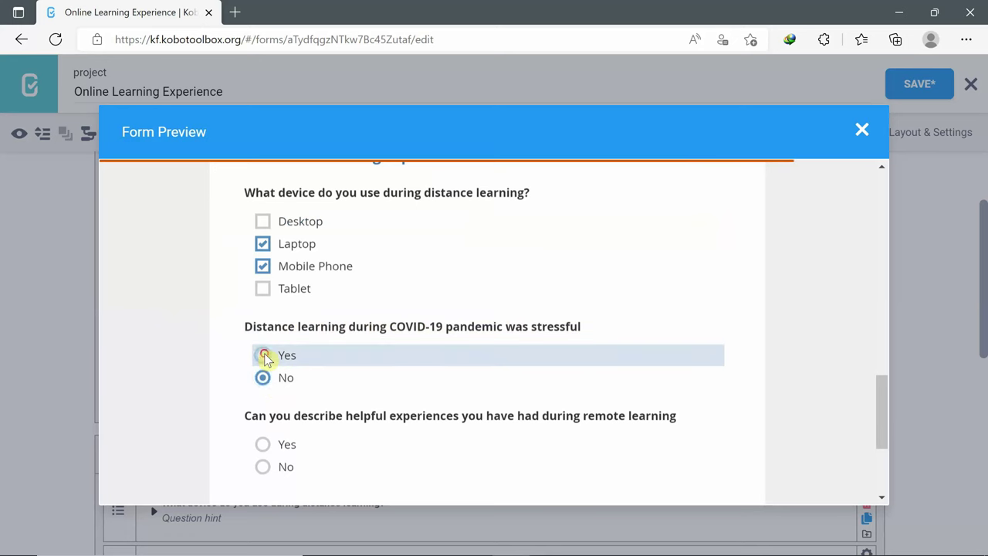
pyautogui.scroll(-1, 264, 357)
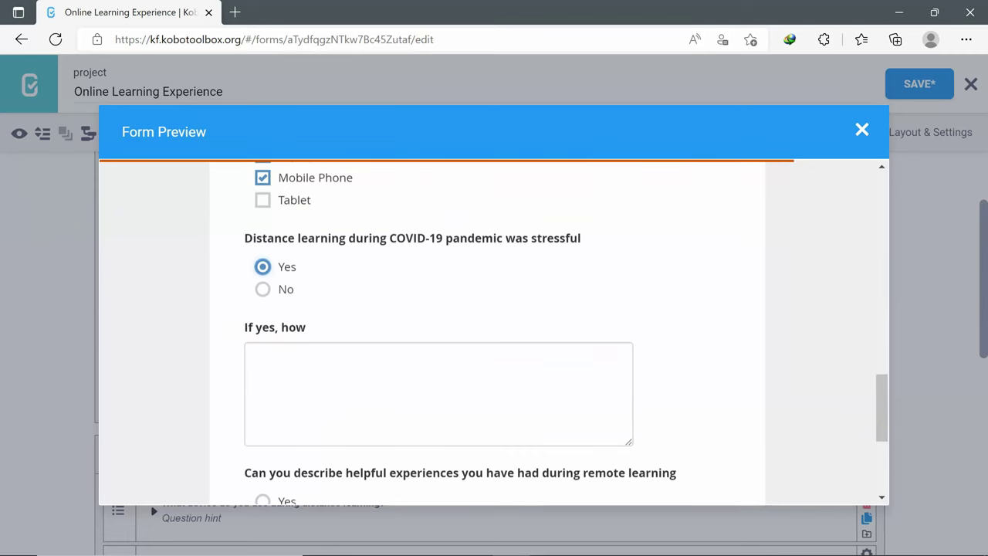
# - Test the skip logic of the helpful remote learning experiences question by answering No, followed by Yes
pyautogui.scroll(-2, 298, 357)
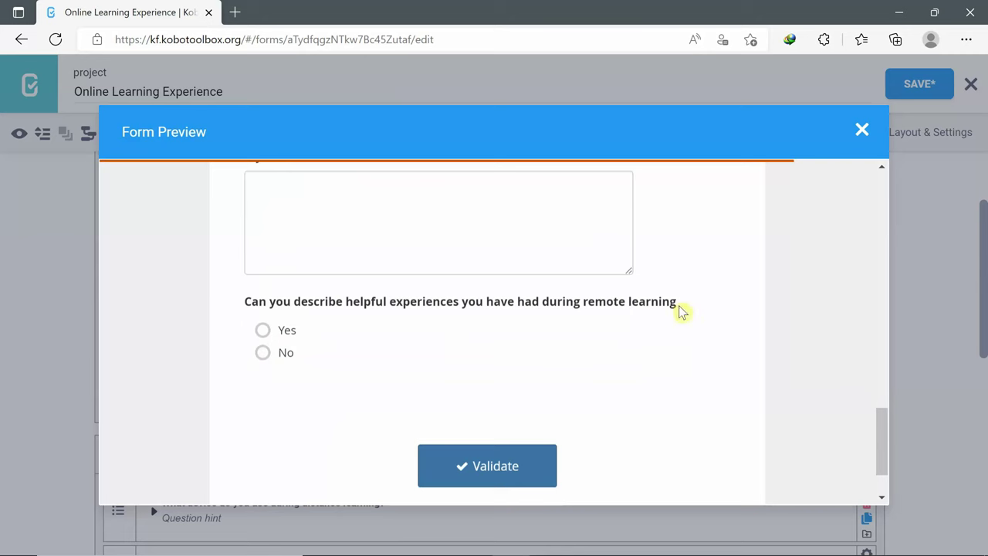
pyautogui.click(284, 356)
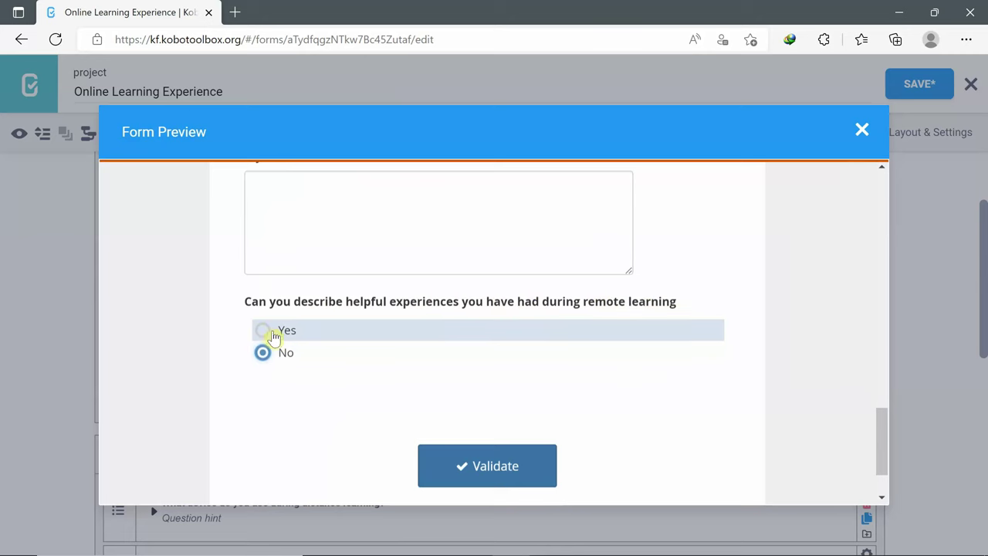
pyautogui.click(266, 332)
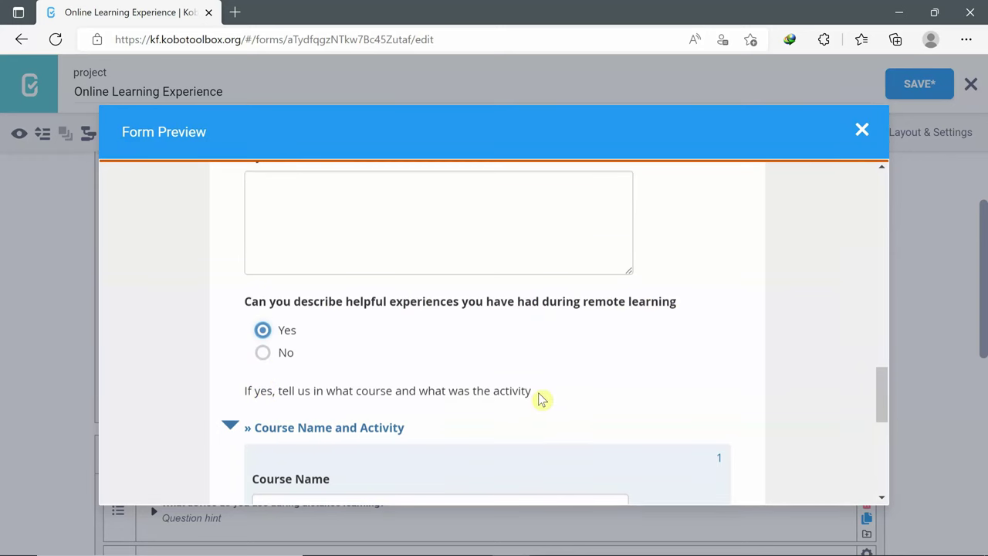
# - Fill in the first Course Name and Activity group with Technology as the course and Mind Map as the activity
pyautogui.scroll(-2, 541, 400)
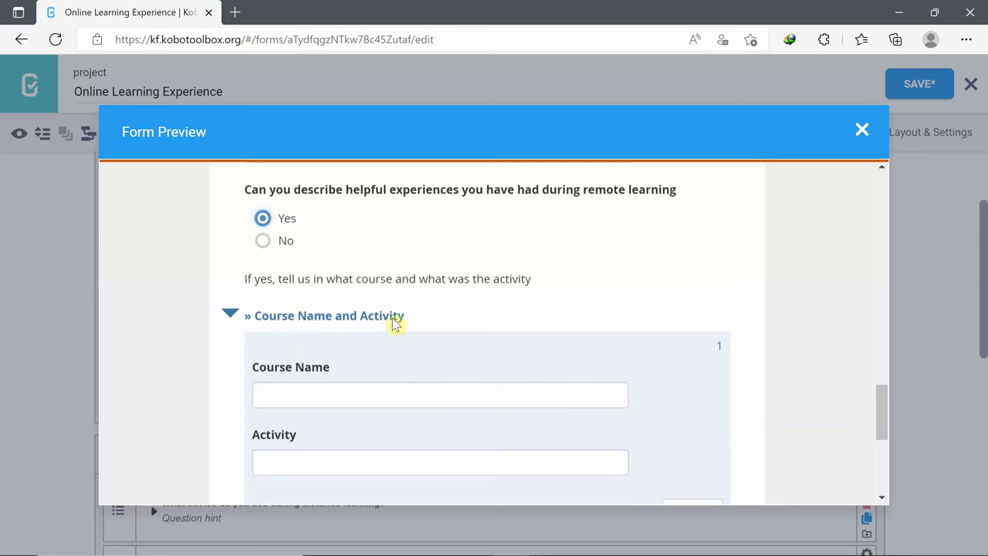
pyautogui.click(326, 394)
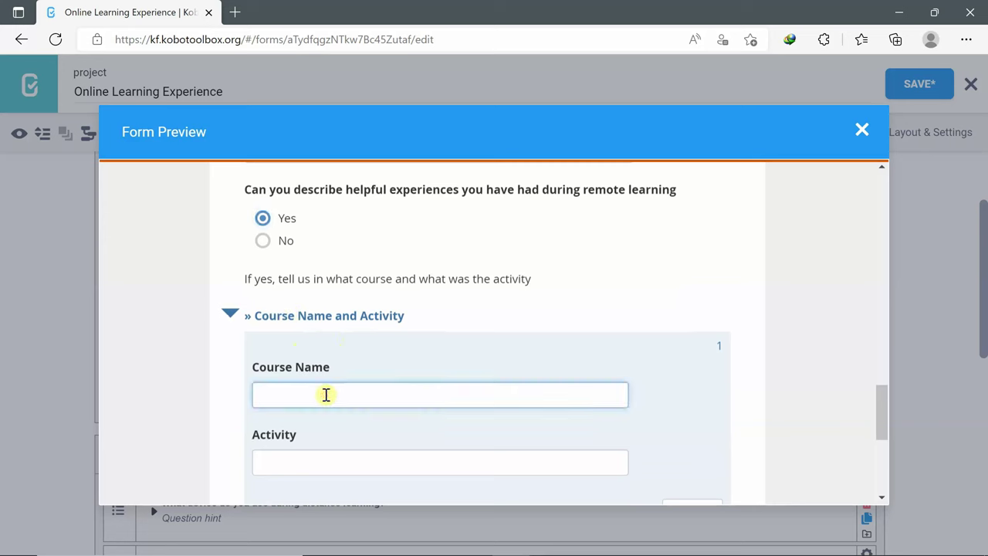
pyautogui.write('Technolog')
pyautogui.press('Tab')
pyautogui.write('Mind Map')
# - Add a second Course Name and Activity group with English as the course and Recording an Interview as the activity
pyautogui.scroll(-1, 486, 332)
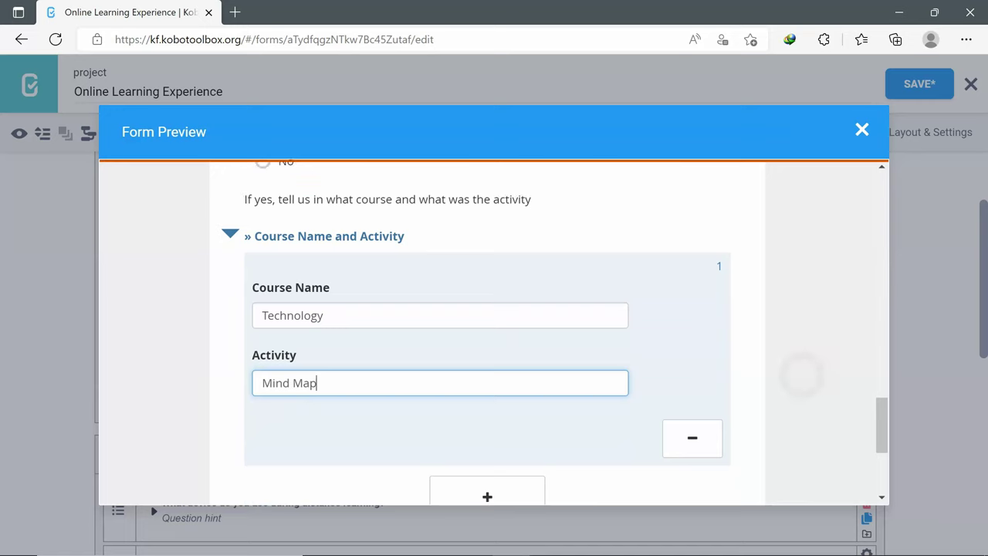
pyautogui.scroll(-1, 285, 386)
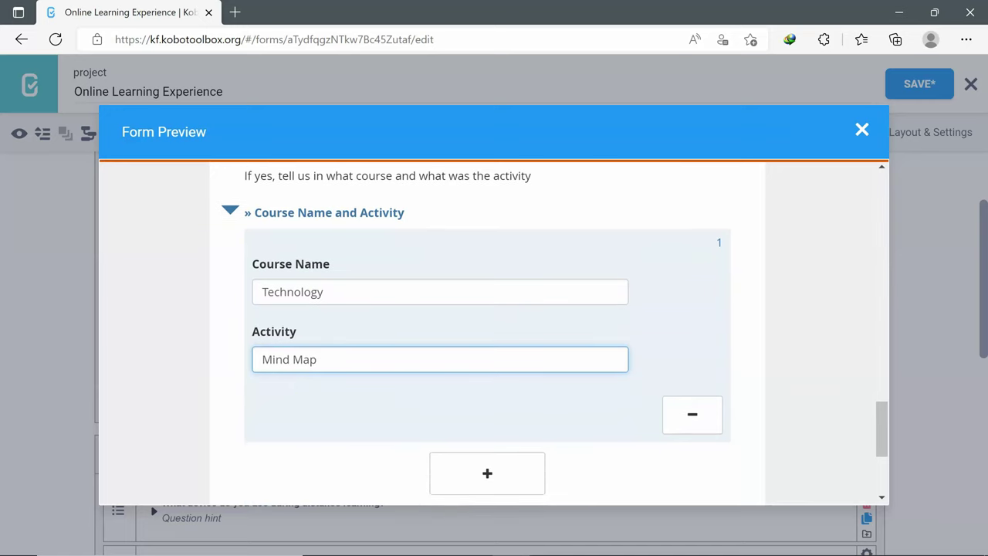
pyautogui.click(487, 473)
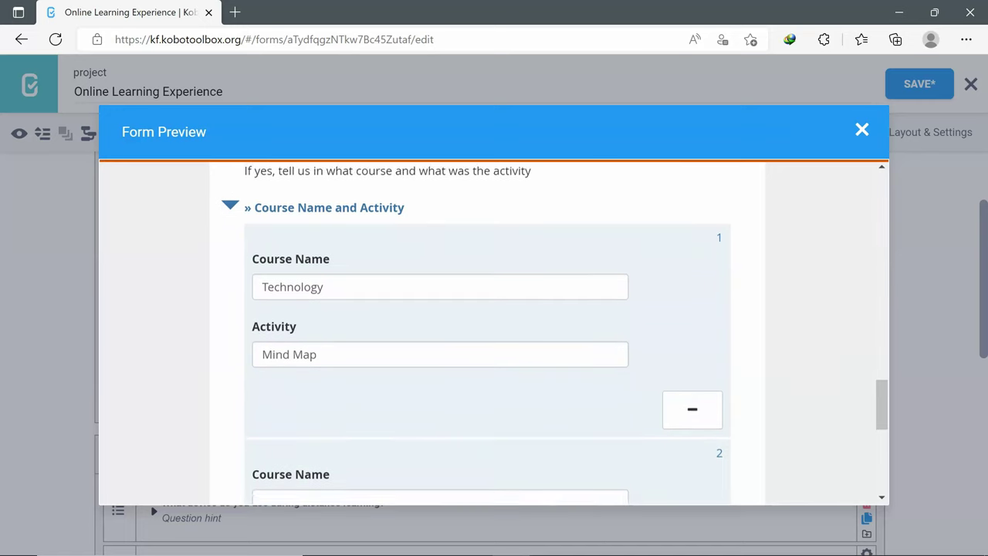
pyautogui.scroll(-2, 487, 332)
pyautogui.click(518, 381)
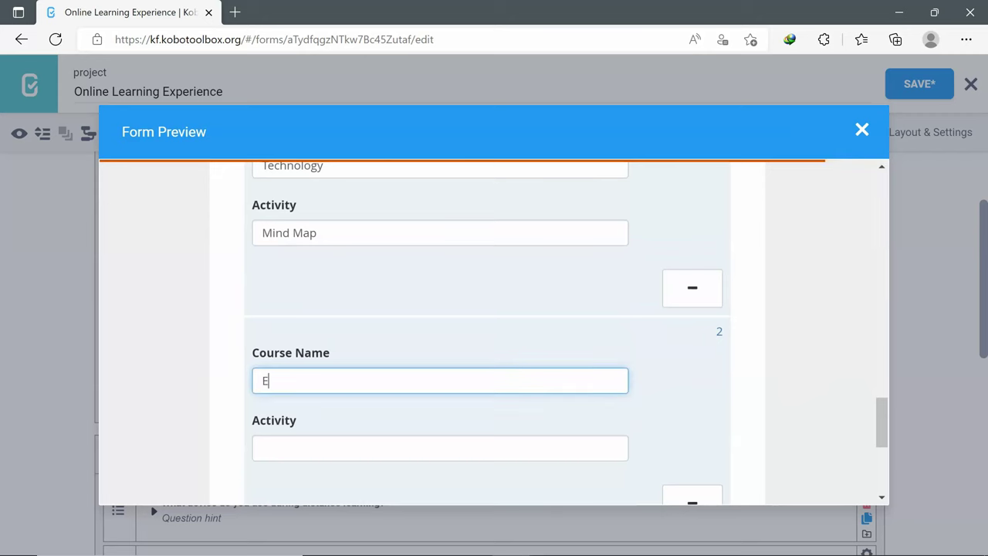
pyautogui.write('English')
pyautogui.click(441, 448)
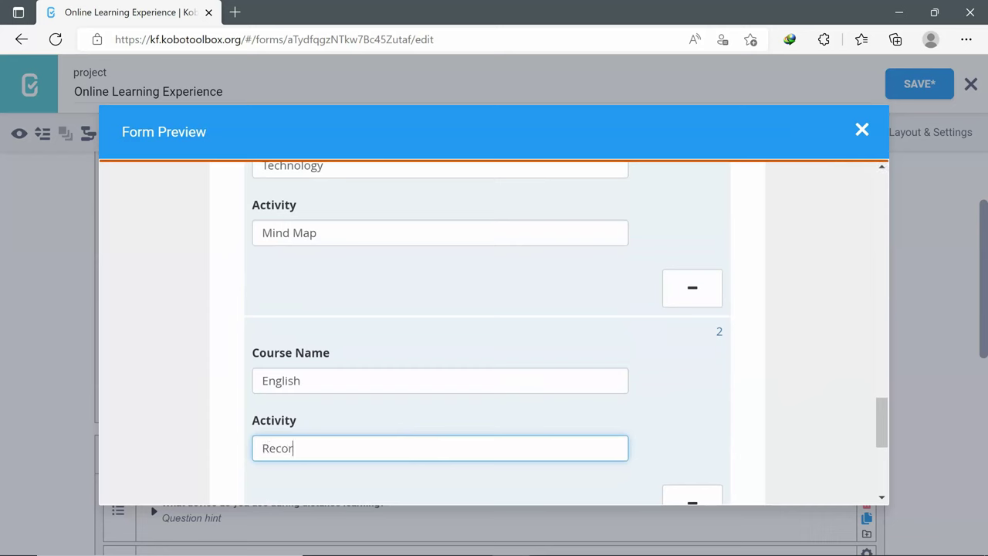
pyautogui.write('Recording an Interview')
# - Delete the second Course Name and Activity group of responses
pyautogui.scroll(-1, 568, 332)
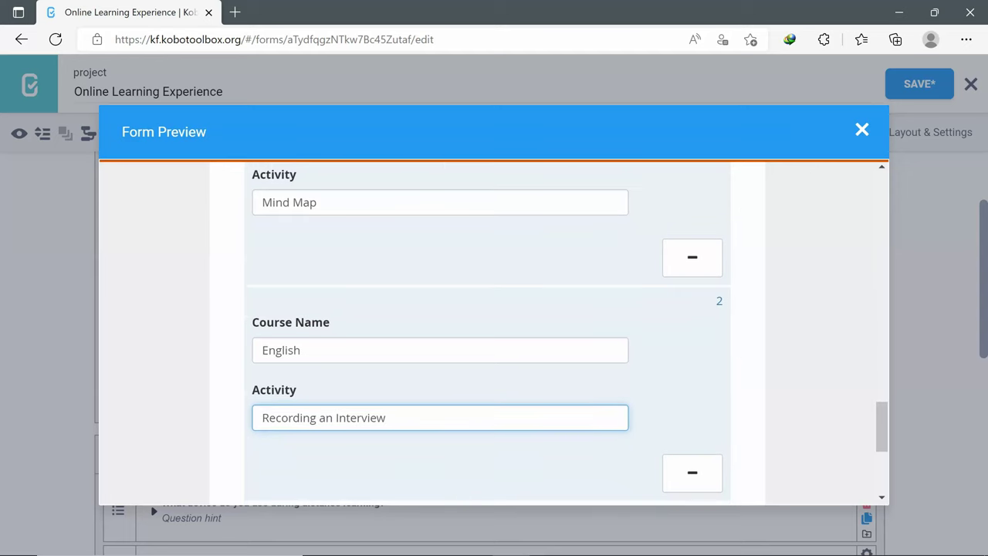
pyautogui.click(692, 471)
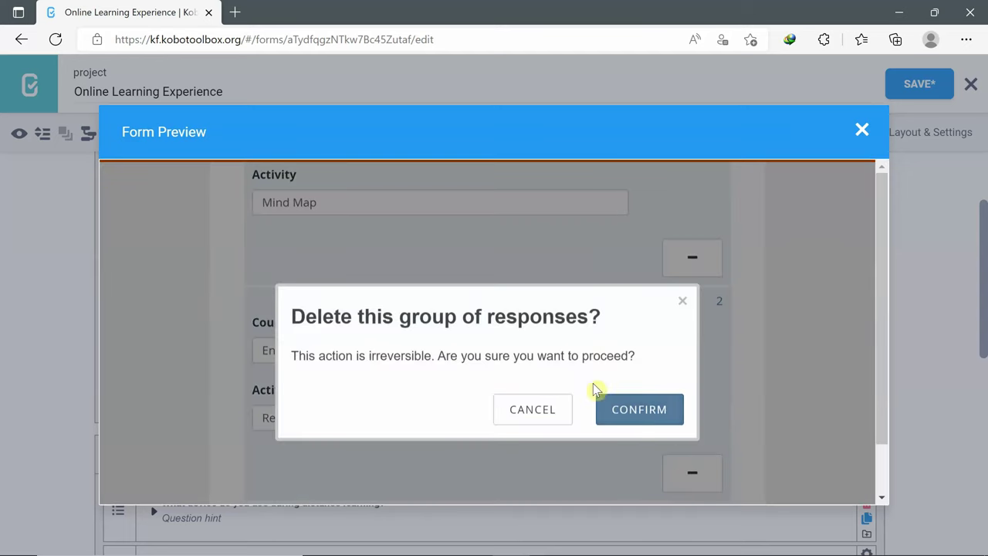
pyautogui.click(633, 417)
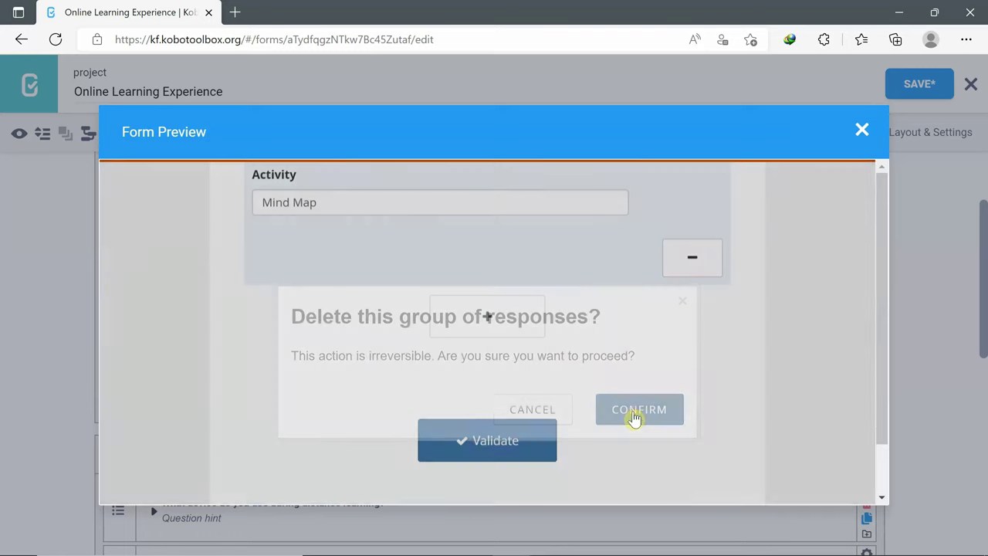
pyautogui.scroll(1, 688, 384)
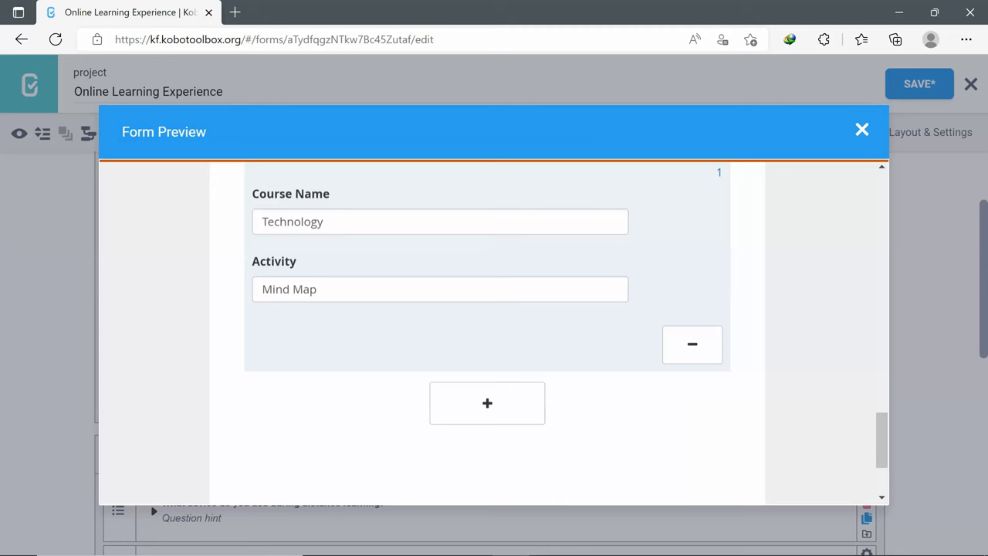
# - Validate the answers in the form preview and close the preview
pyautogui.scroll(-1, 487, 424)
pyautogui.click(487, 424)
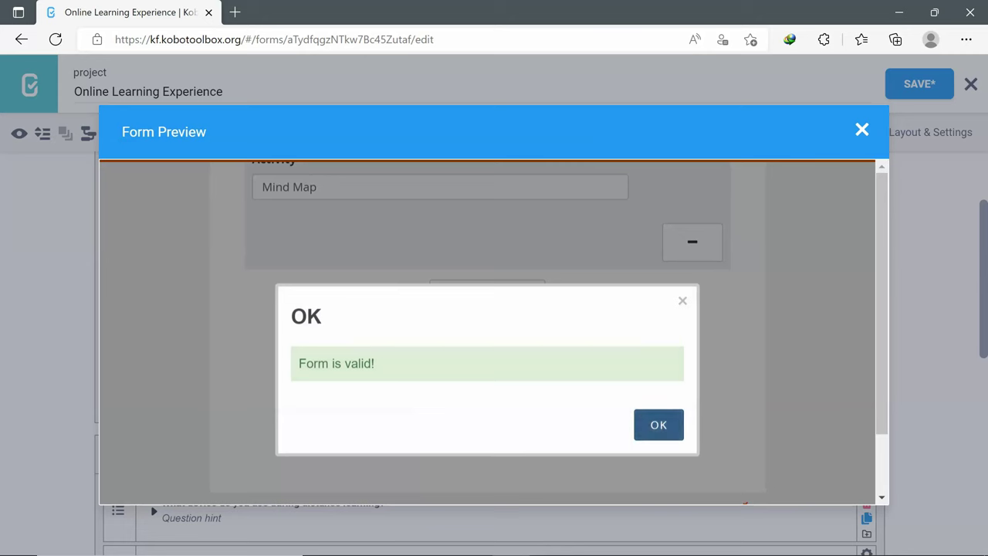
pyautogui.click(683, 301)
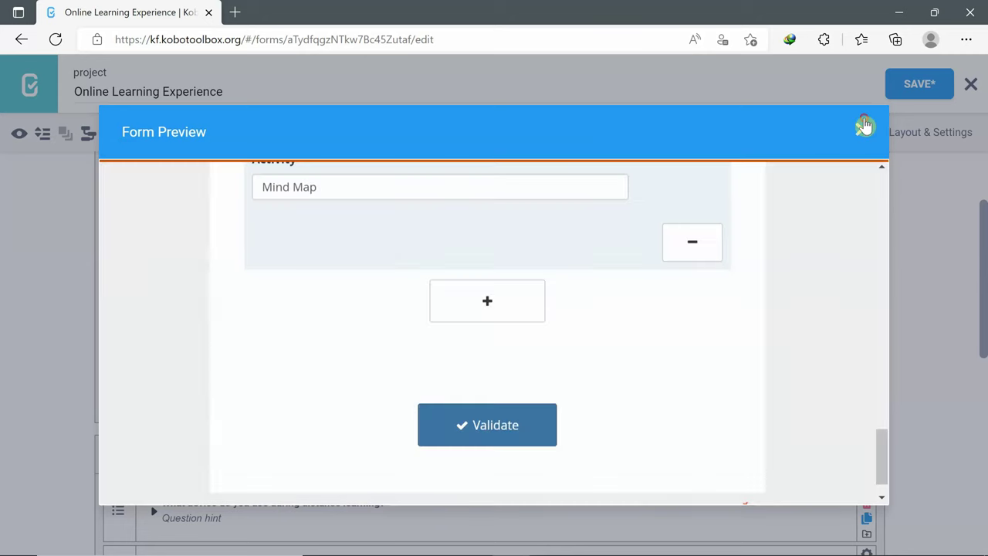
pyautogui.click(865, 125)
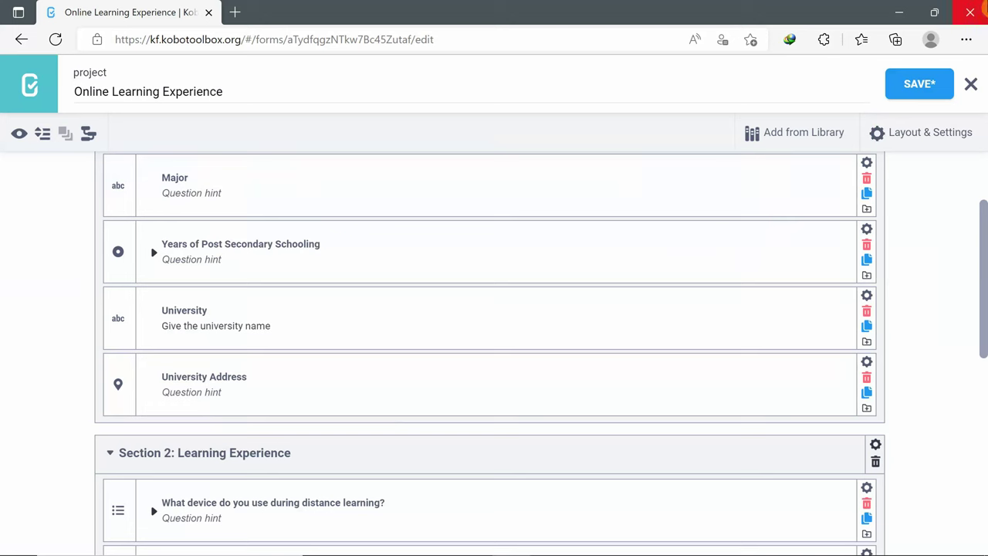
# - Save the form, and deploy the Online Learning Experience draft from its project page
pyautogui.click(922, 87)
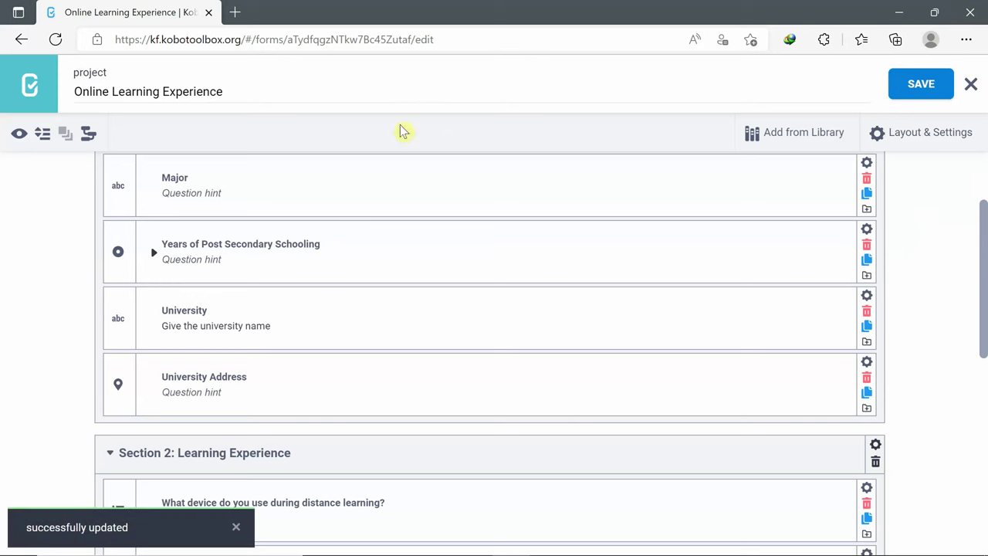
pyautogui.click(28, 85)
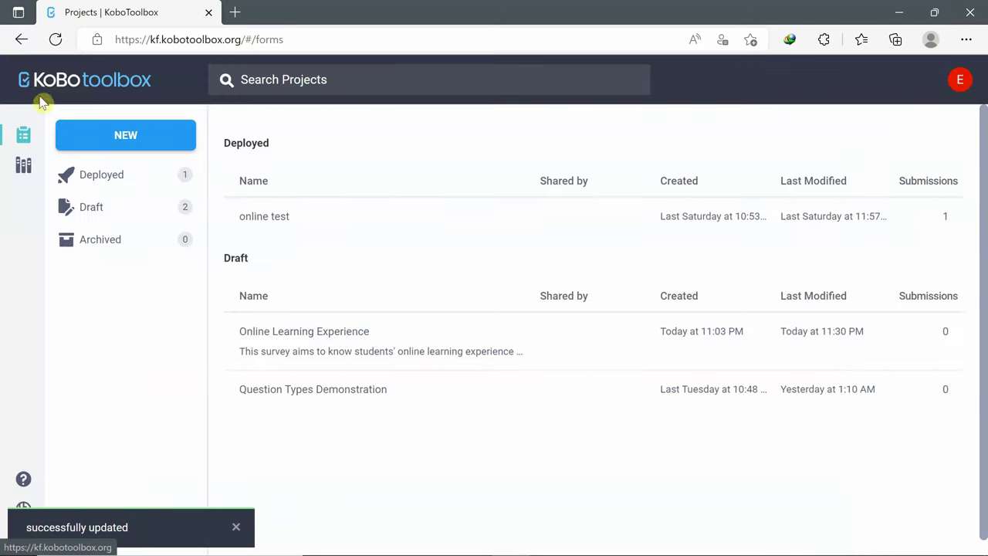
pyautogui.click(90, 212)
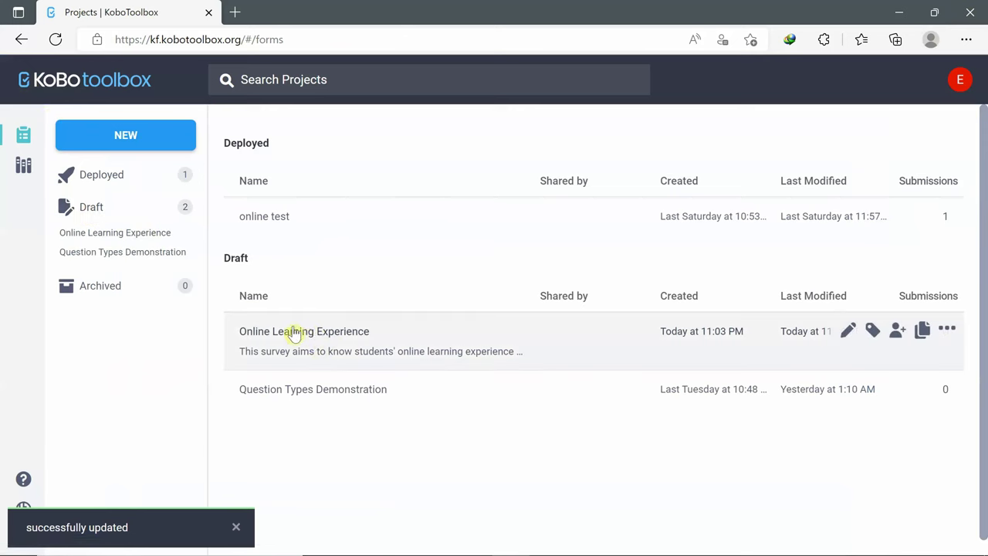
pyautogui.click(342, 339)
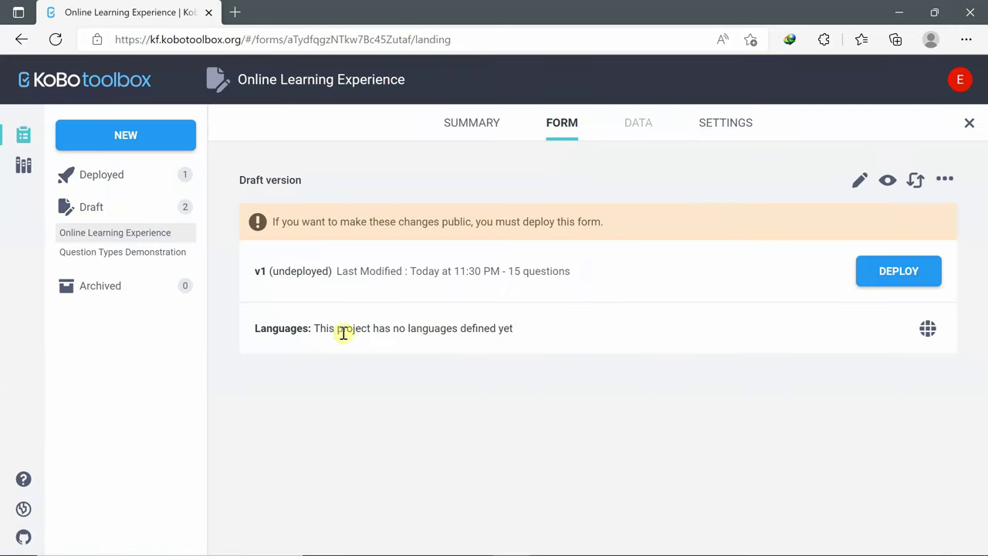
pyautogui.click(887, 278)
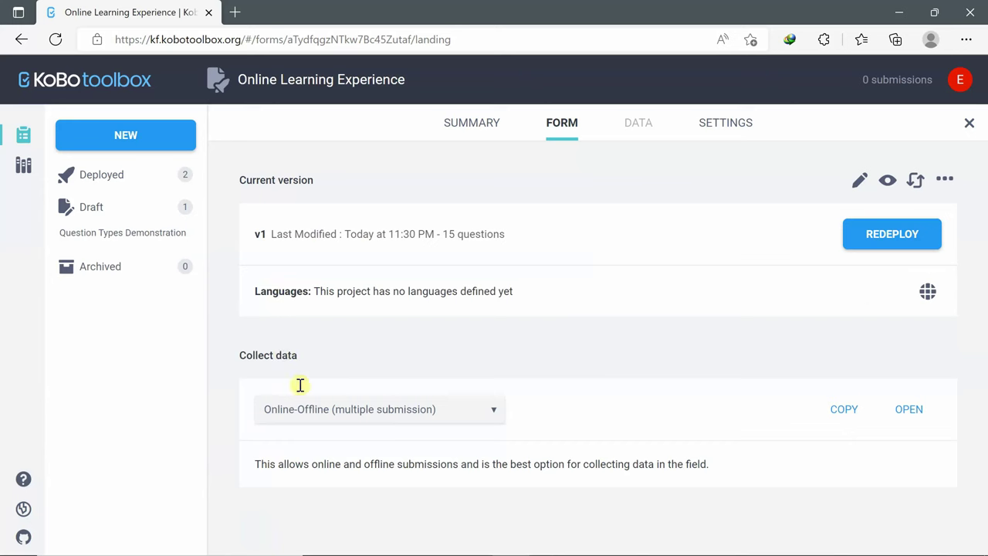
# - Review the available data collection modes of the deployed form without changing the selected one
pyautogui.click(489, 413)
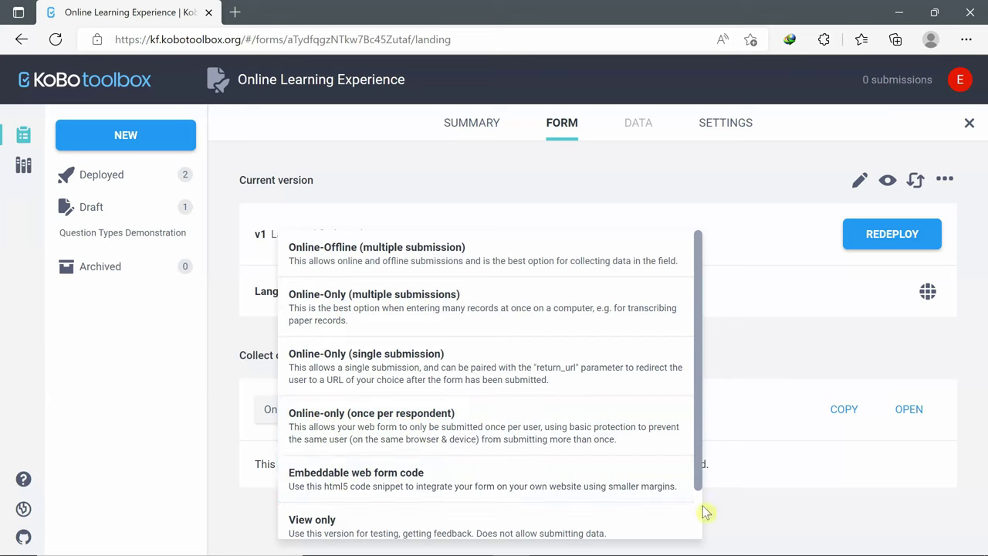
pyautogui.scroll(-1, 700, 512)
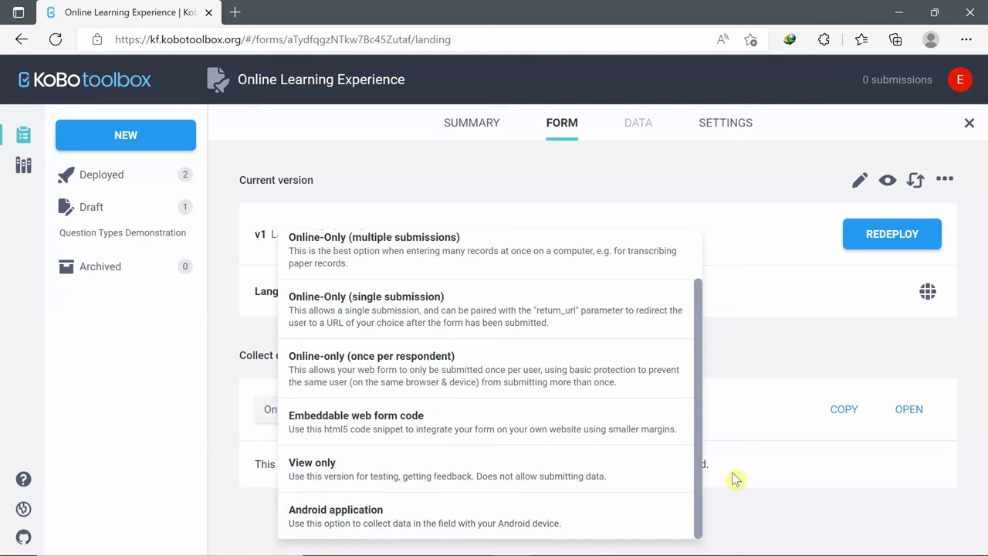
pyautogui.scroll(2, 697, 315)
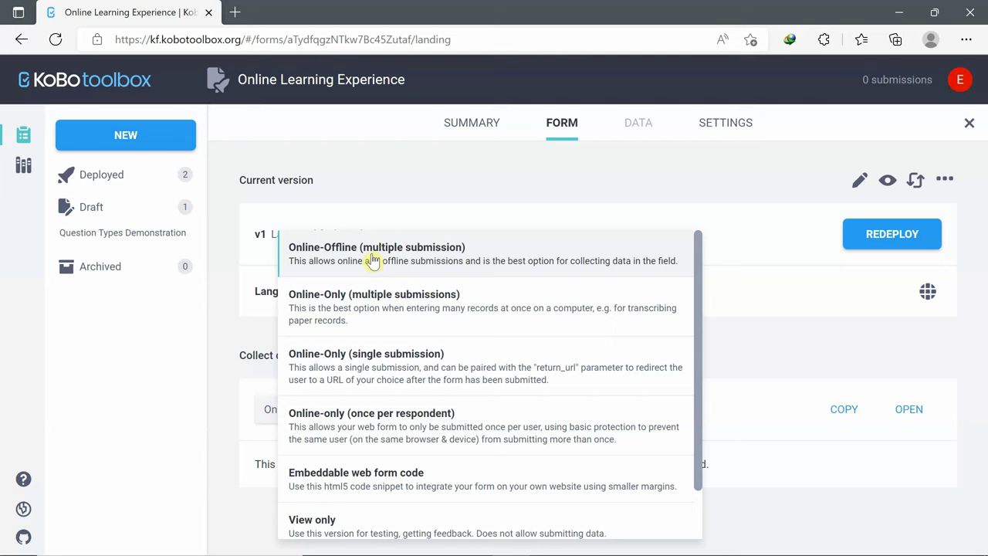
pyautogui.click(762, 491)
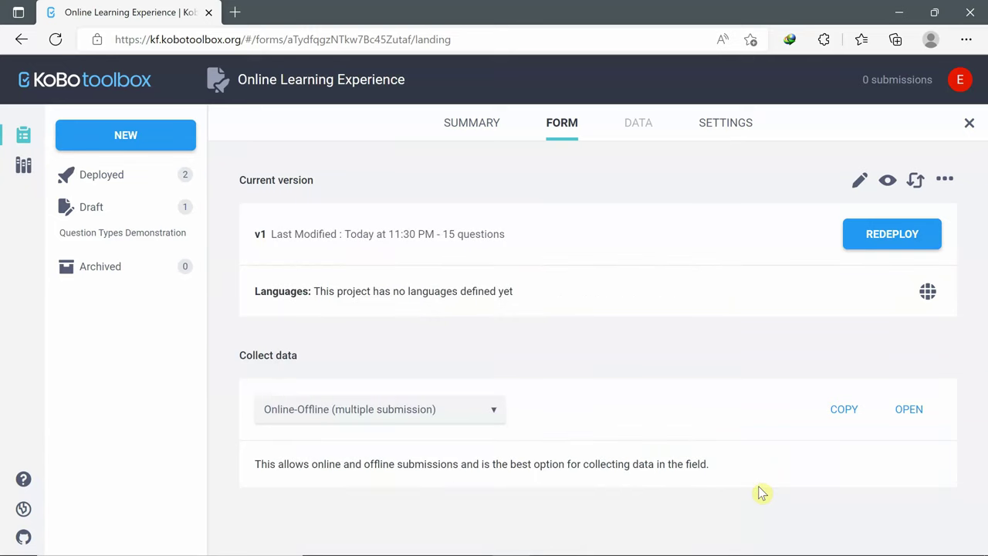
# - Copy the Online-Offline (multiple submission) form link and open it in a new browser tab
pyautogui.click(845, 410)
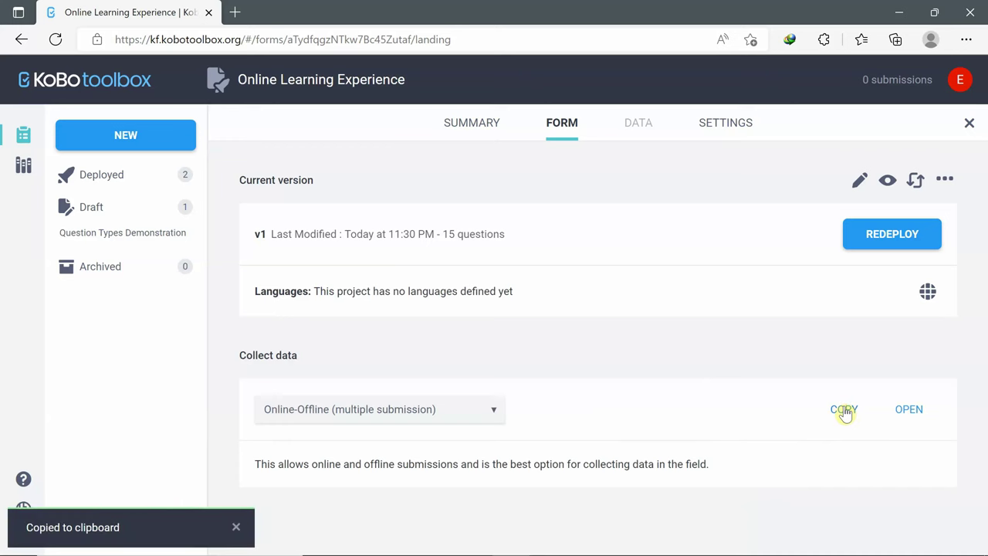
pyautogui.click(238, 12)
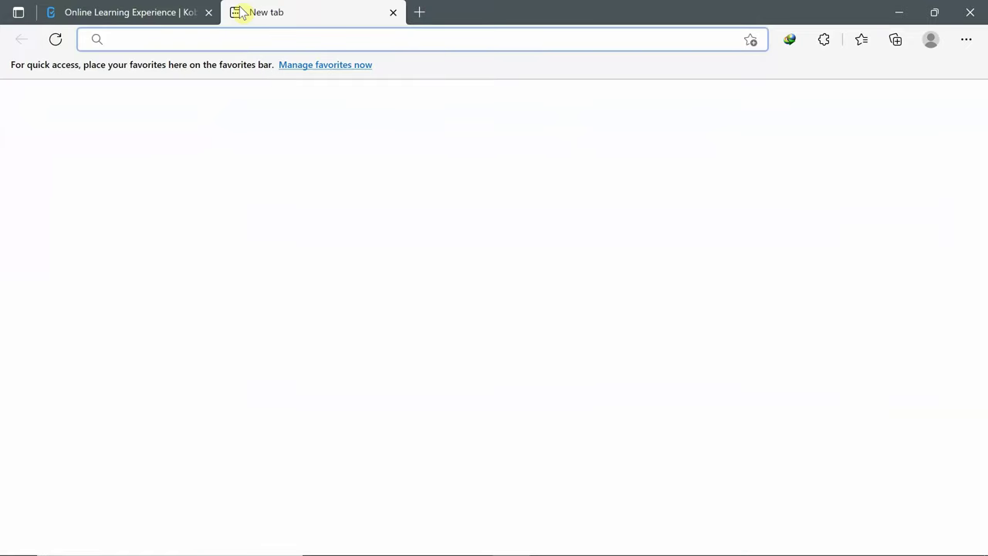
pyautogui.hotkey('ctrl', 'v')
pyautogui.press('Return')
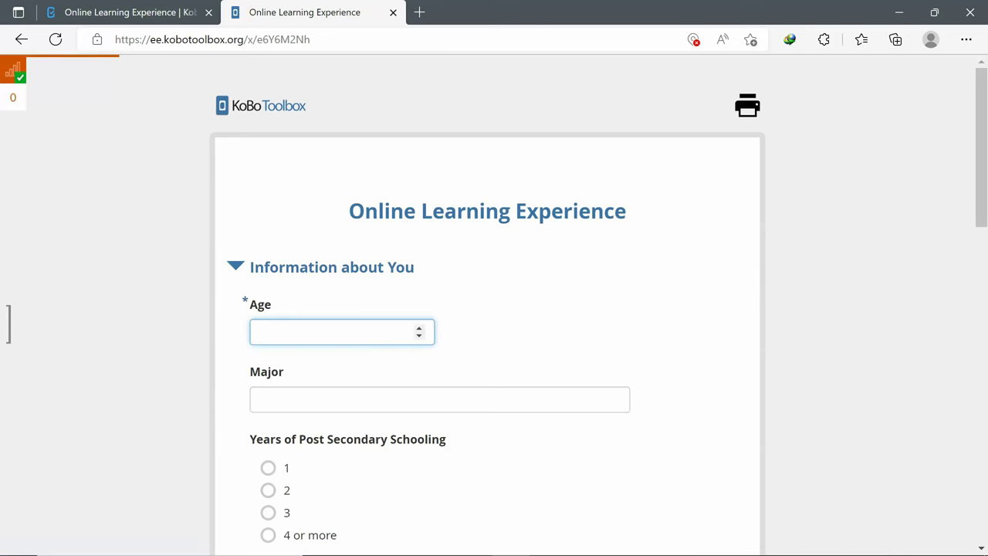
# - Answer the Information about You questions with age 20, major English, 3 years of post-secondary schooling, and Lebanese University
pyautogui.write('20')
pyautogui.click(415, 399)
pyautogui.write('English')
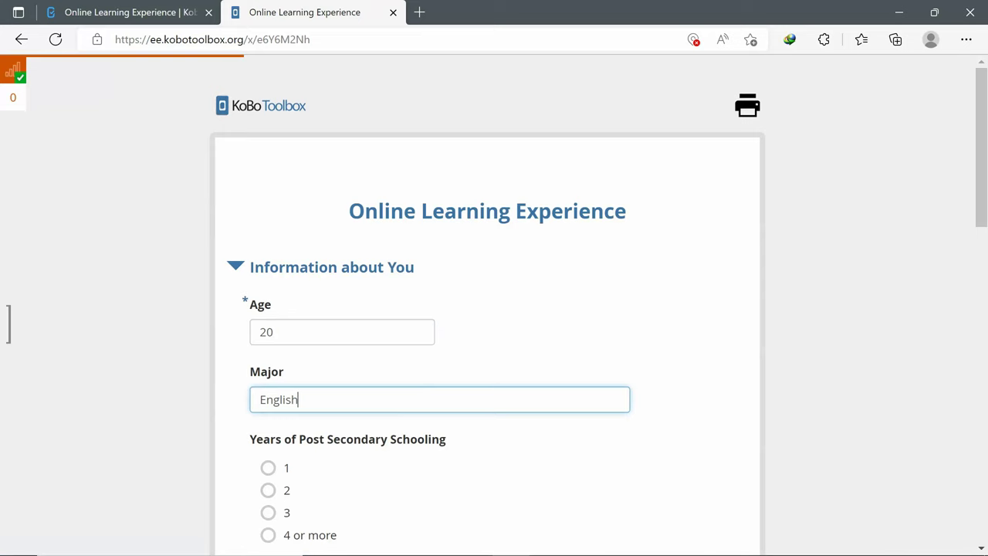
pyautogui.scroll(-2, 495, 309)
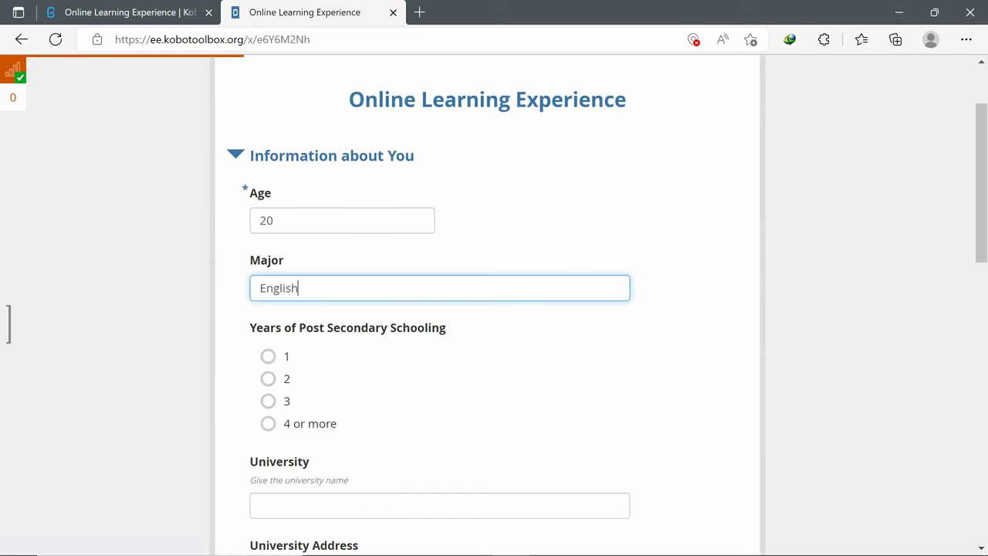
pyautogui.click(268, 401)
pyautogui.scroll(-1, 495, 309)
pyautogui.click(440, 430)
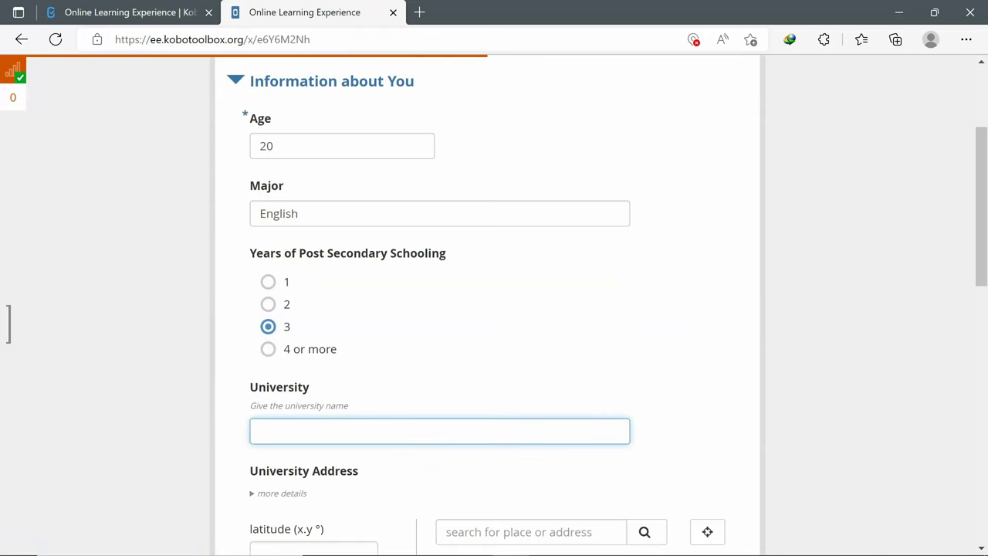
pyautogui.write('Lebanese University')
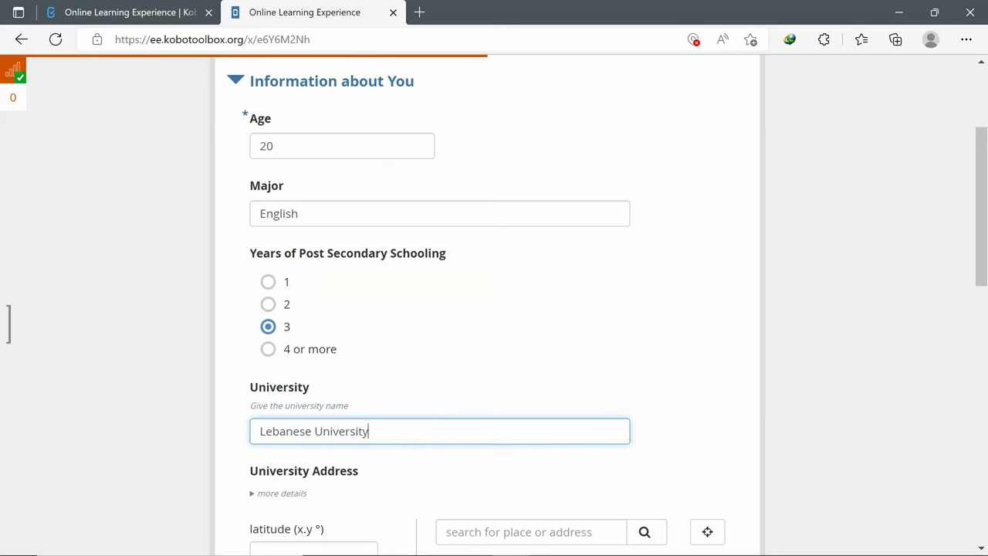
# - Search the University Address map for "lebanese university" and mark the university's location on the map
pyautogui.scroll(-3, 494, 309)
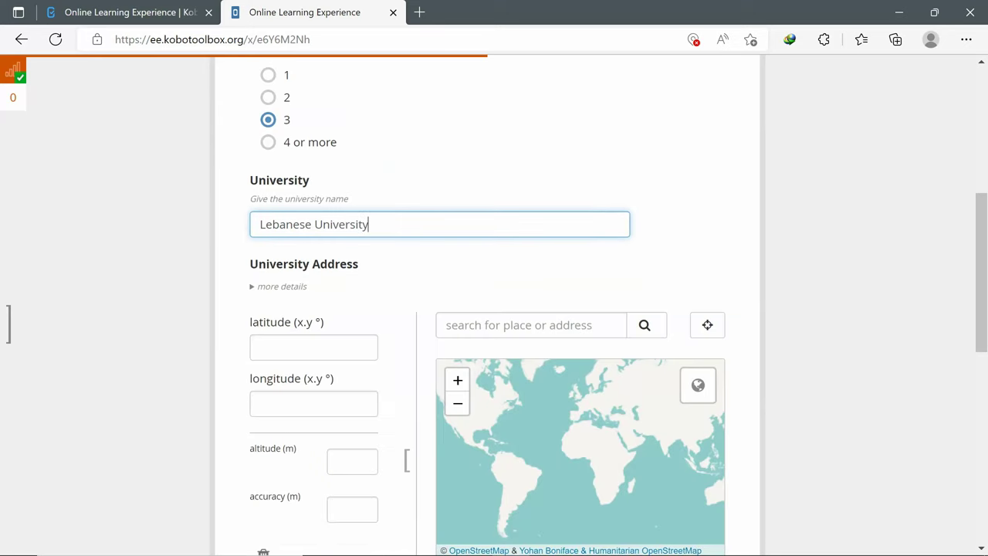
pyautogui.click(471, 330)
pyautogui.write('lebanese university')
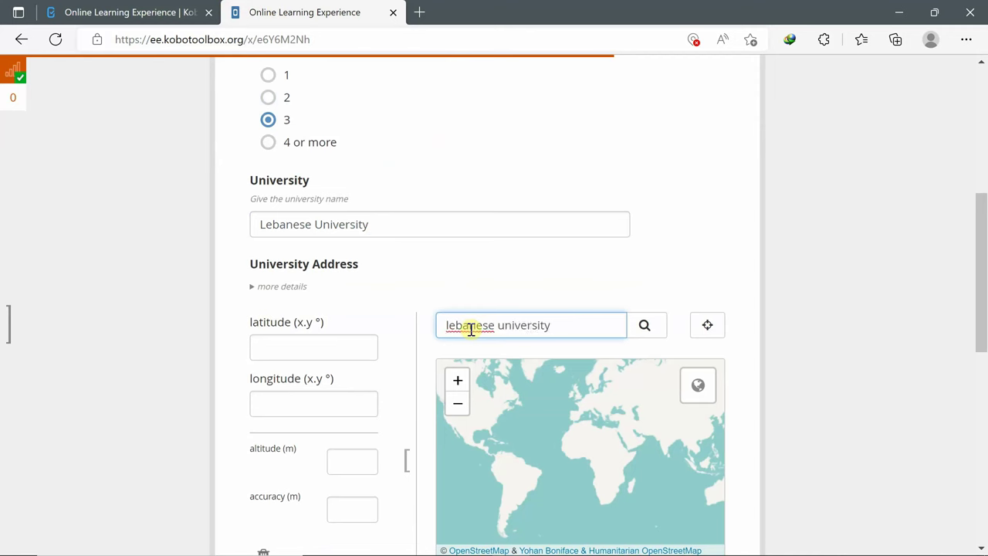
pyautogui.press('Return')
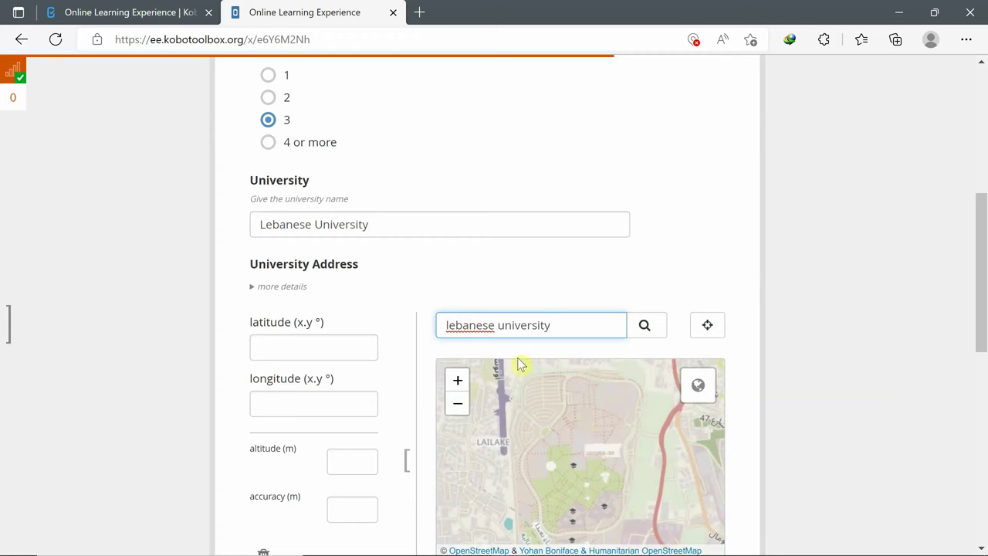
pyautogui.click(604, 505)
# - Answer Section 2 with Mobile Phone as the device, No for stressful distance learning, and Yes for helpful remote learning experiences
pyautogui.scroll(-2, 495, 309)
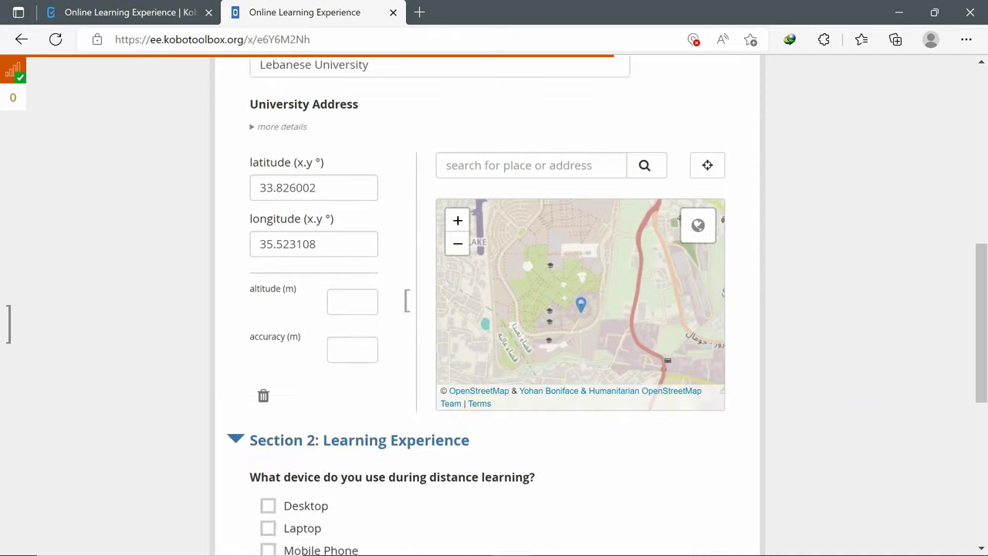
pyautogui.scroll(-2, 494, 309)
pyautogui.scroll(-1, 494, 308)
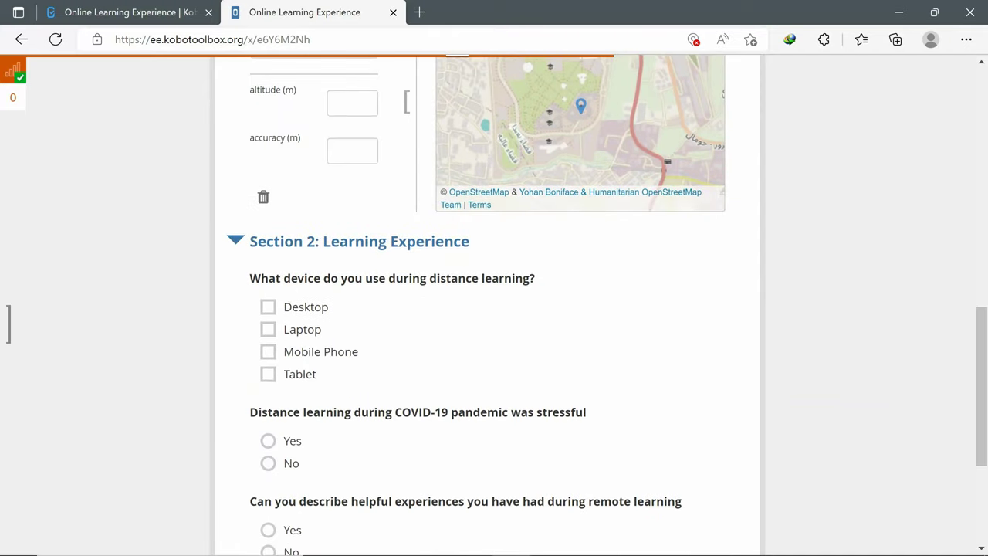
pyautogui.click(268, 351)
pyautogui.scroll(-2, 494, 309)
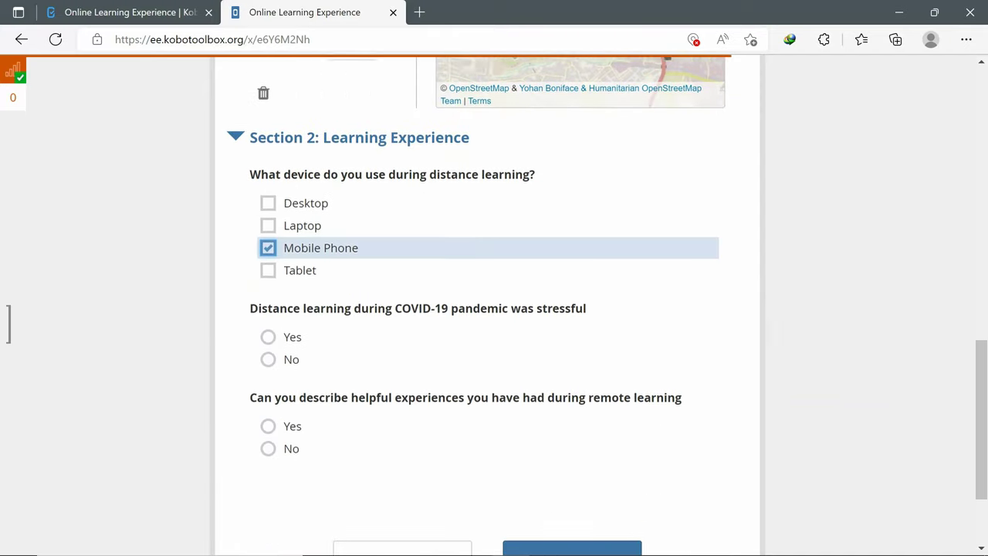
pyautogui.click(268, 342)
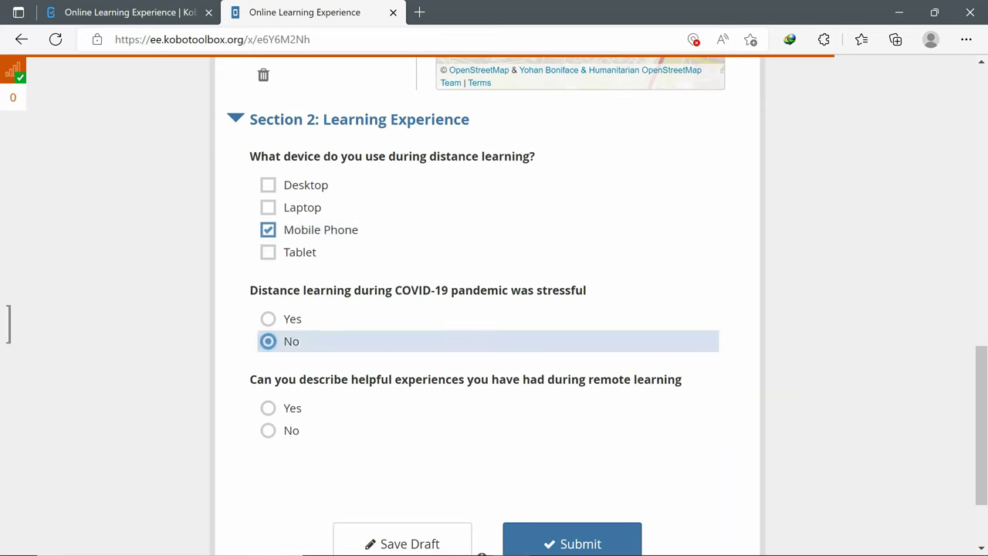
pyautogui.scroll(-2, 494, 309)
pyautogui.click(268, 309)
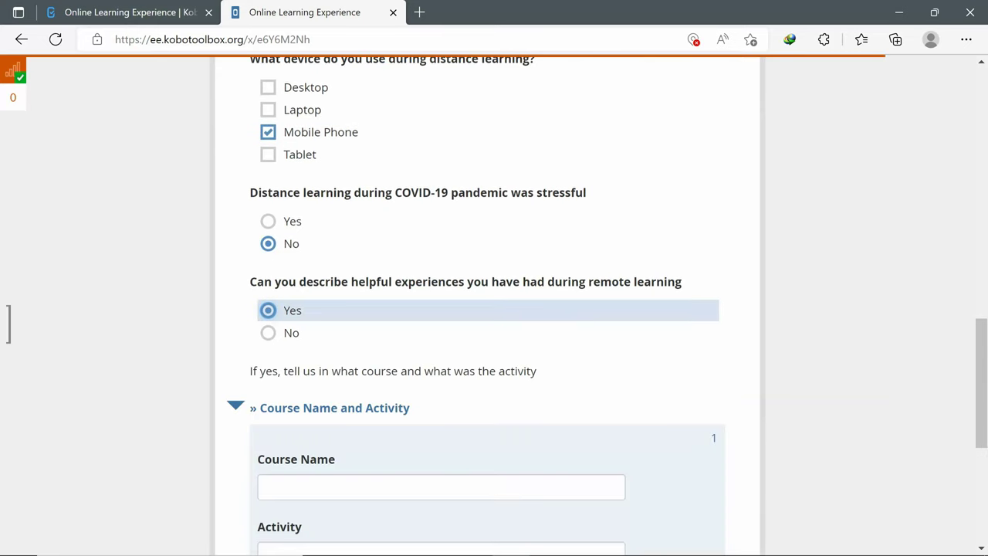
# - Enter Research Methodology as the course name and "Collaboration in breakout rooms" as its activity
pyautogui.scroll(-1, 494, 309)
pyautogui.click(441, 413)
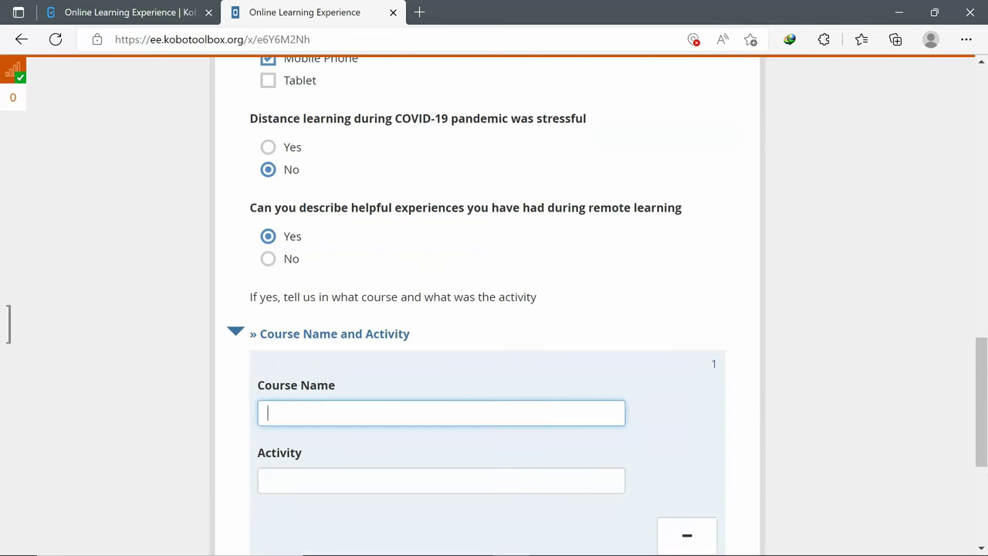
pyautogui.write('Research Meth')
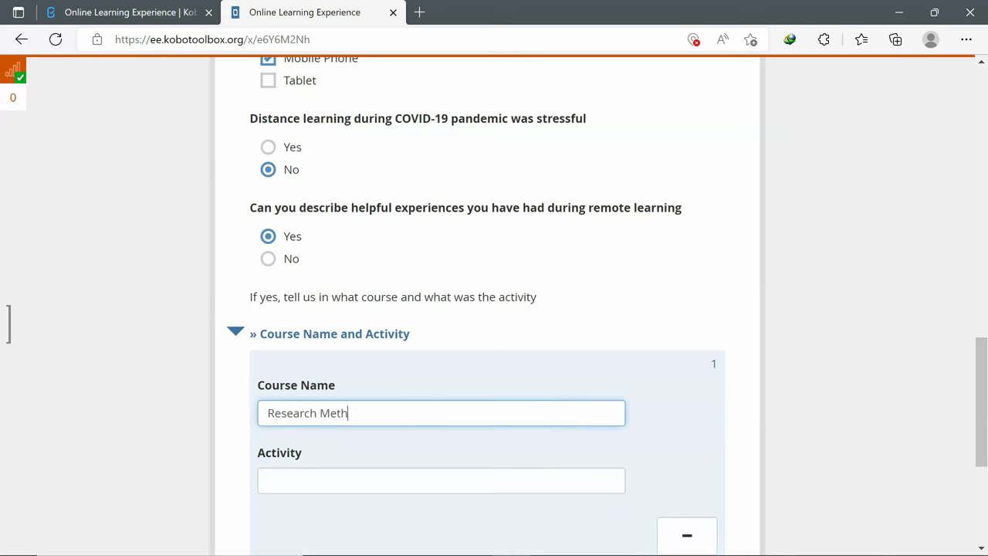
pyautogui.write('odology')
pyautogui.click(441, 480)
pyautogui.write('Colla')
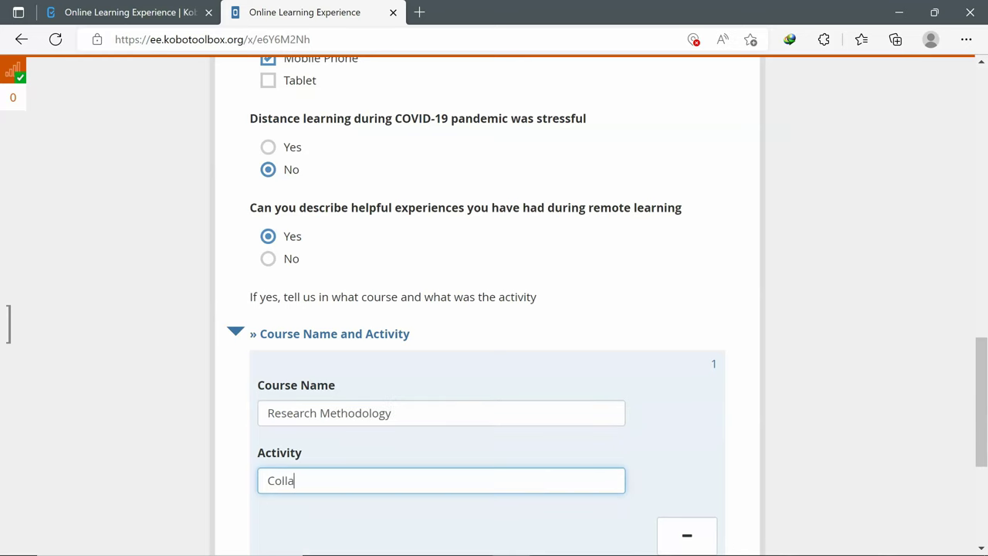
pyautogui.write('boration in breakout rooms')
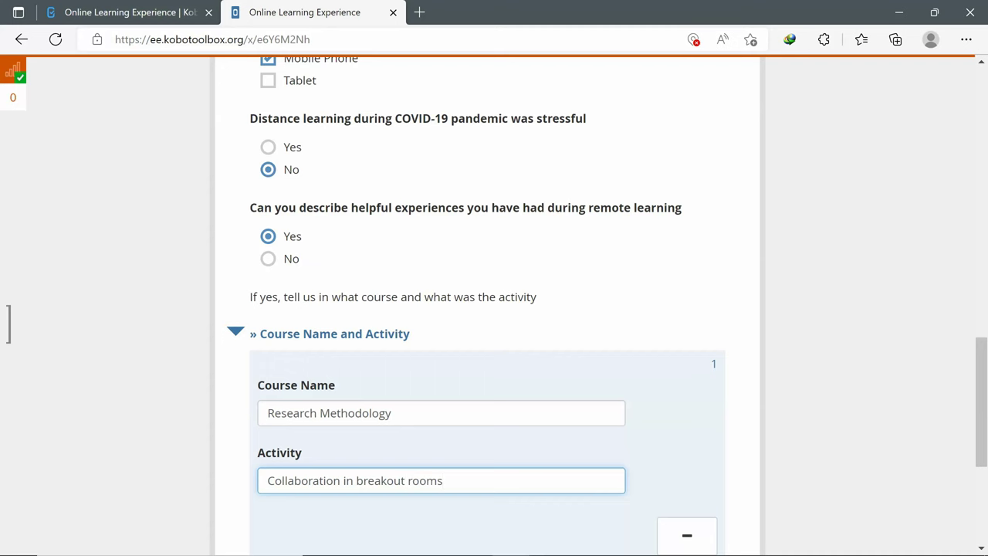
# - Submit the completed survey response and dismiss the submission notice
pyautogui.scroll(-3, 486, 309)
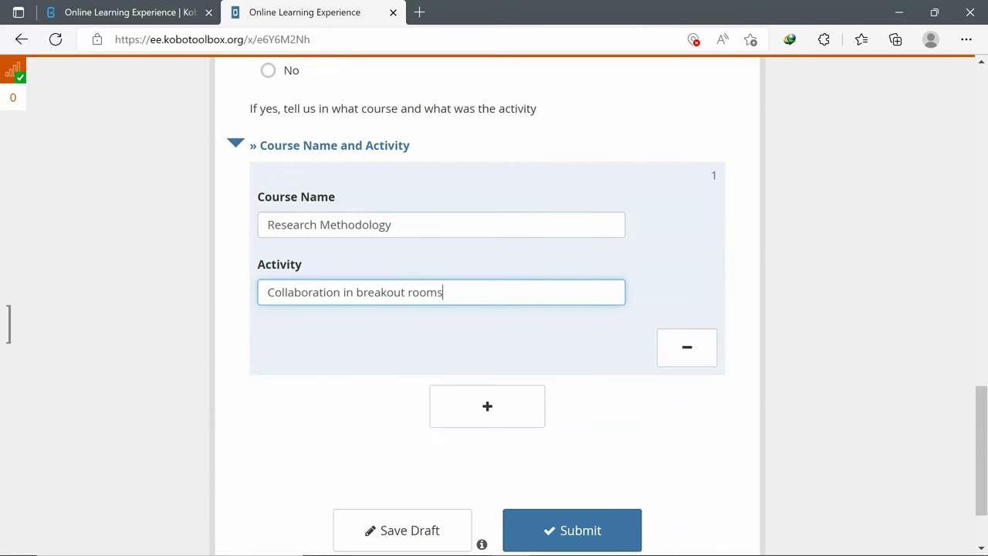
pyautogui.scroll(-1, 486, 309)
pyautogui.click(579, 473)
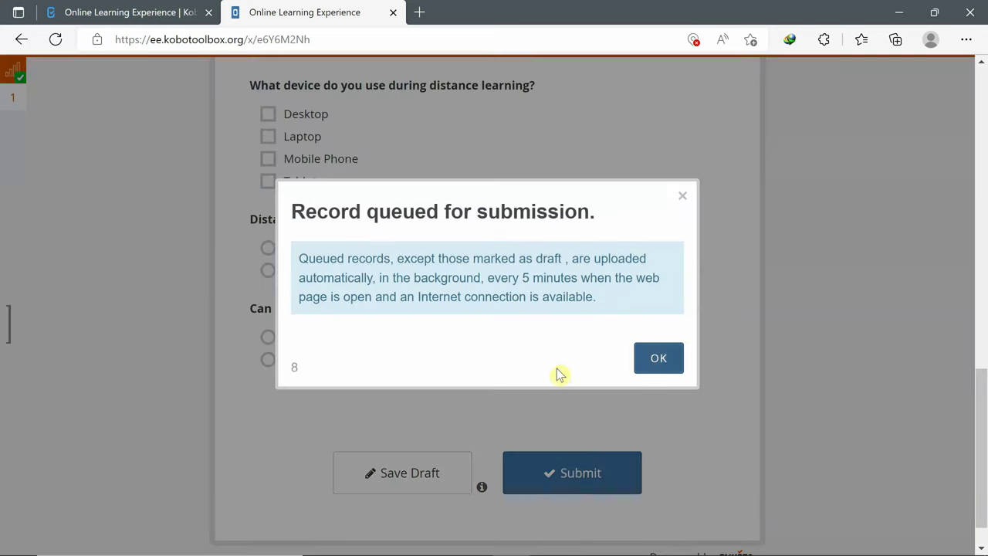
pyautogui.click(649, 357)
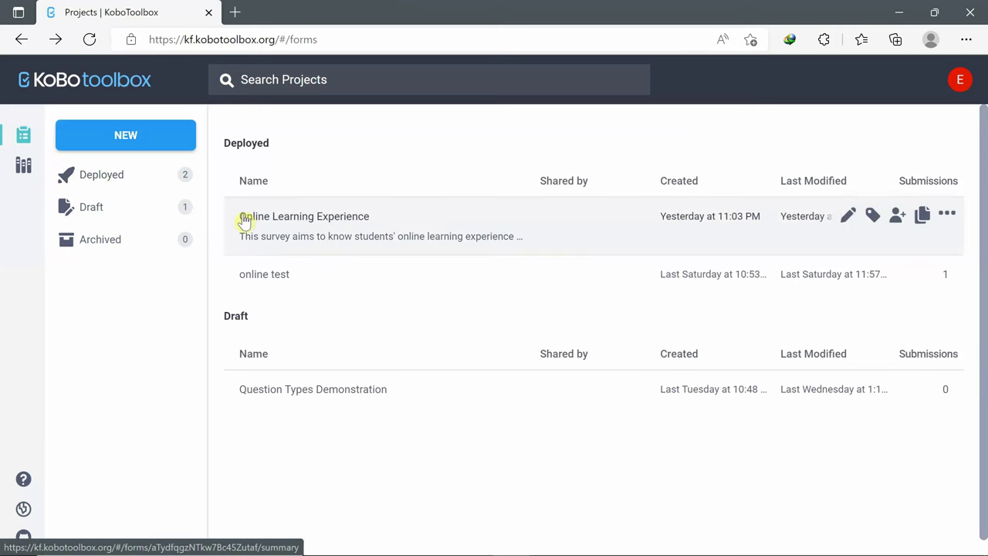
# - Open the Online Learning Experience project and review the submission chart, totals and form details in its summary
pyautogui.click(301, 217)
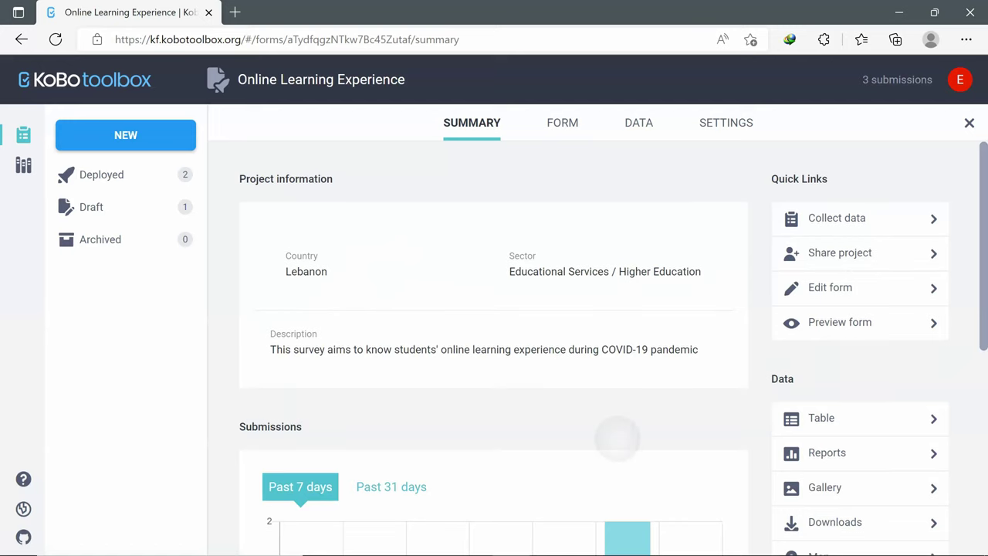
pyautogui.scroll(-5, 618, 379)
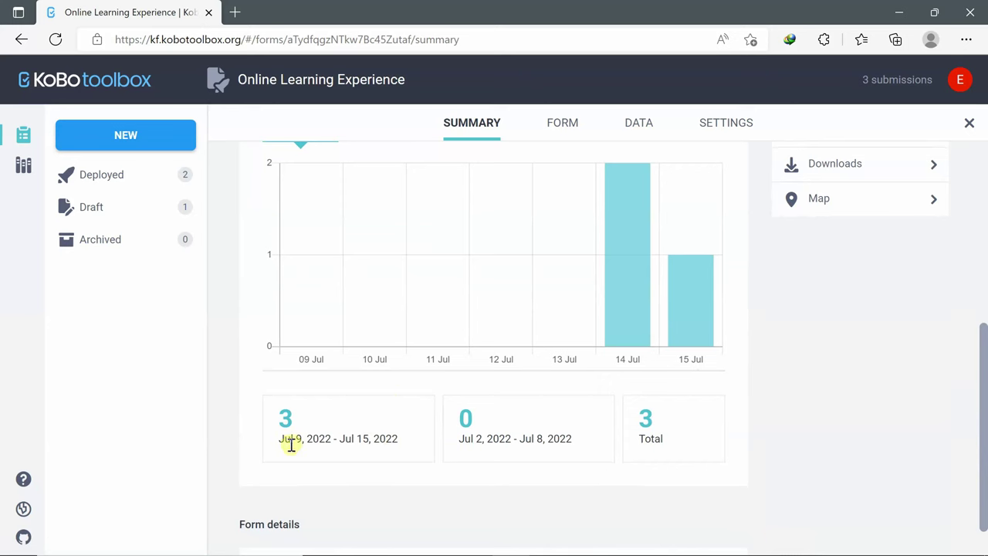
pyautogui.scroll(1, 421, 433)
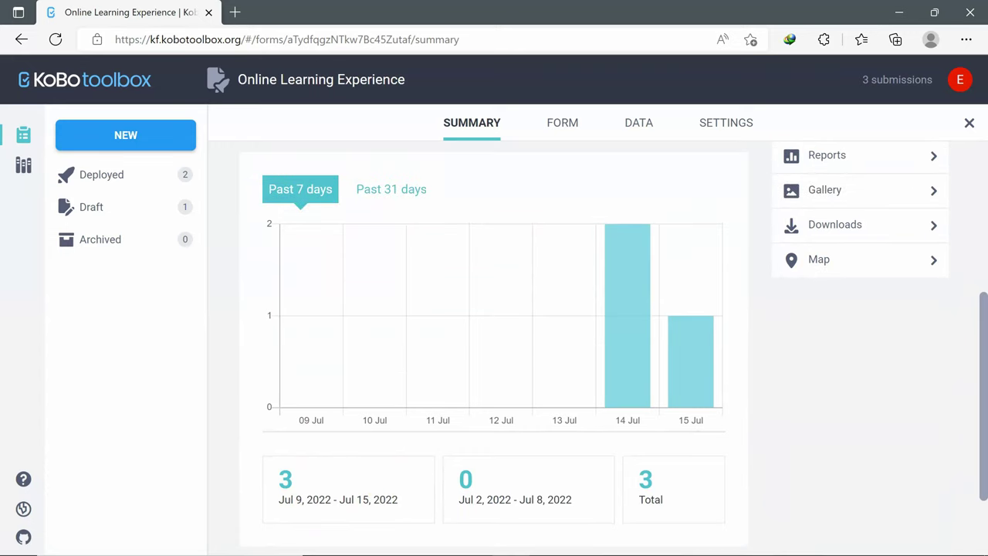
pyautogui.scroll(-2, 494, 348)
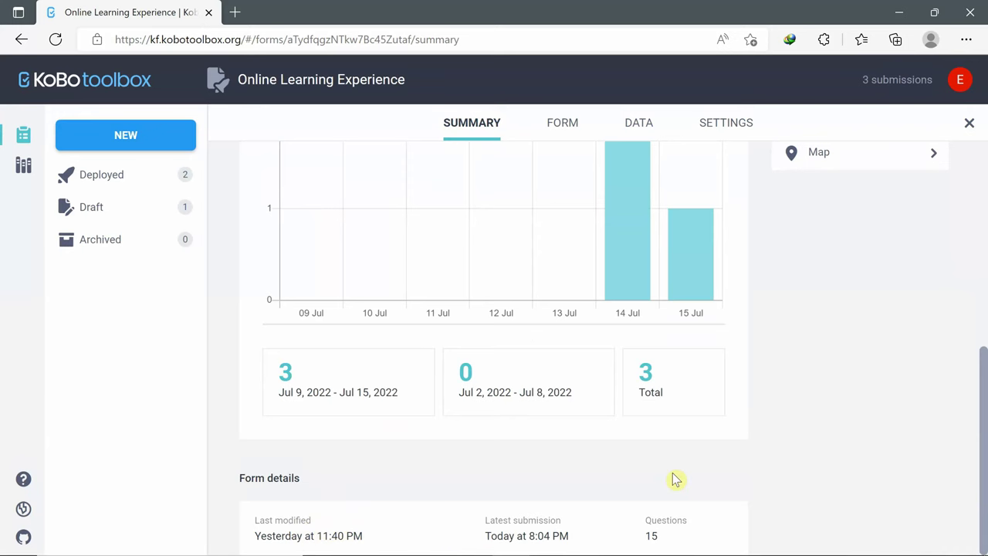
# - Edit the project's form so the age question reads "Your Age in numbers", save it, and return to the project list
pyautogui.click(566, 131)
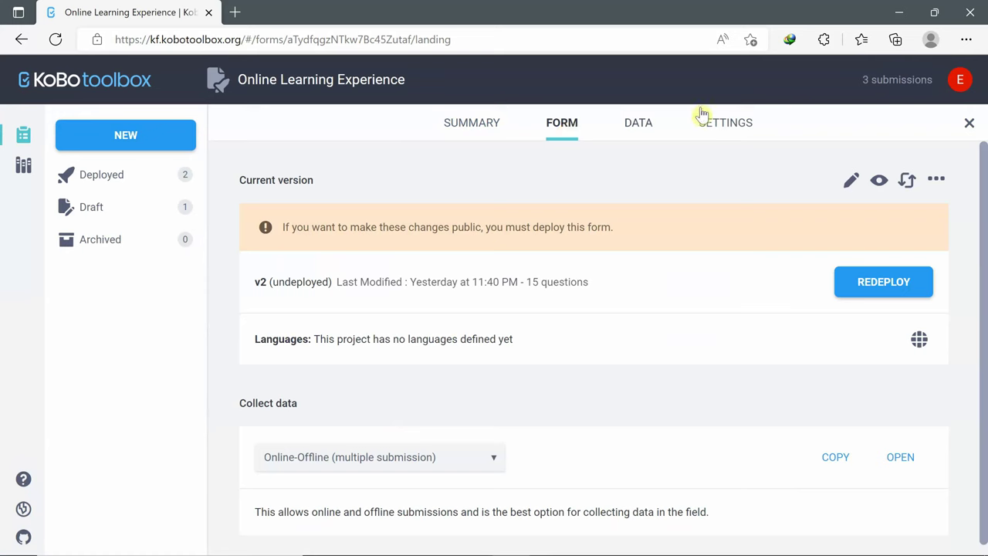
pyautogui.click(855, 185)
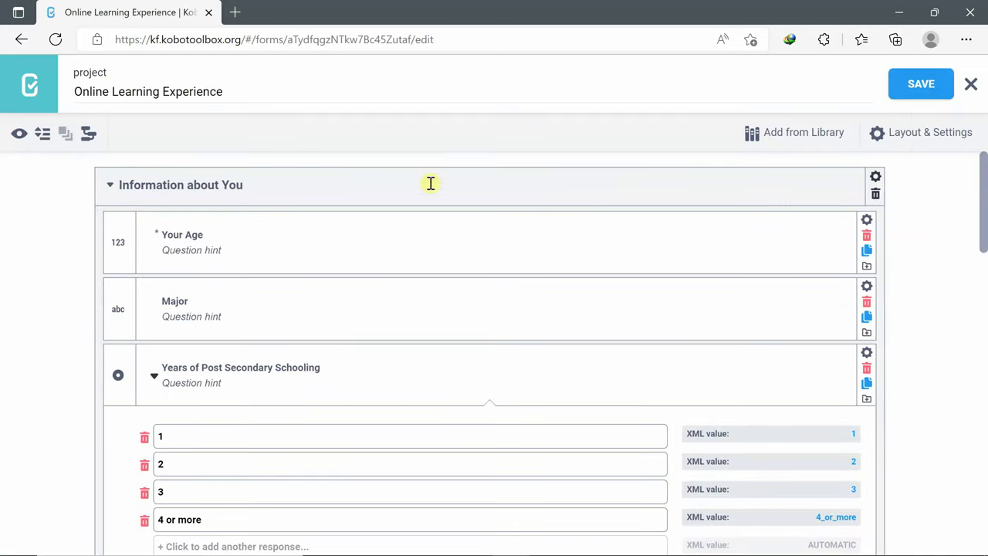
pyautogui.click(210, 236)
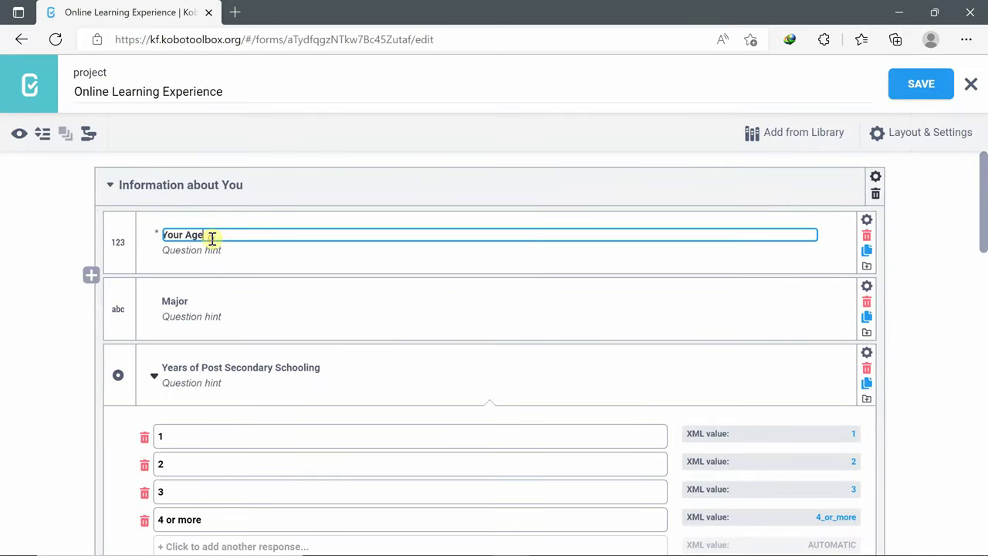
pyautogui.write('in numbers')
pyautogui.click(934, 90)
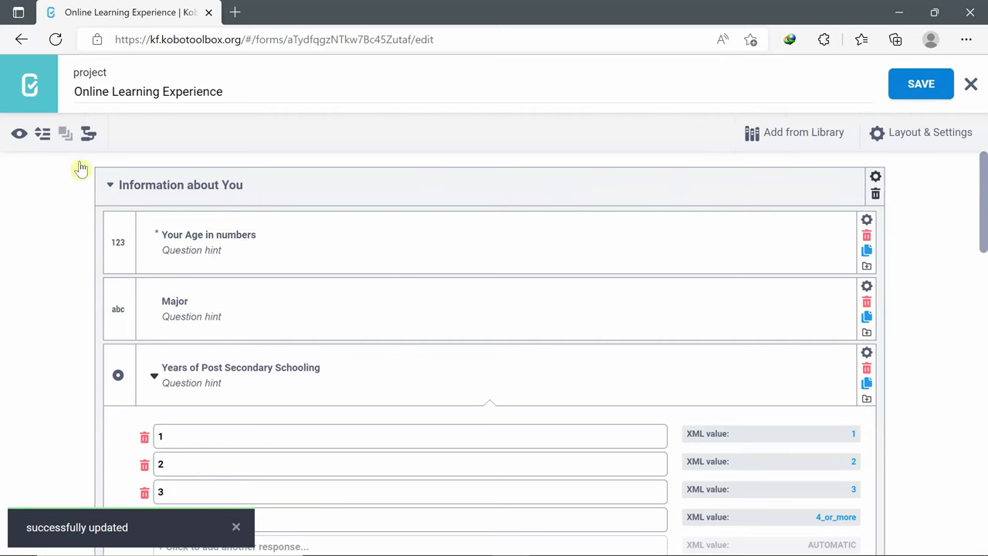
pyautogui.click(48, 102)
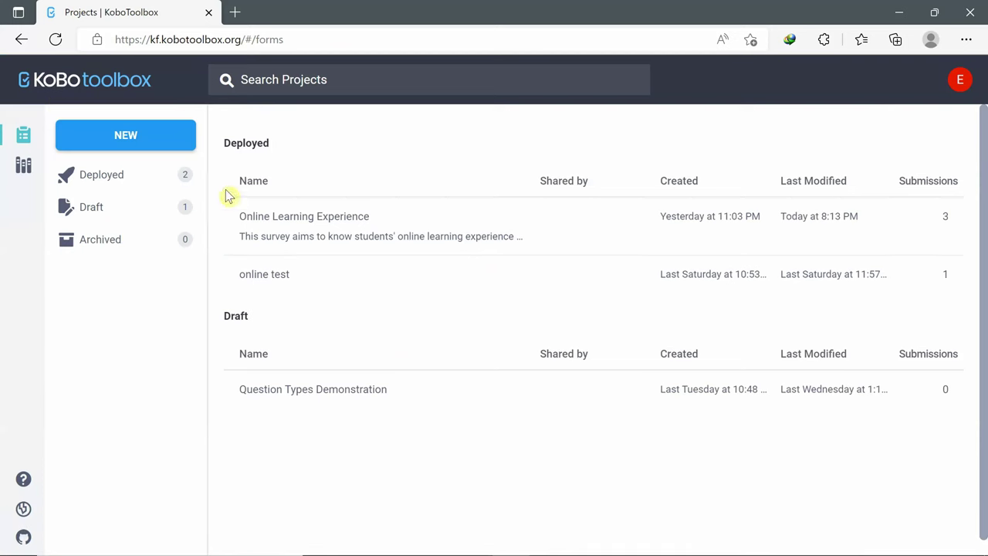
# - Open the form page of the deployed Online Learning Experience project and try to redeploy the edited version
pyautogui.click(104, 175)
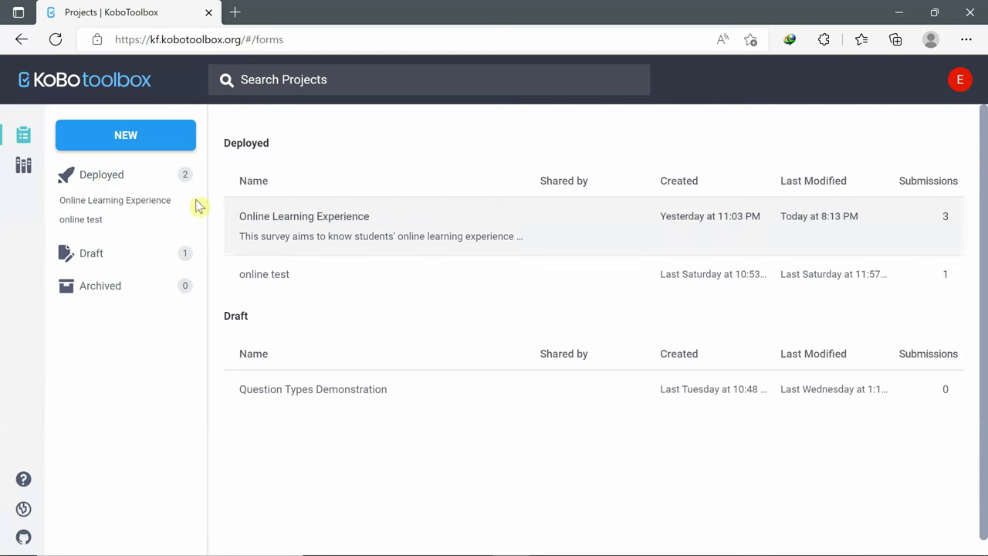
pyautogui.click(152, 202)
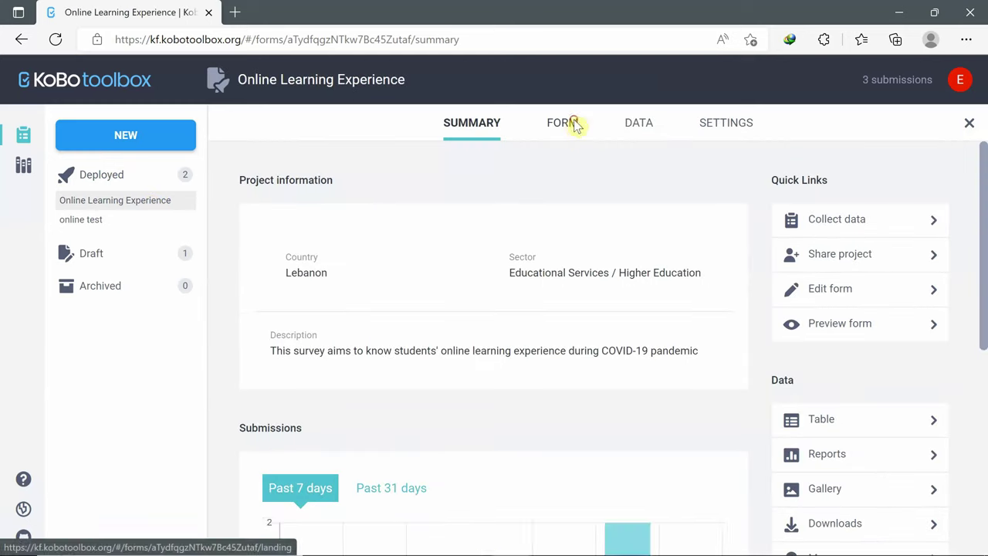
pyautogui.click(576, 126)
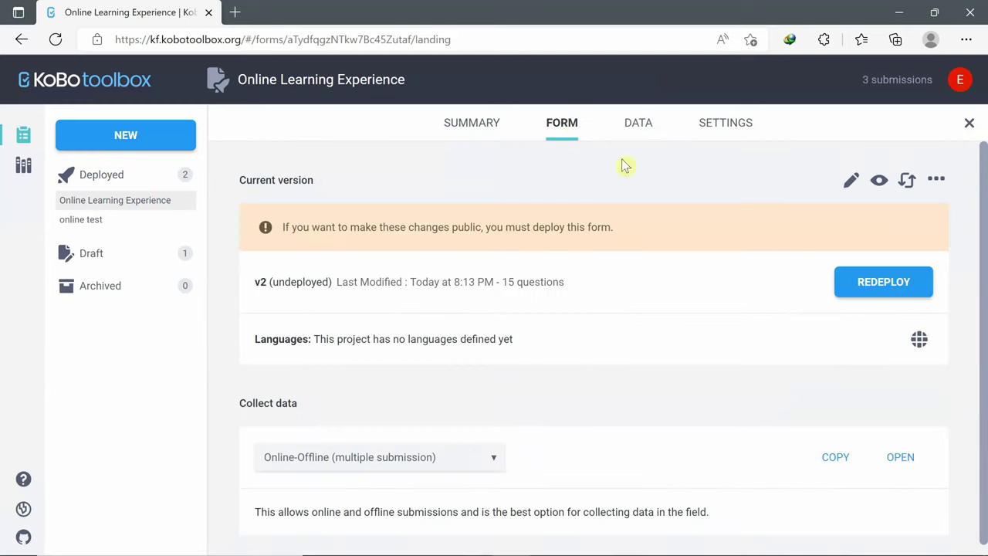
pyautogui.click(885, 284)
# - Set the data collection mode to Android application and review the KoboCollect setup instructions
pyautogui.scroll(-1, 853, 353)
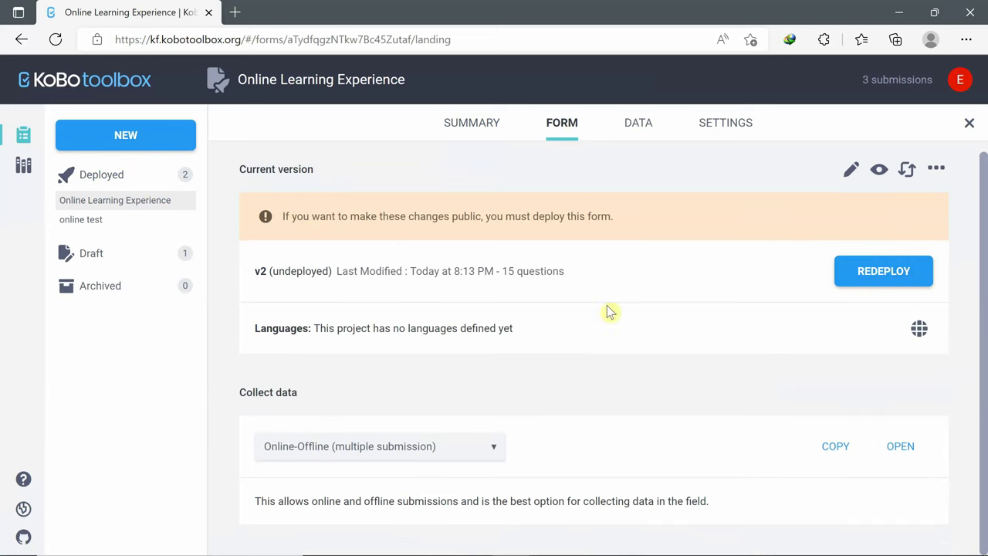
pyautogui.click(494, 451)
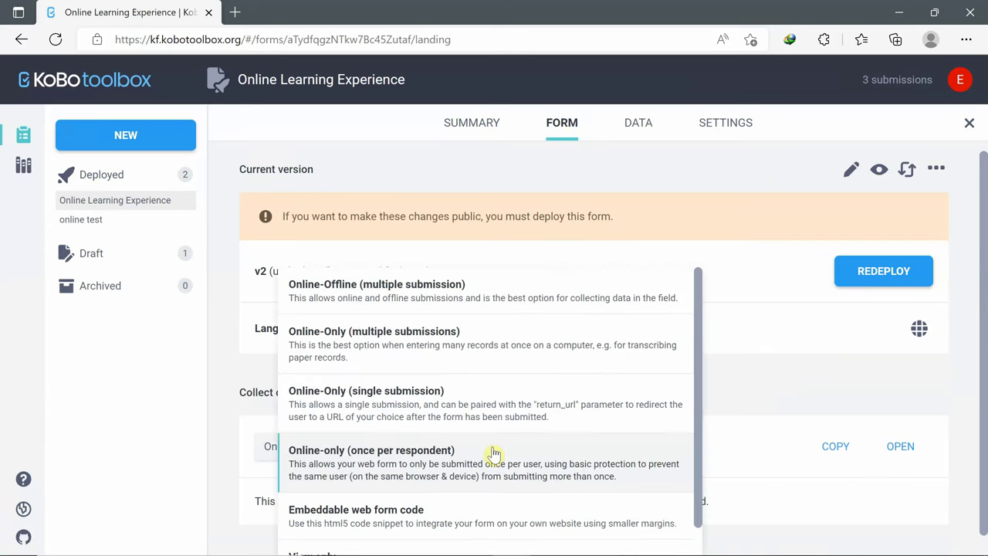
pyautogui.scroll(-1, 493, 452)
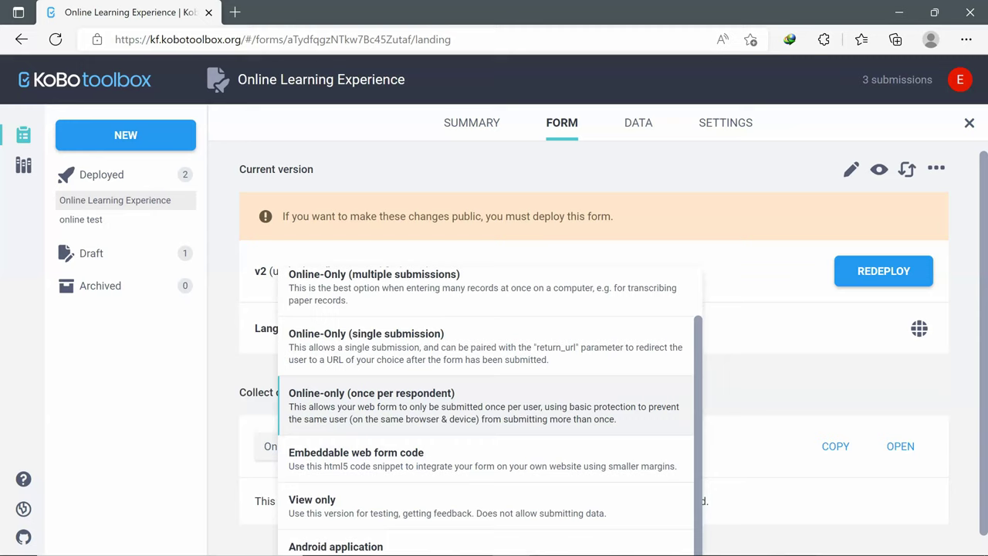
pyautogui.click(370, 547)
pyautogui.scroll(-2, 495, 347)
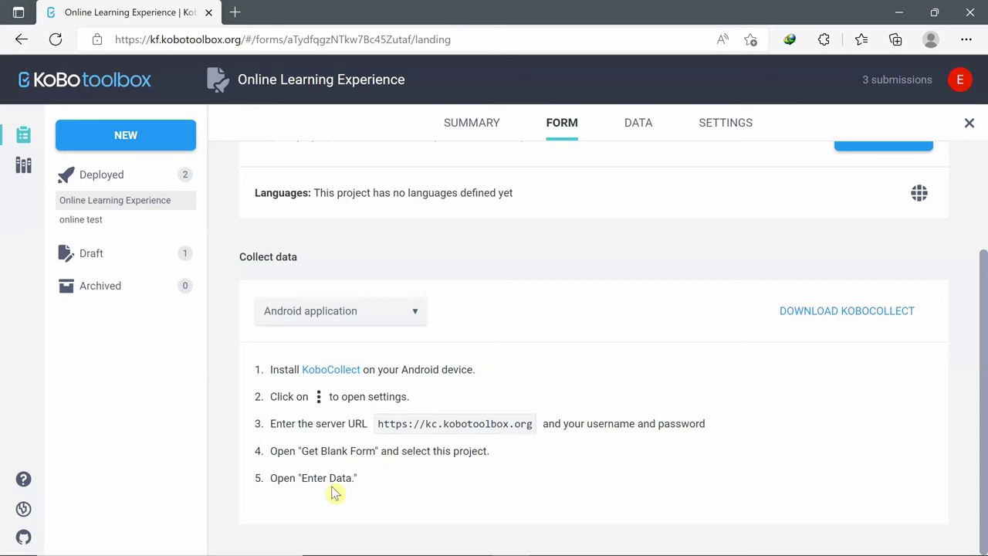
# - Open the Online Learning Experience project's collected data as a table and review the submitted answers across its columns
pyautogui.click(640, 133)
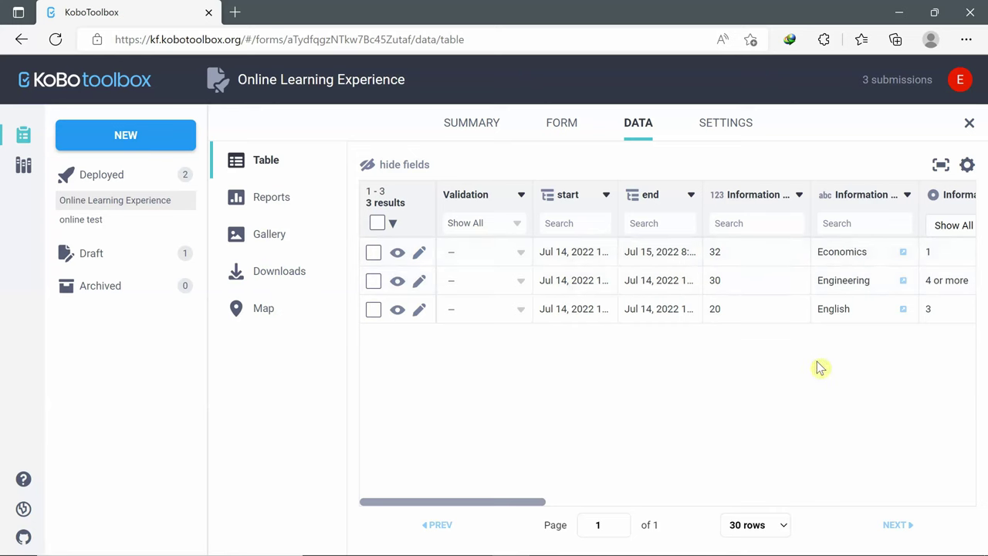
pyautogui.hscroll(5, 938, 497)
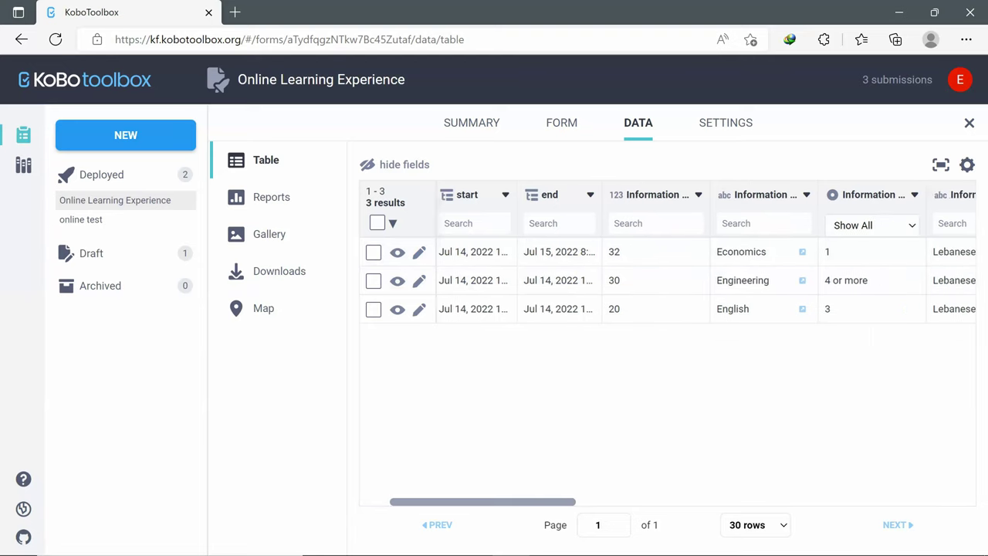
pyautogui.hscroll(5, 668, 348)
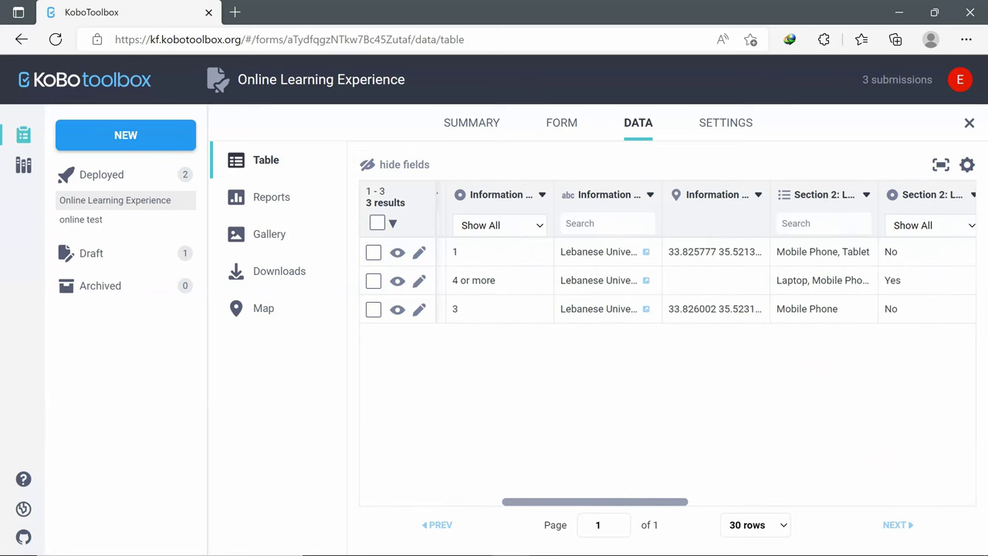
# - Open the project's automated default report and examine the statistics and charts for every survey question
pyautogui.click(272, 197)
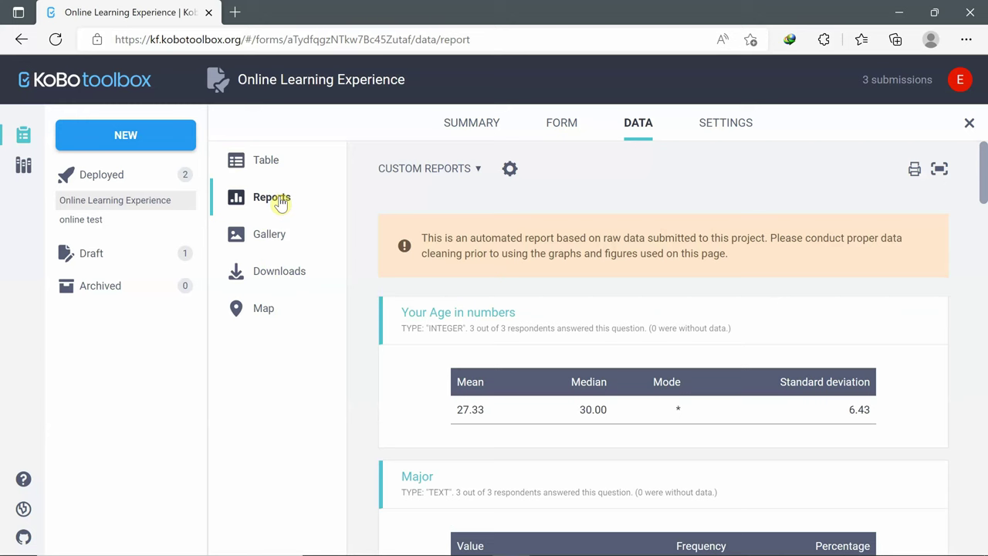
pyautogui.scroll(-2, 279, 202)
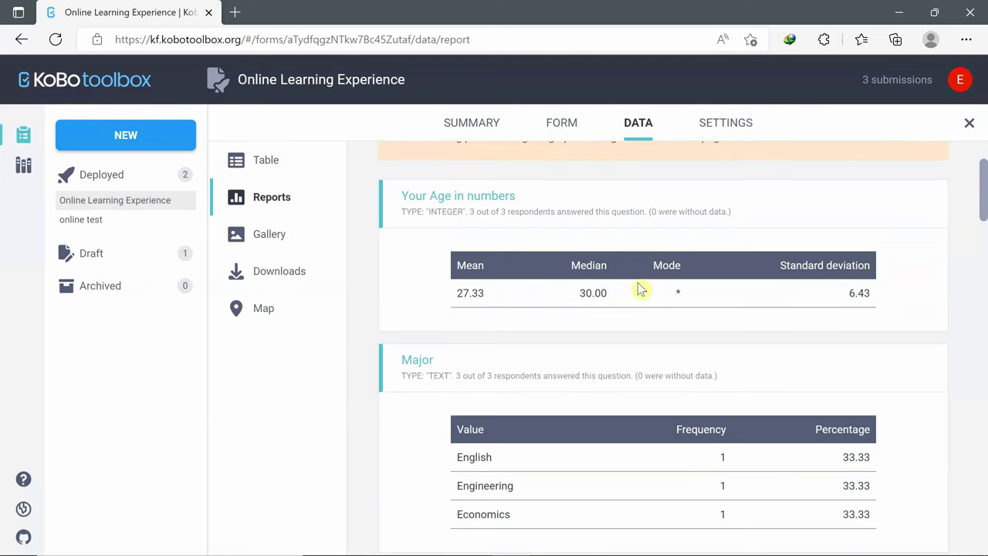
pyautogui.scroll(-2, 882, 313)
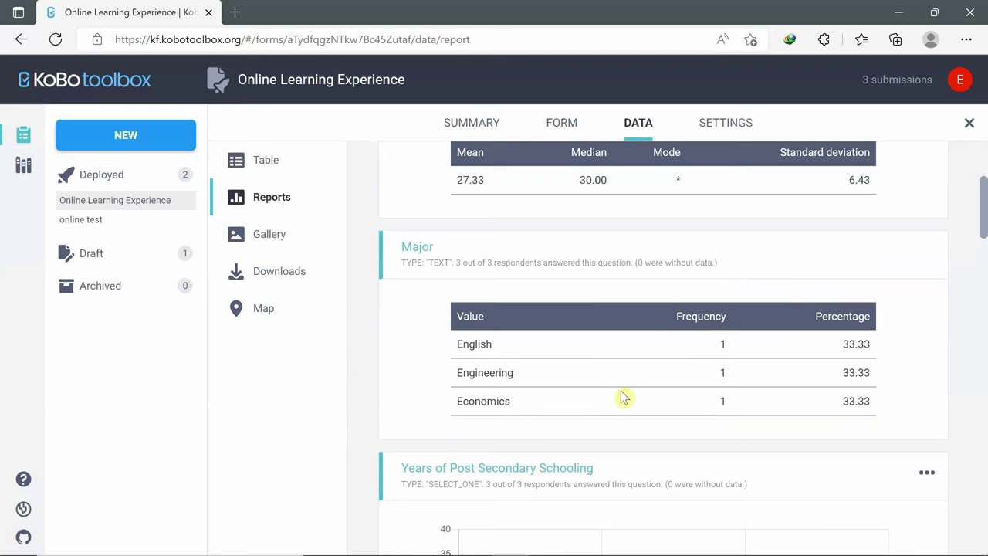
pyautogui.scroll(-3, 624, 397)
pyautogui.scroll(-1, 507, 360)
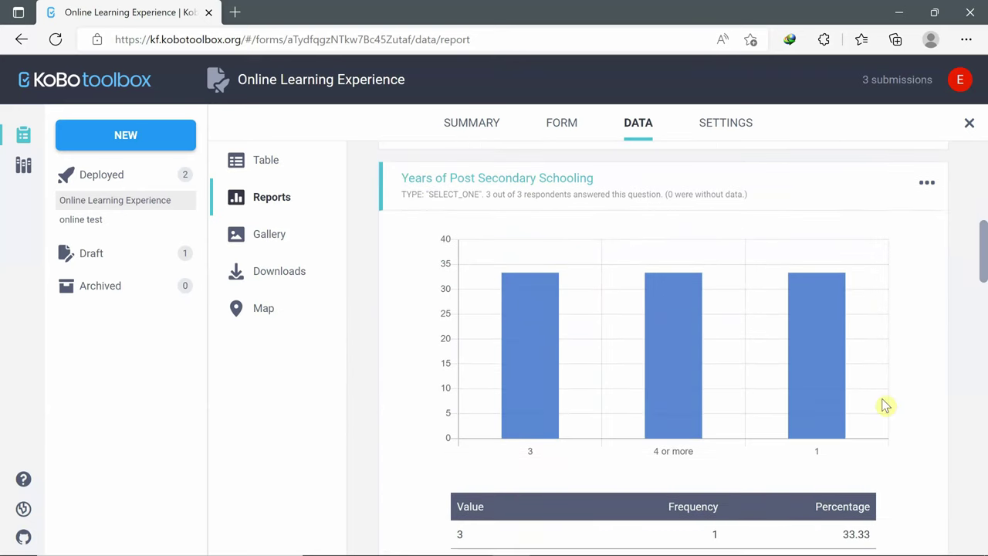
pyautogui.scroll(-3, 883, 404)
pyautogui.scroll(-4, 663, 343)
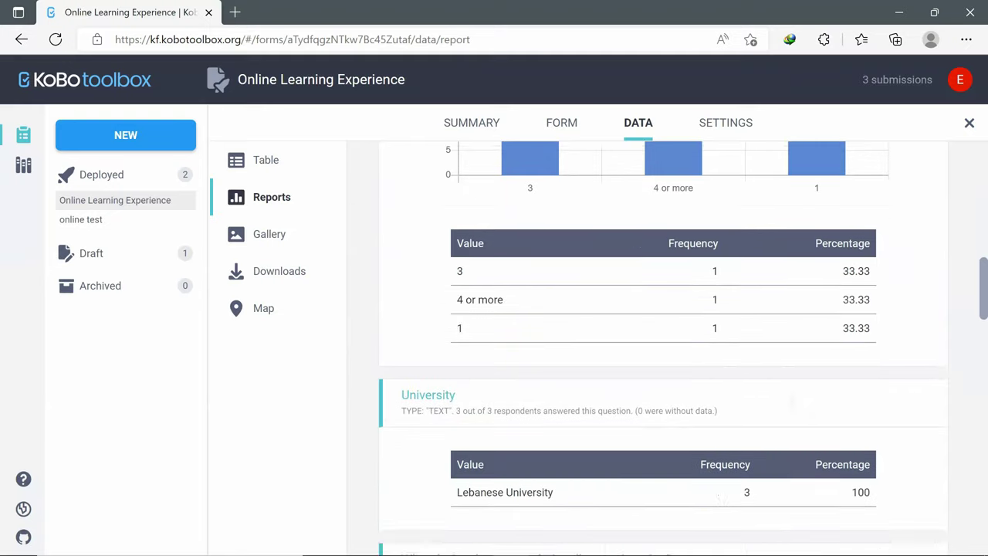
pyautogui.scroll(-2, 664, 346)
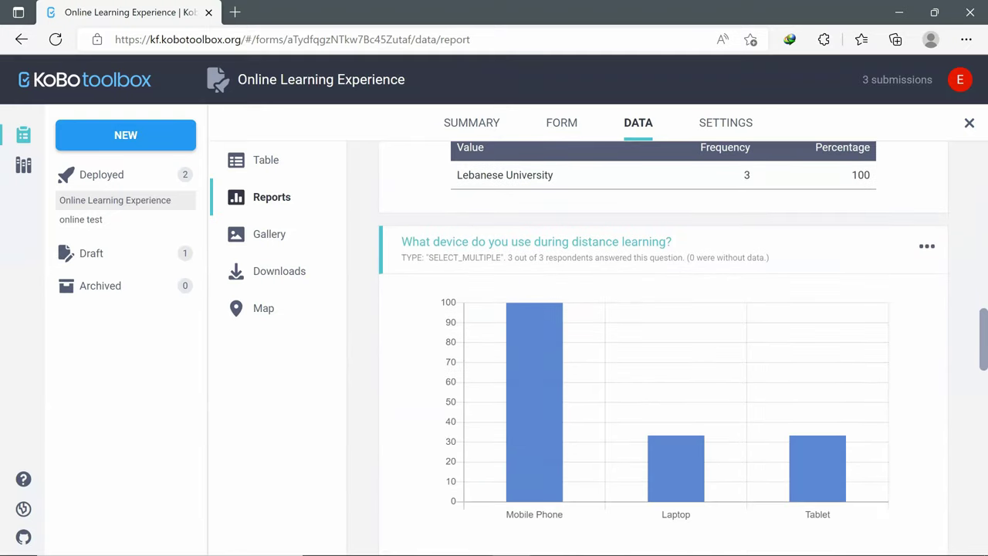
pyautogui.scroll(-3, 663, 347)
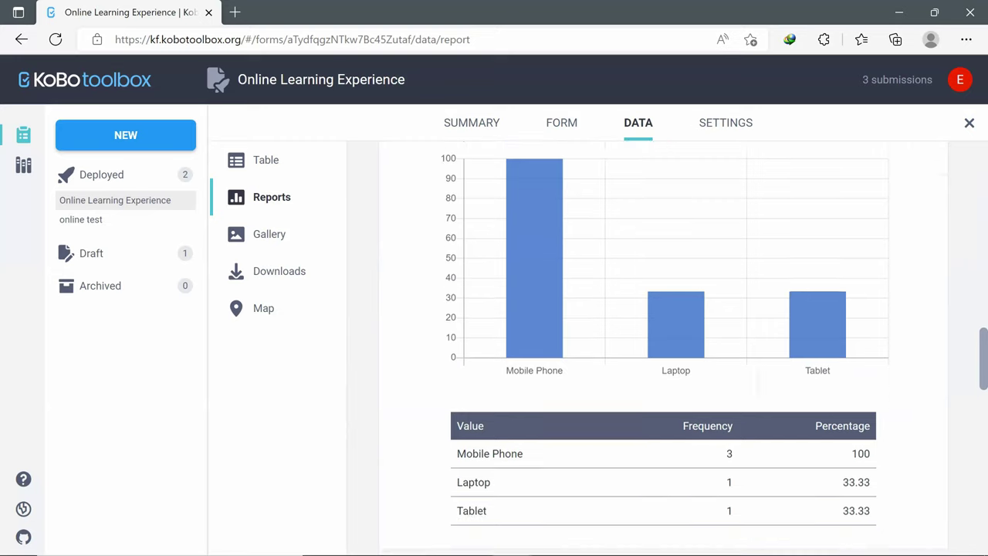
pyautogui.scroll(-10, 663, 347)
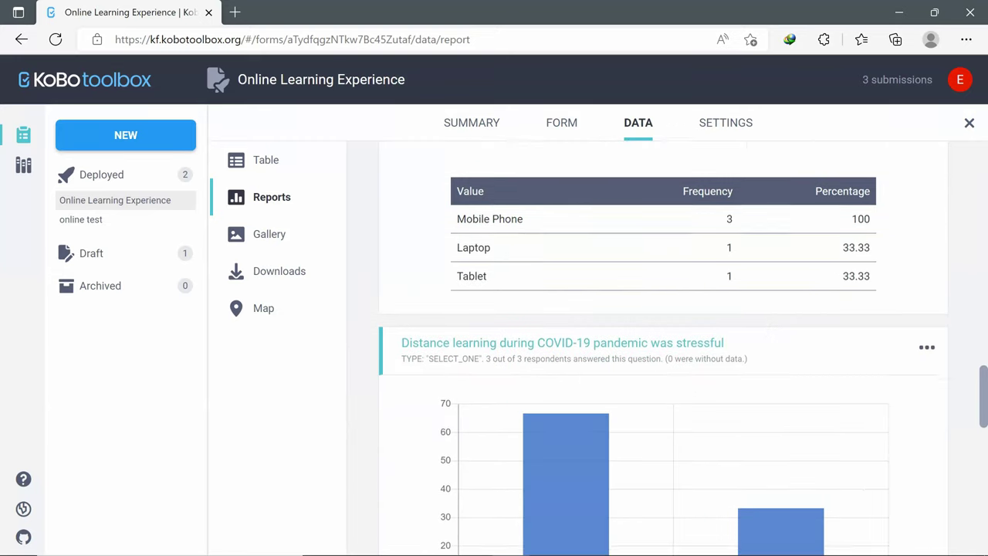
pyautogui.scroll(-1, 757, 302)
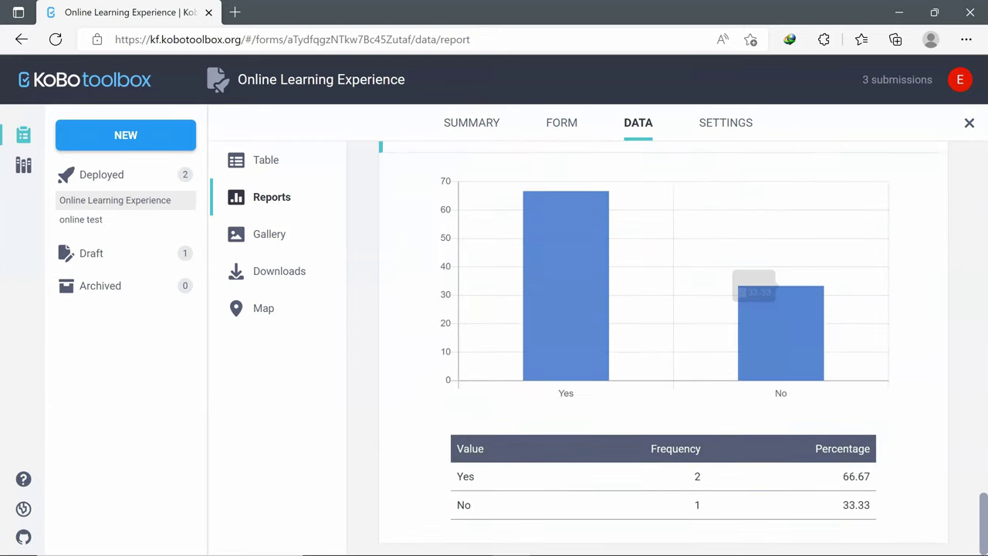
pyautogui.scroll(15, 663, 347)
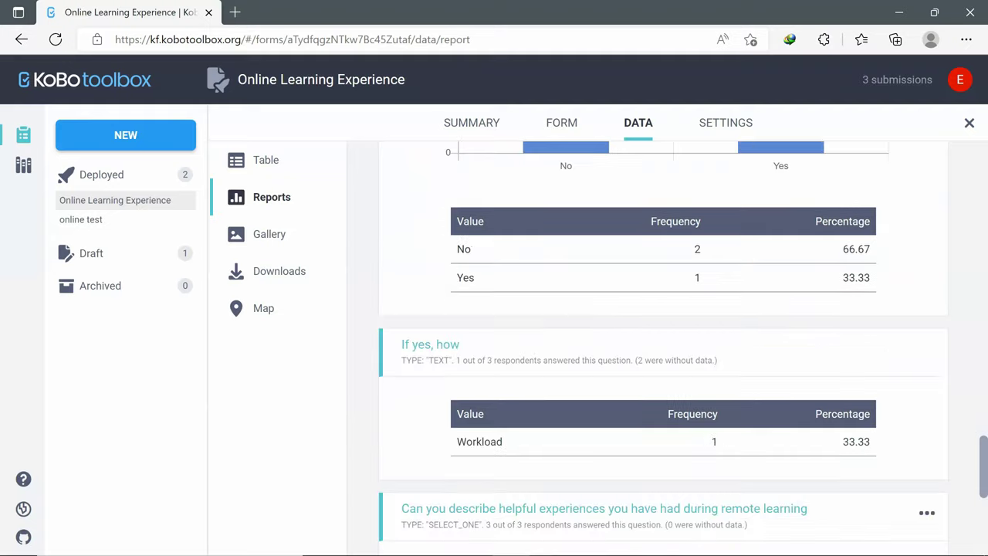
pyautogui.scroll(5, 663, 347)
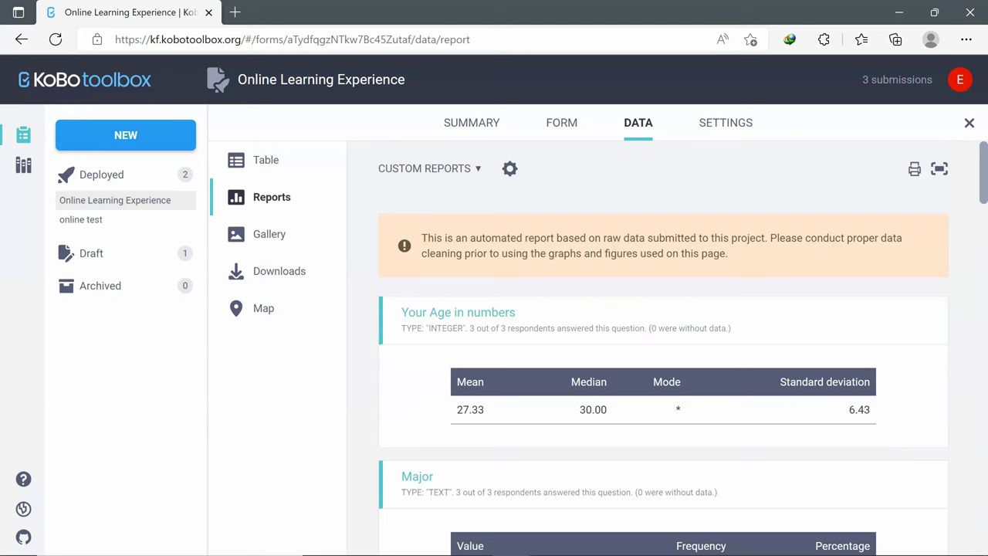
# - Create an untitled custom report including Your Age in numbers, Major, and What device do you use during distance learning?, and review it
pyautogui.click(479, 172)
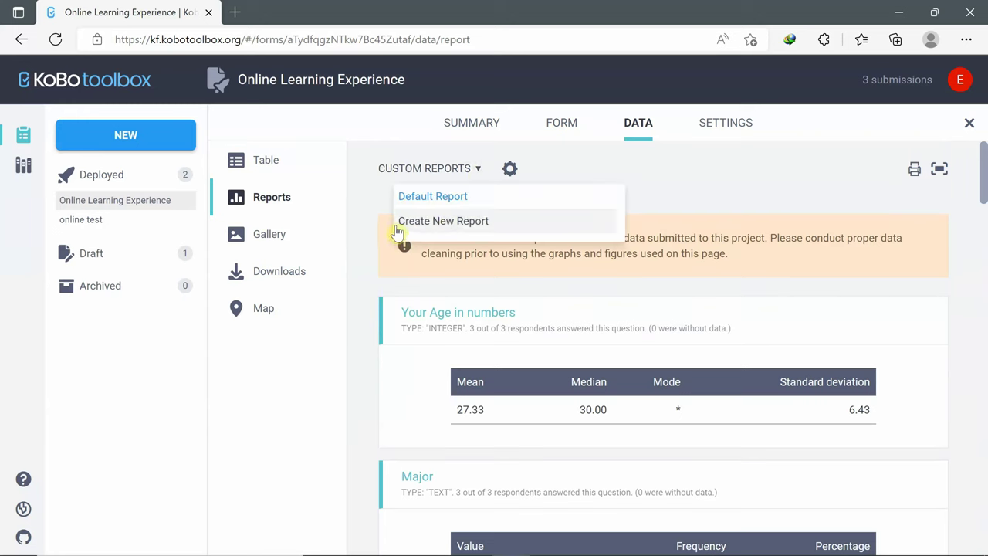
pyautogui.click(441, 224)
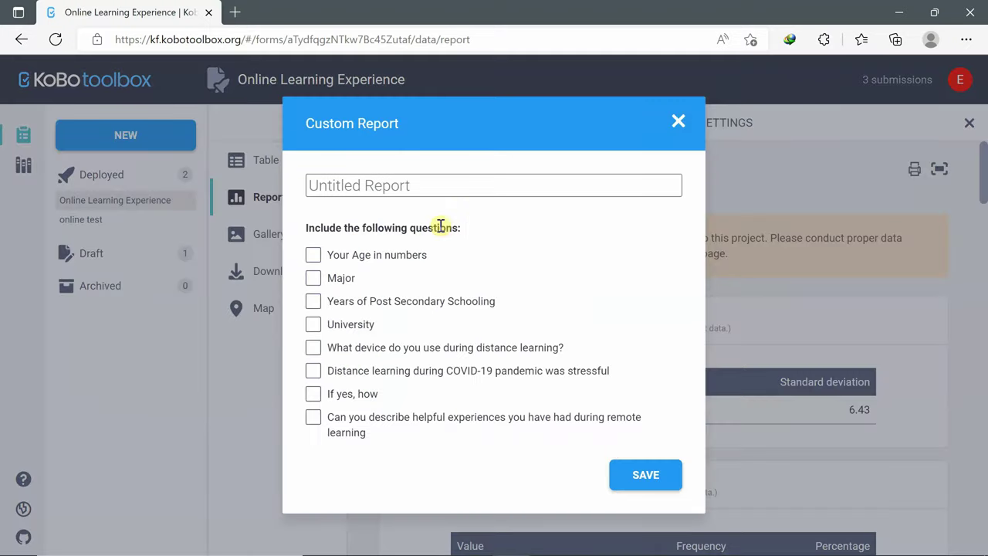
pyautogui.click(319, 261)
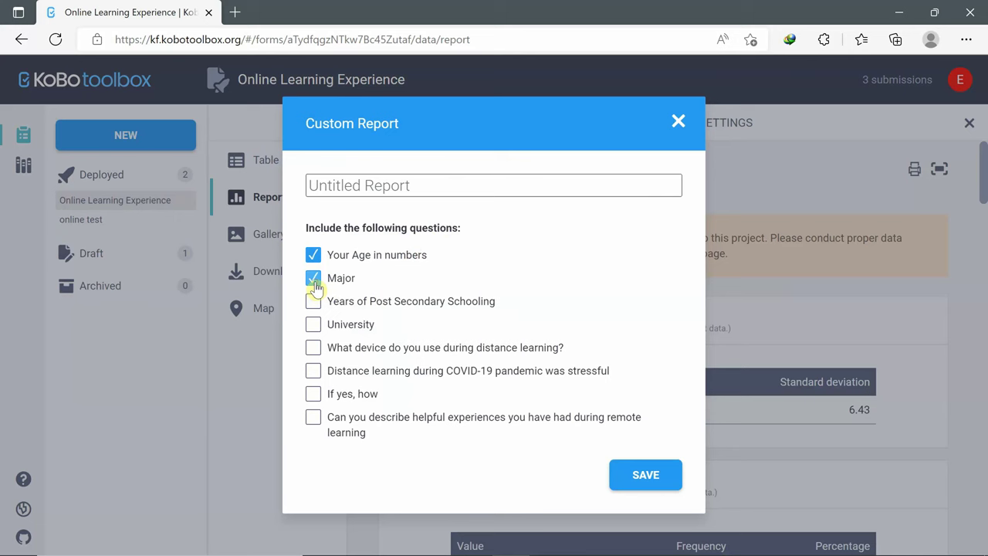
pyautogui.click(313, 349)
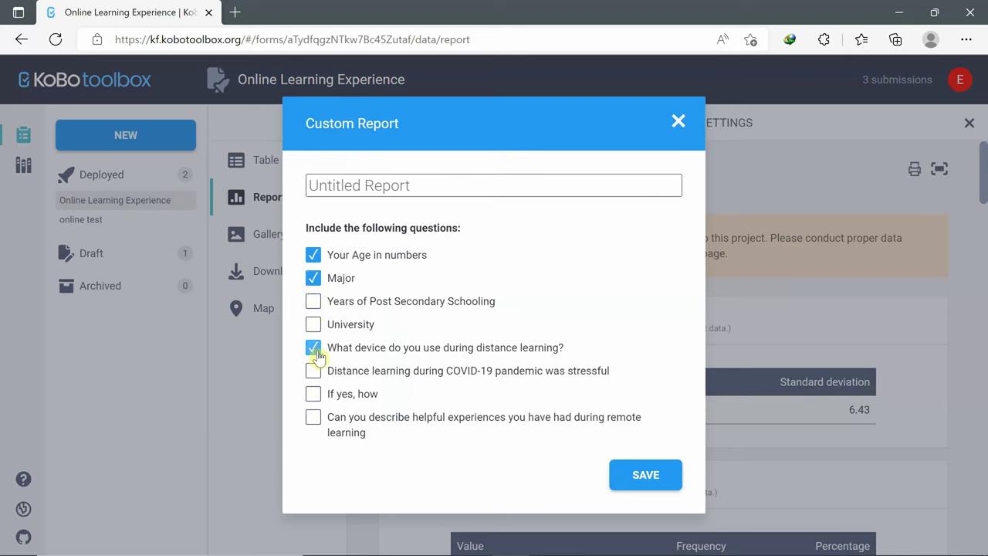
pyautogui.click(647, 479)
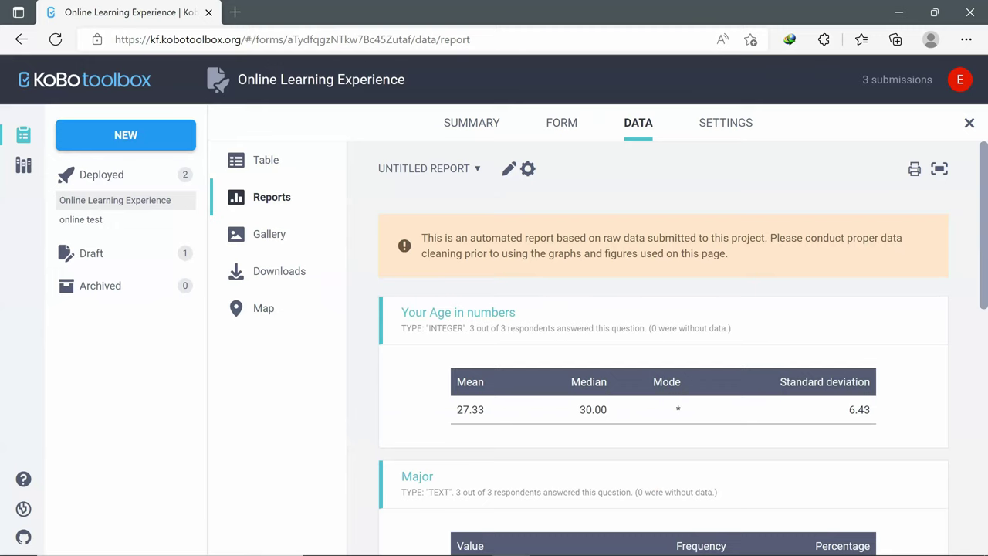
pyautogui.scroll(-5, 684, 349)
pyautogui.scroll(-2, 683, 349)
pyautogui.scroll(8, 662, 350)
# - Set the custom report's chart type to Horizontal, save the style, and check the device question's chart
pyautogui.click(527, 170)
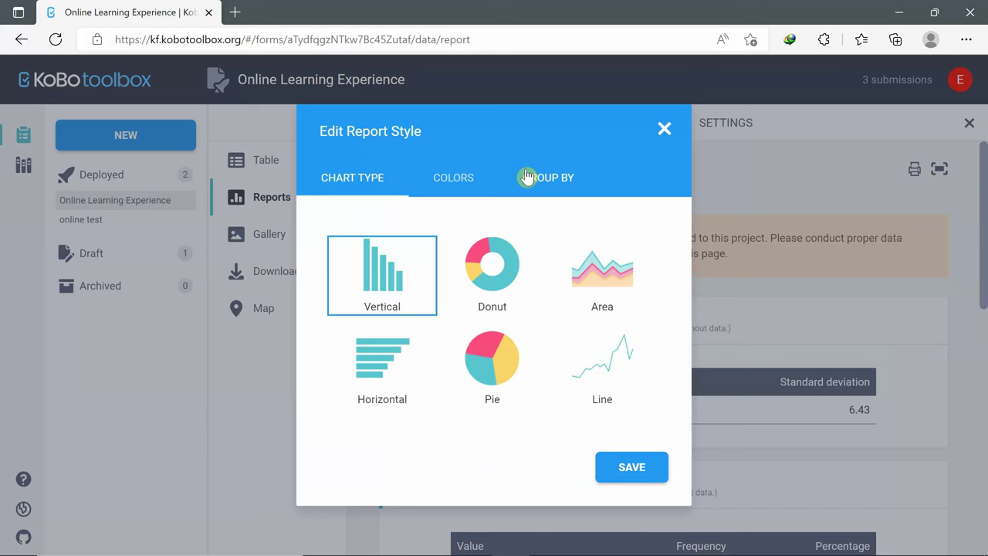
pyautogui.click(398, 353)
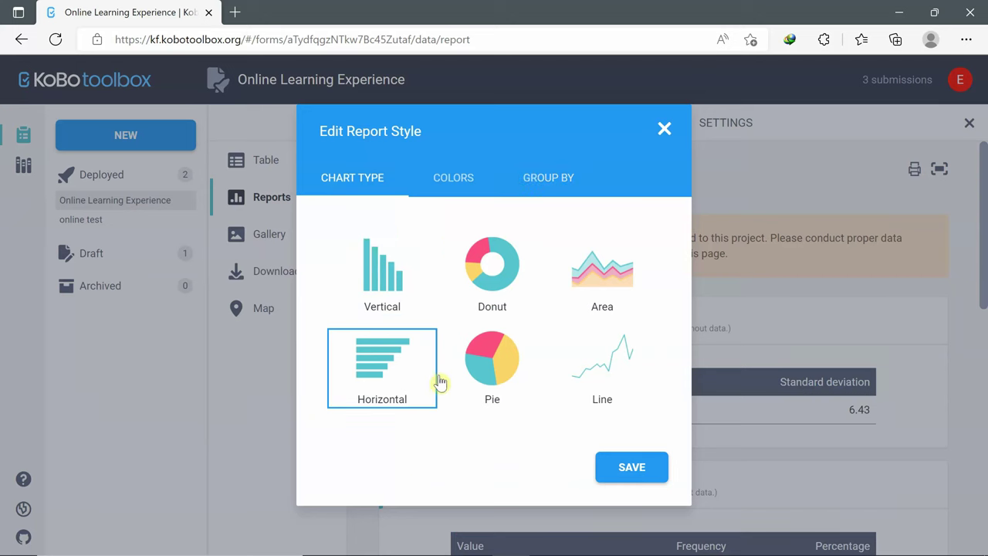
pyautogui.click(631, 468)
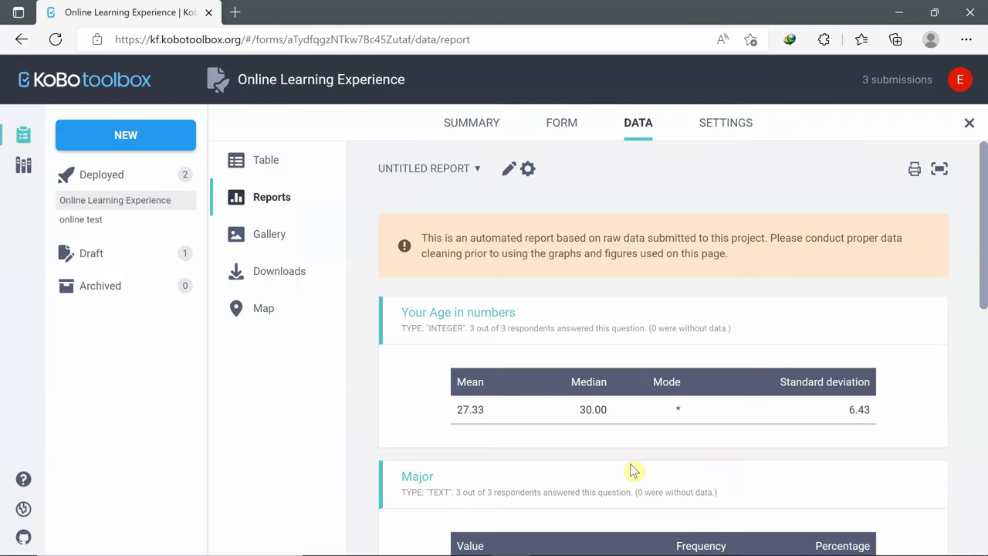
pyautogui.scroll(-7, 631, 470)
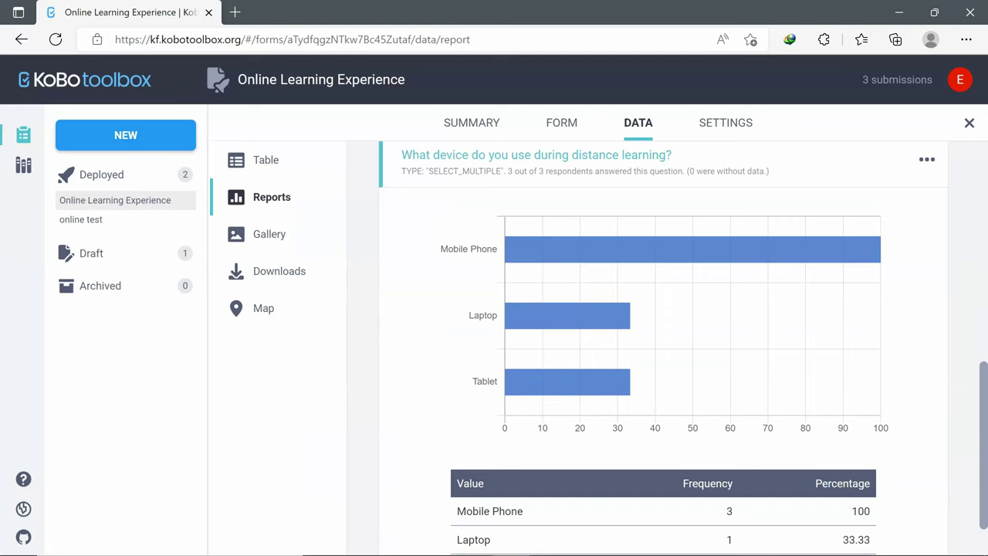
pyautogui.scroll(-1, 664, 347)
pyautogui.scroll(7, 664, 347)
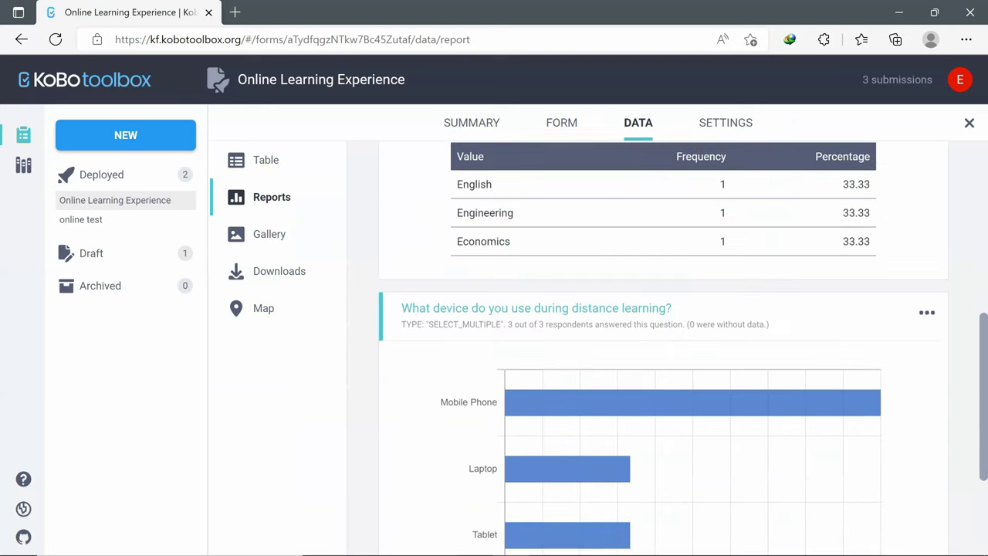
pyautogui.scroll(1, 664, 347)
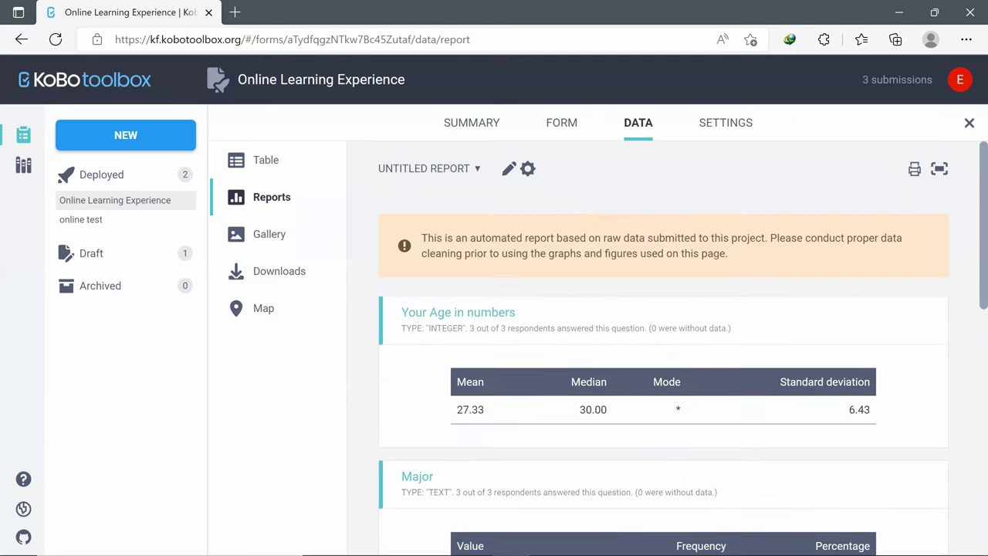
# - Group the custom report by Years of Post Secondary Schooling, save the style, and review the grouped tables and chart
pyautogui.click(529, 170)
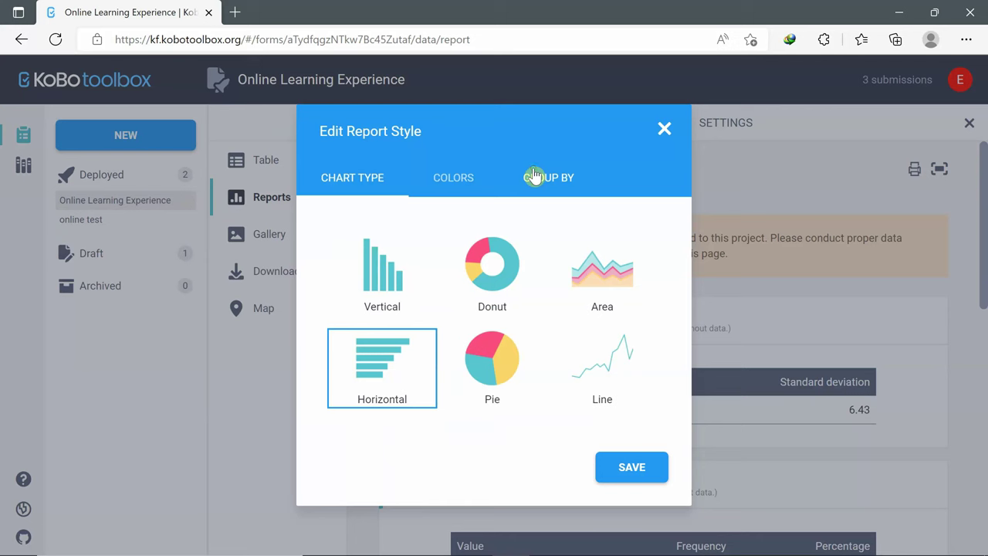
pyautogui.click(459, 184)
pyautogui.click(551, 179)
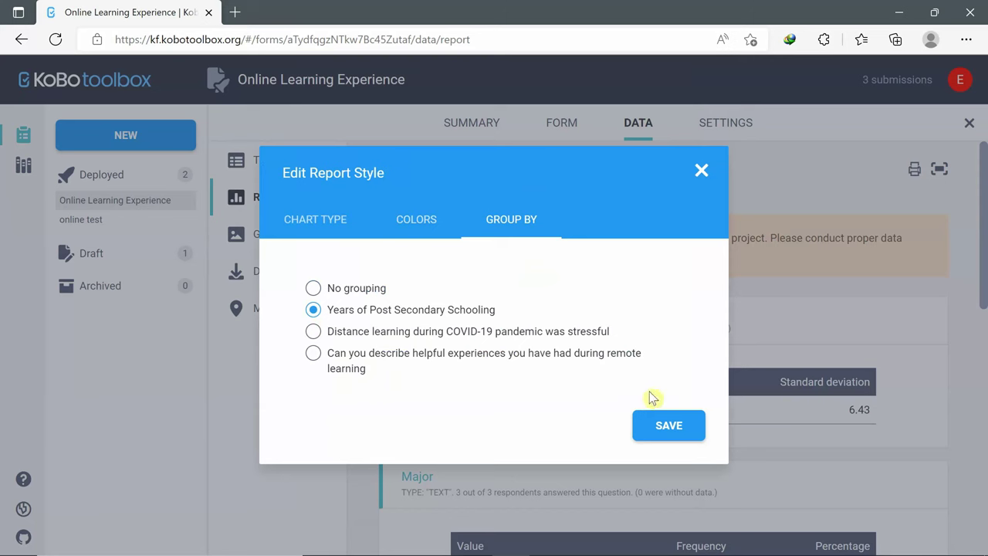
pyautogui.click(661, 437)
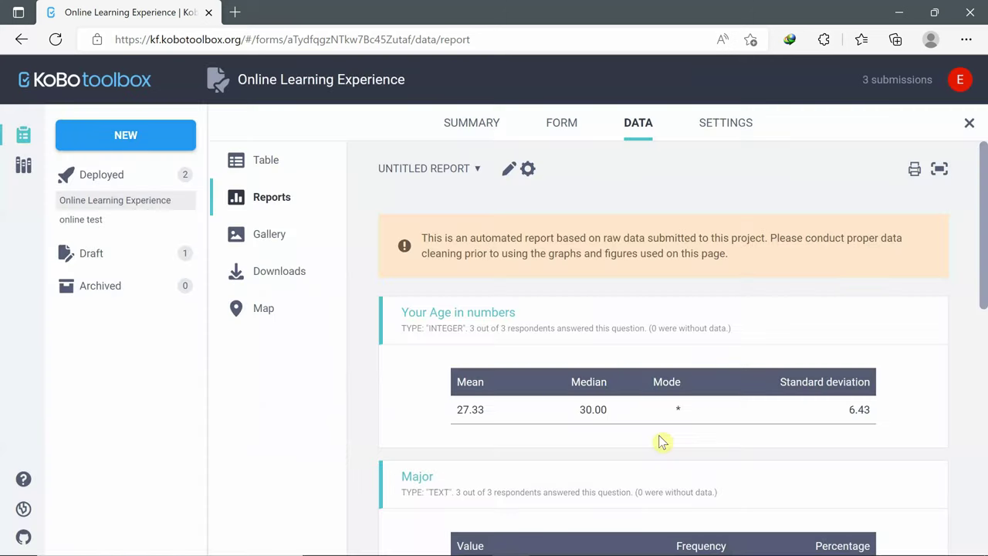
pyautogui.scroll(-3, 657, 436)
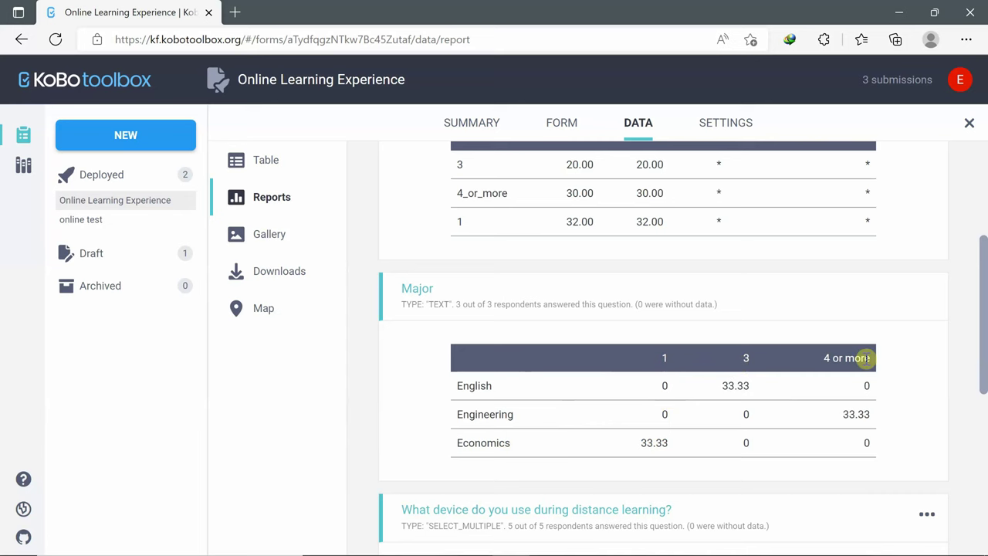
pyautogui.scroll(-5, 863, 358)
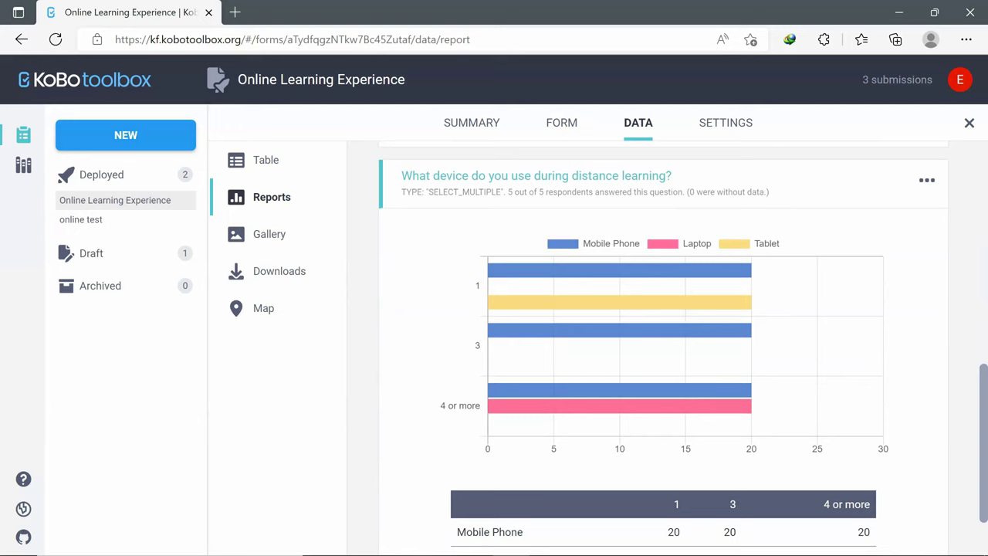
pyautogui.scroll(-2, 452, 411)
pyautogui.scroll(15, 401, 325)
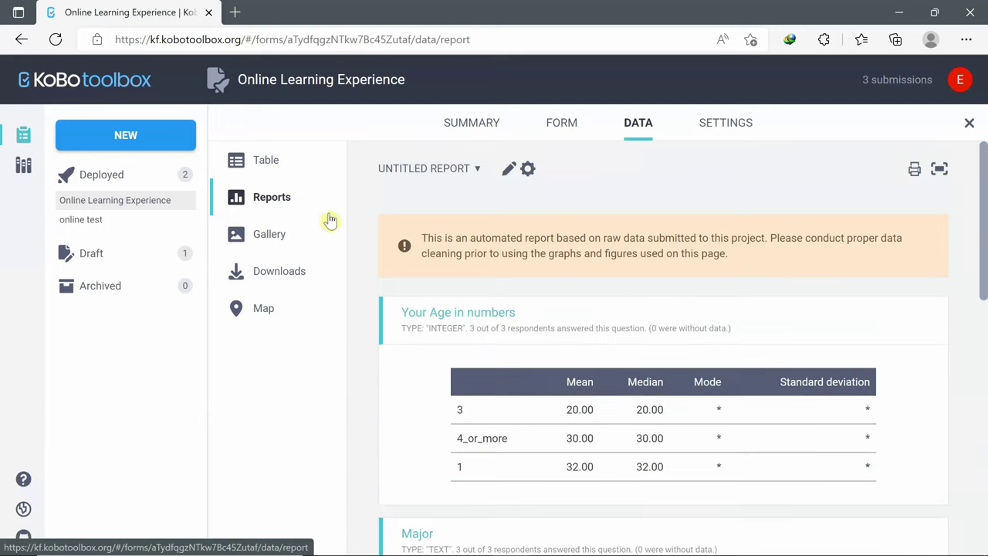
# - View the project's image gallery, and examine the export types offered for downloading the collected data
pyautogui.click(263, 241)
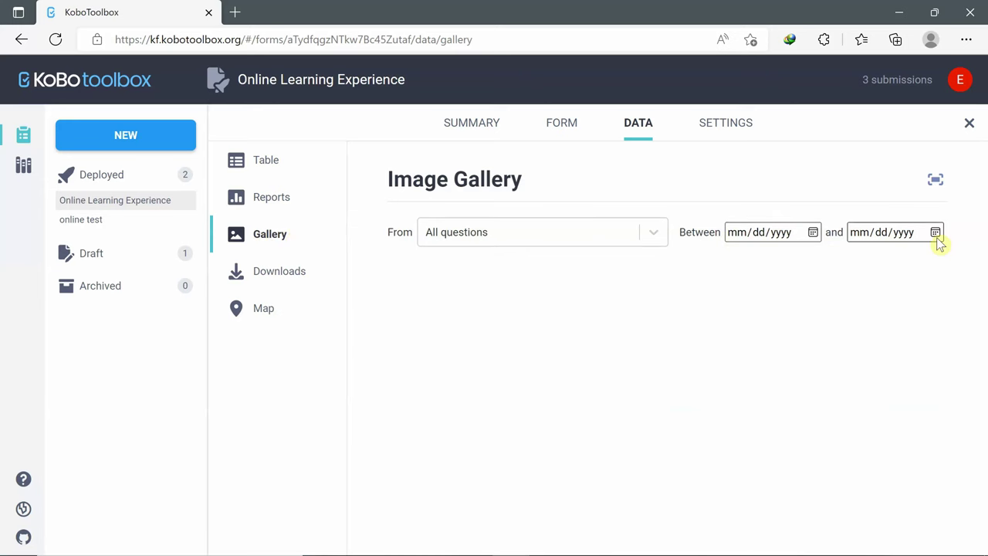
pyautogui.click(287, 276)
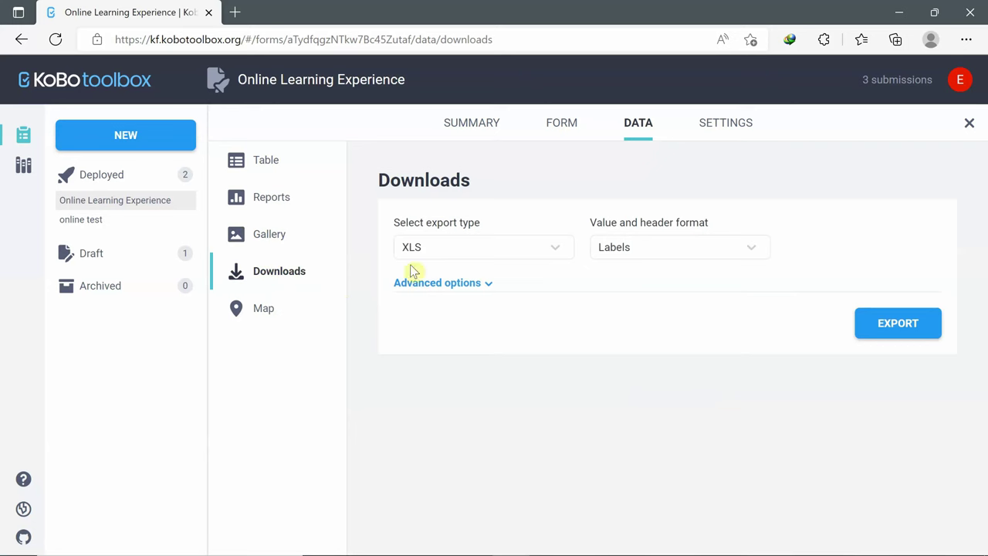
pyautogui.click(554, 247)
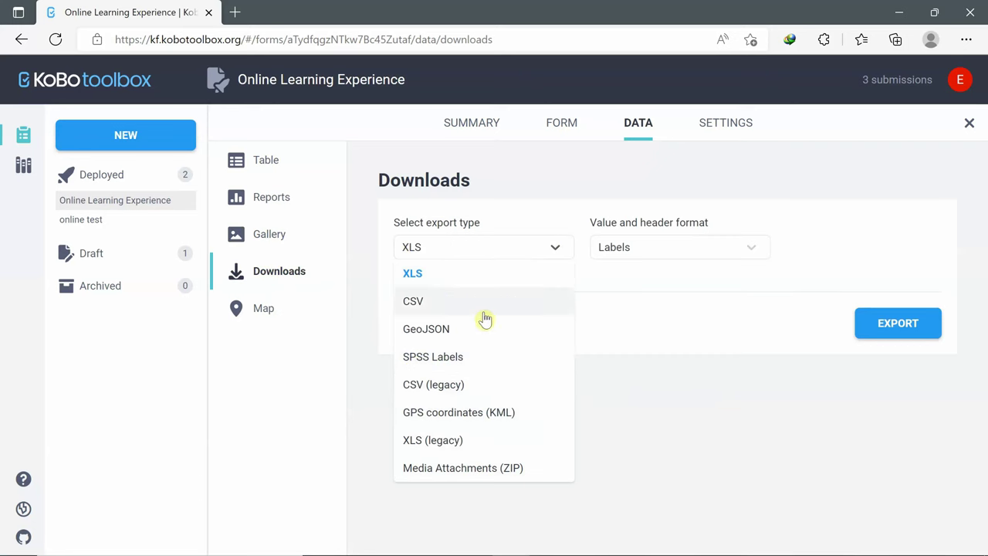
pyautogui.click(632, 334)
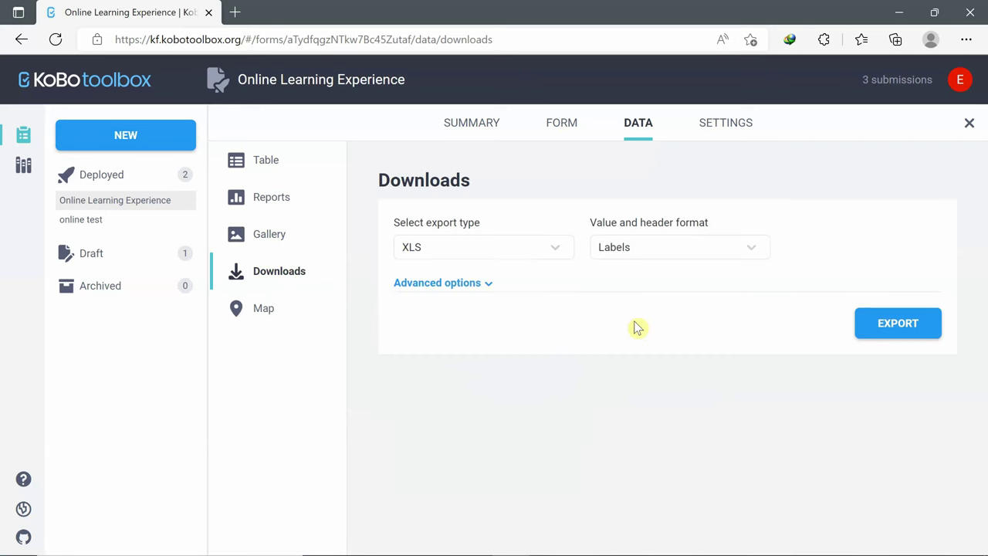
# - Export the collected data as XLS with Labels as the value and header format, download the file, and open it in Excel
pyautogui.click(907, 334)
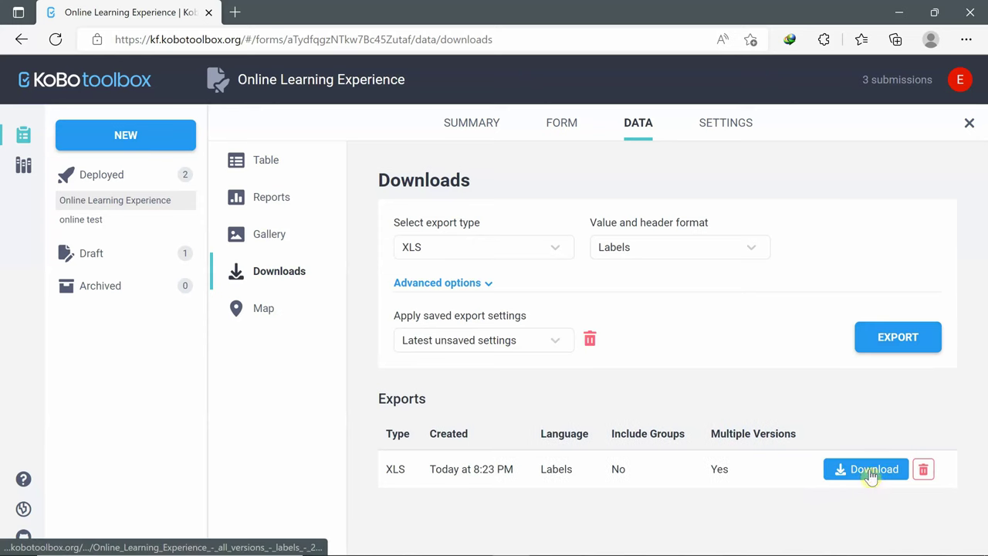
pyautogui.click(871, 474)
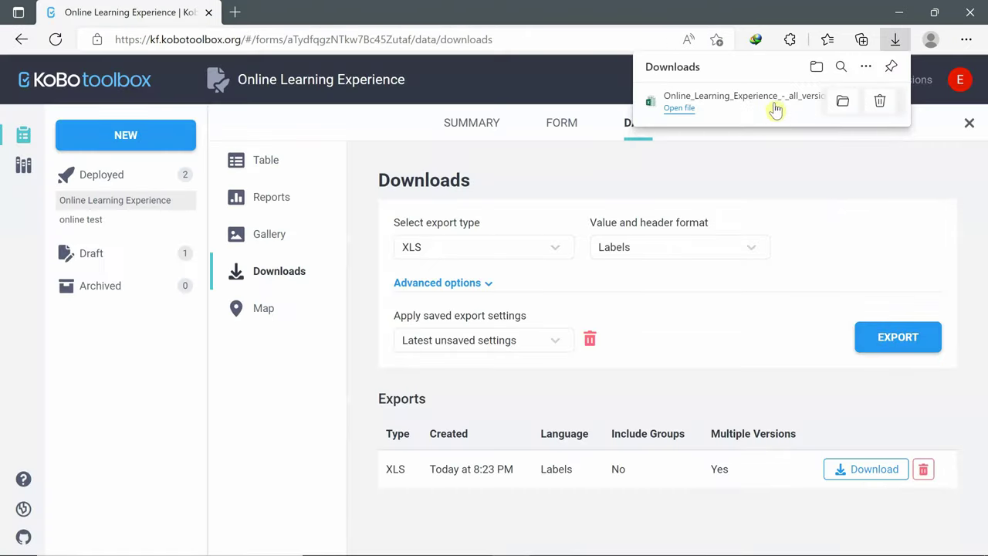
pyautogui.click(774, 103)
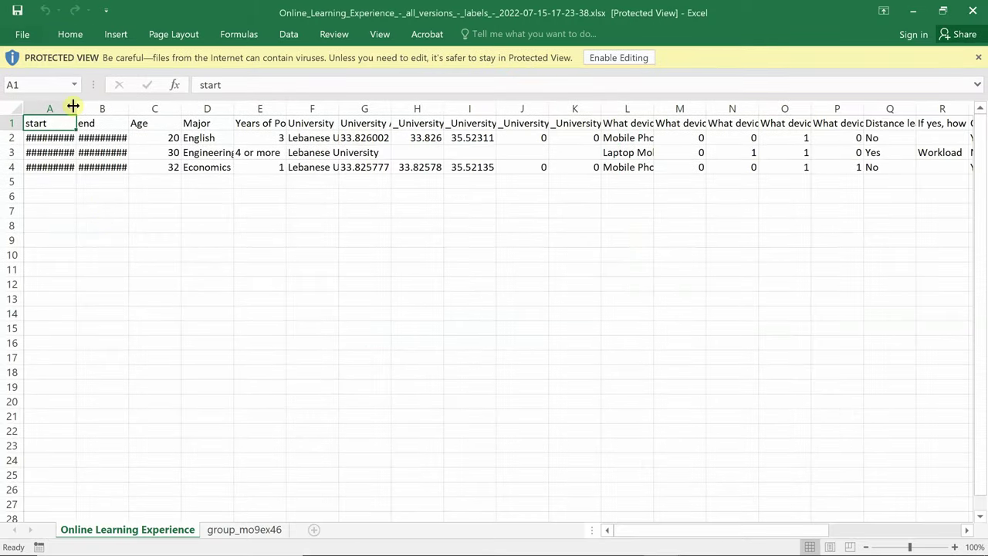
# - Widen the start, end, and University Address columns of the exported worksheet to read their contents
pyautogui.moveTo(76, 107); pyautogui.dragTo(198, 107)
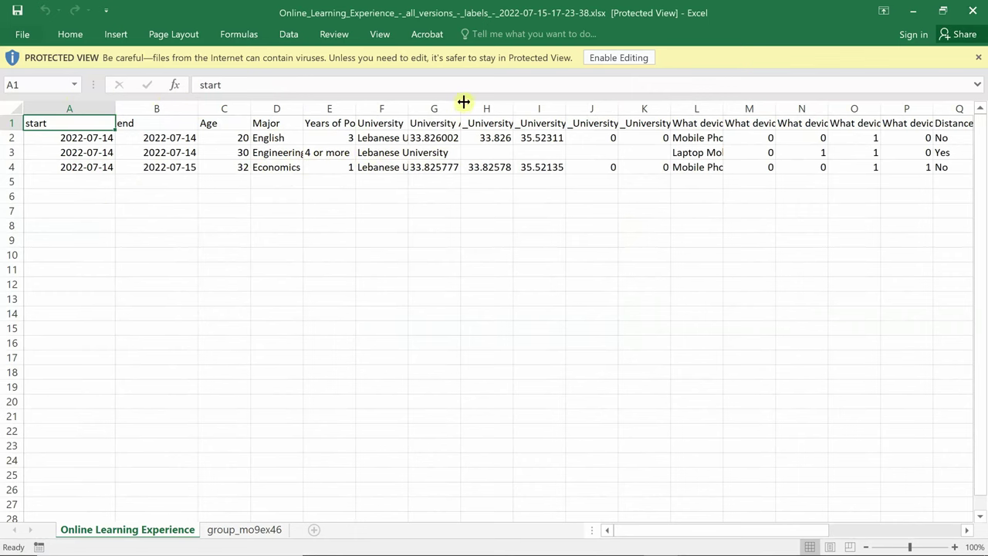
pyautogui.moveTo(463, 108); pyautogui.dragTo(490, 108)
pyautogui.moveTo(542, 108); pyautogui.dragTo(598, 108)
pyautogui.click(564, 108)
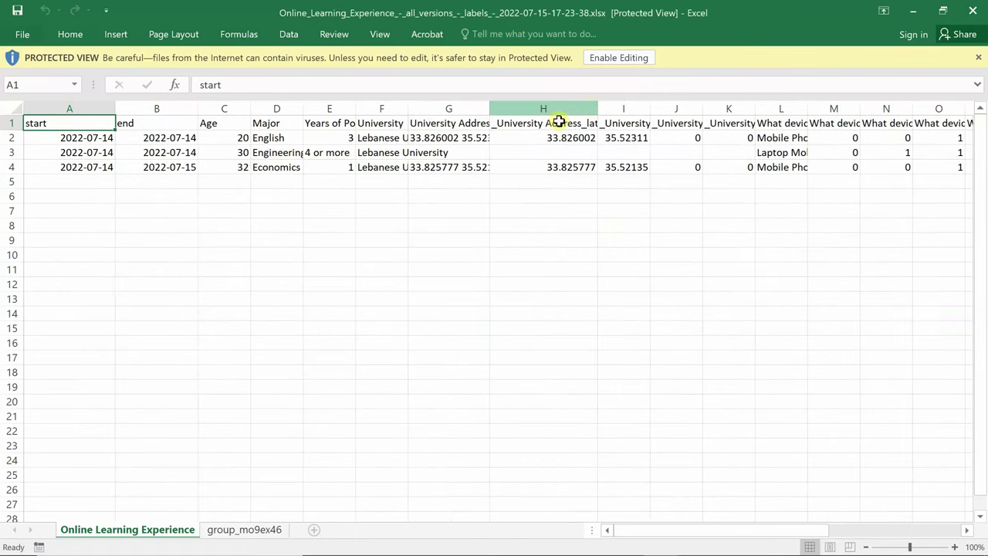
pyautogui.moveTo(598, 108); pyautogui.dragTo(807, 111)
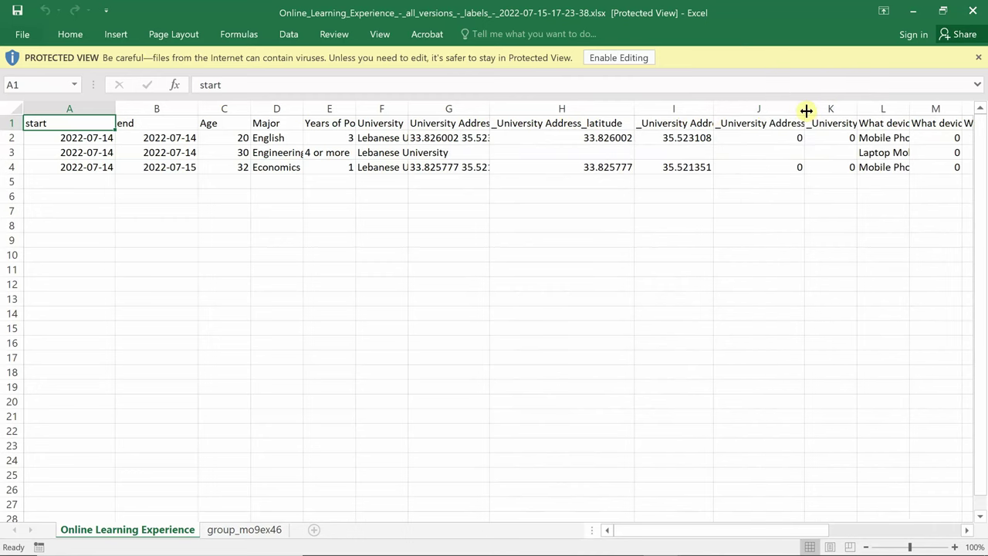
# - Review the remaining columns of the exported worksheet through _index, and close the workbook
pyautogui.moveTo(737, 530); pyautogui.dragTo(791, 530)
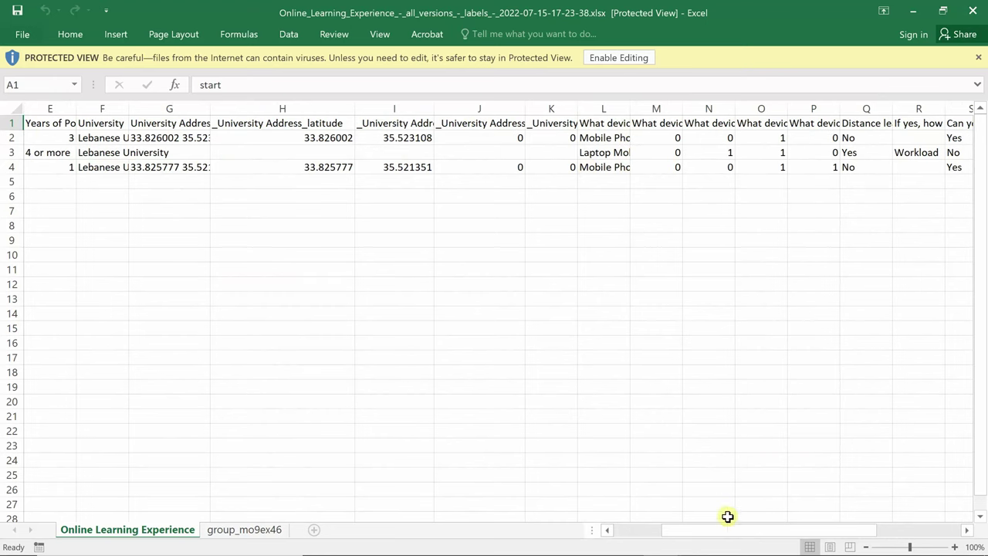
pyautogui.moveTo(727, 532); pyautogui.dragTo(812, 530)
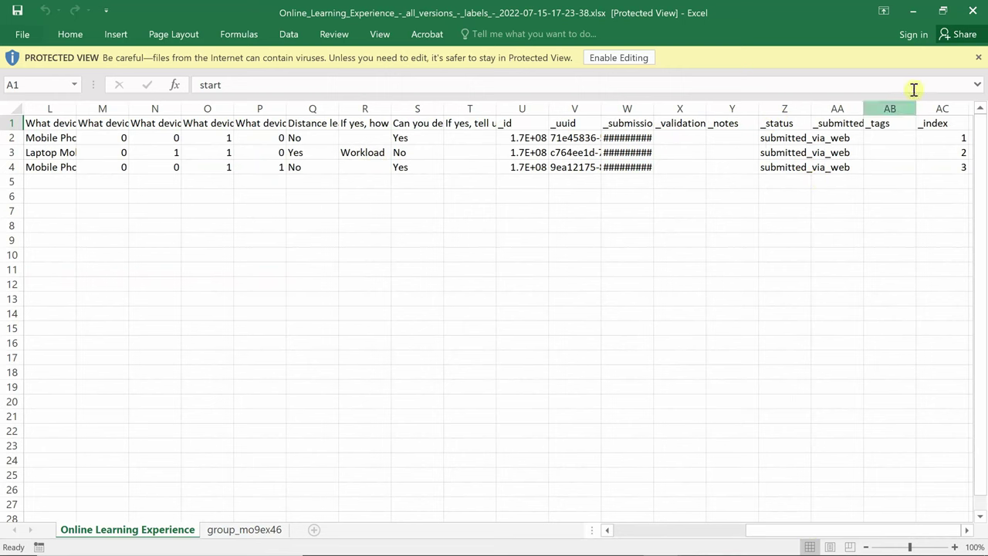
pyautogui.click(973, 11)
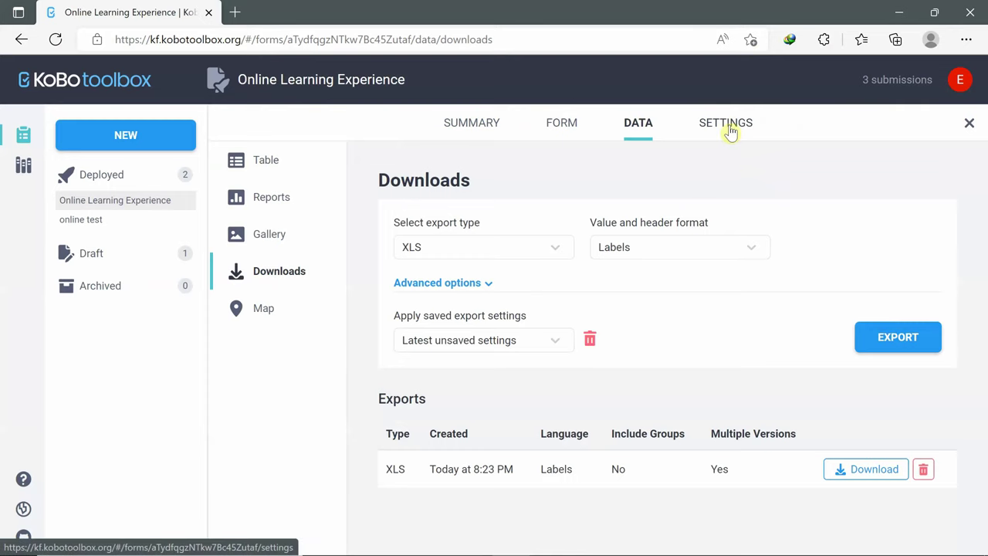
# - In the project's general settings, enable sharing the sector and country to help KoboToolbox improve the product
pyautogui.click(731, 131)
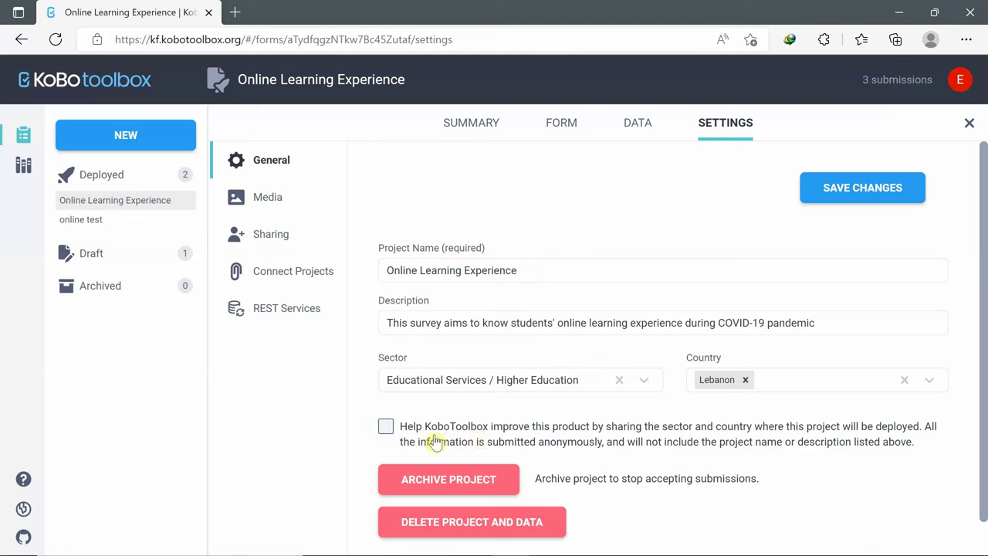
pyautogui.click(387, 430)
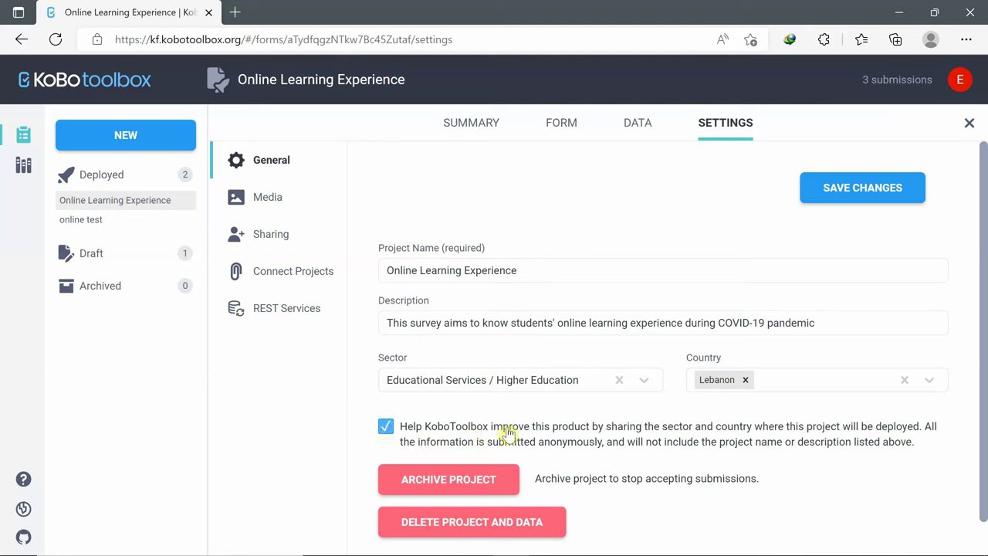